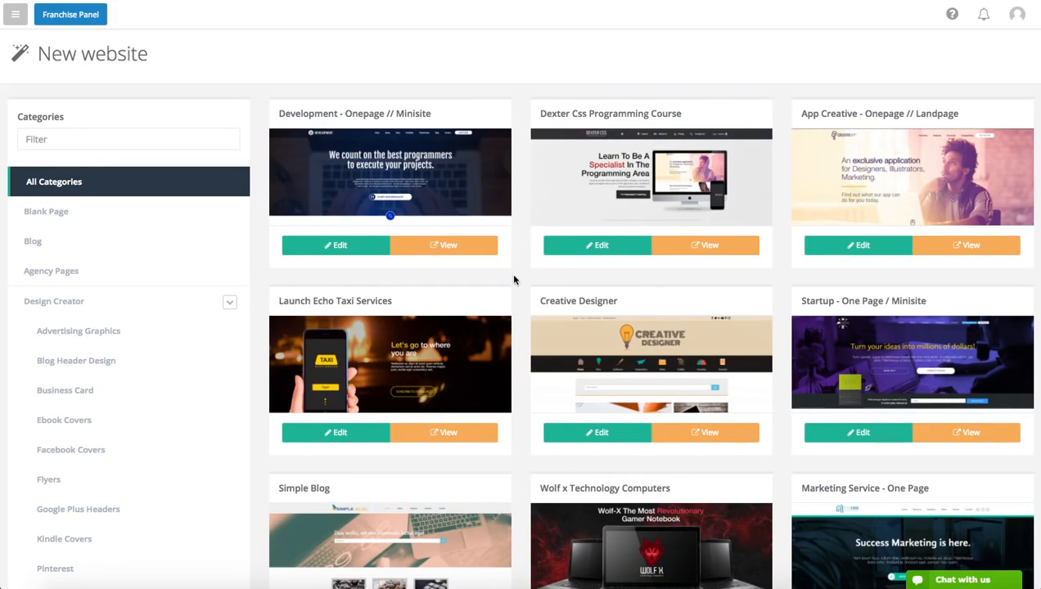
# Try editing the All Blank Page - Clean Banners template from the Blank Page category, raising its lower section slightly, and leave without saving.
pyautogui.click(65, 218)
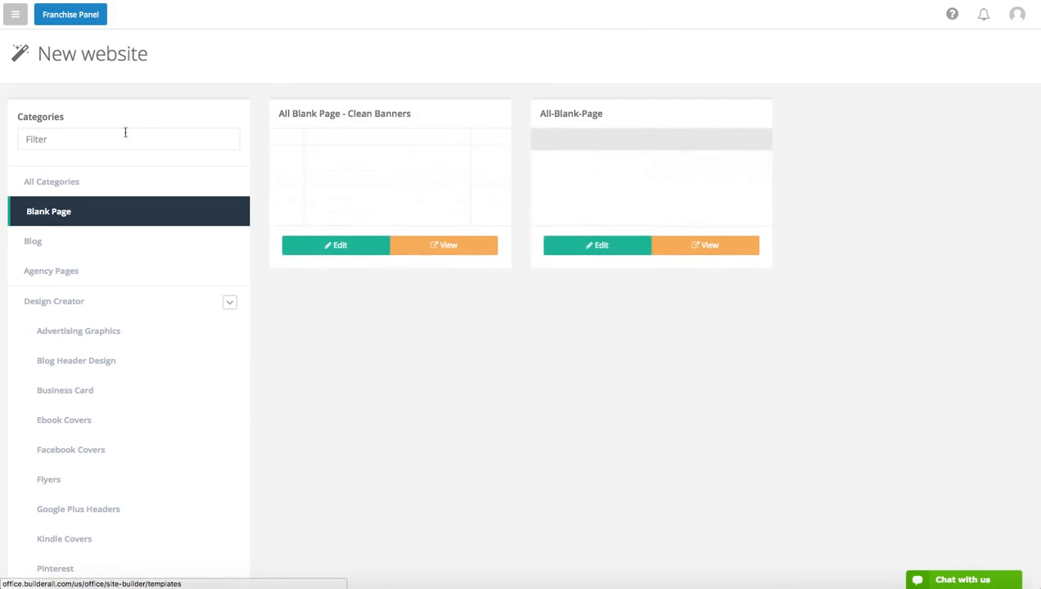
pyautogui.click(326, 249)
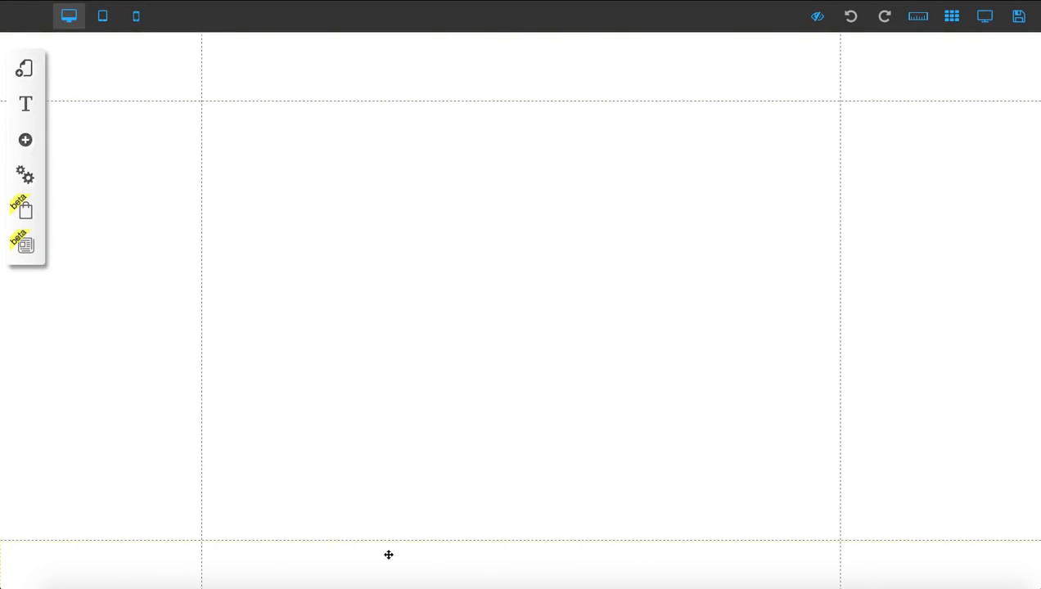
pyautogui.moveTo(385, 558); pyautogui.dragTo(379, 528)
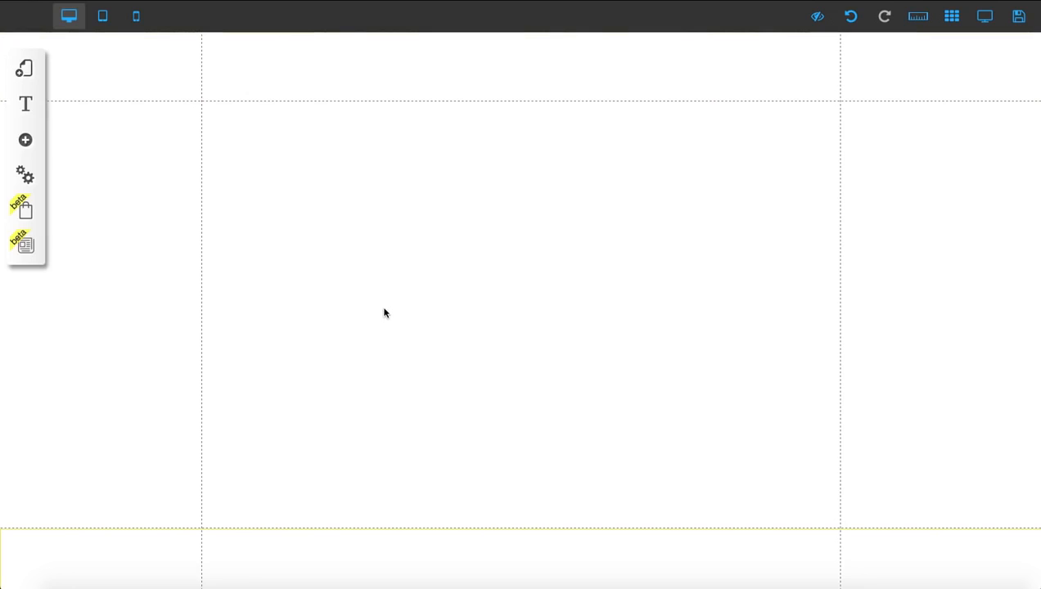
pyautogui.click(300, 73)
pyautogui.click(273, 552)
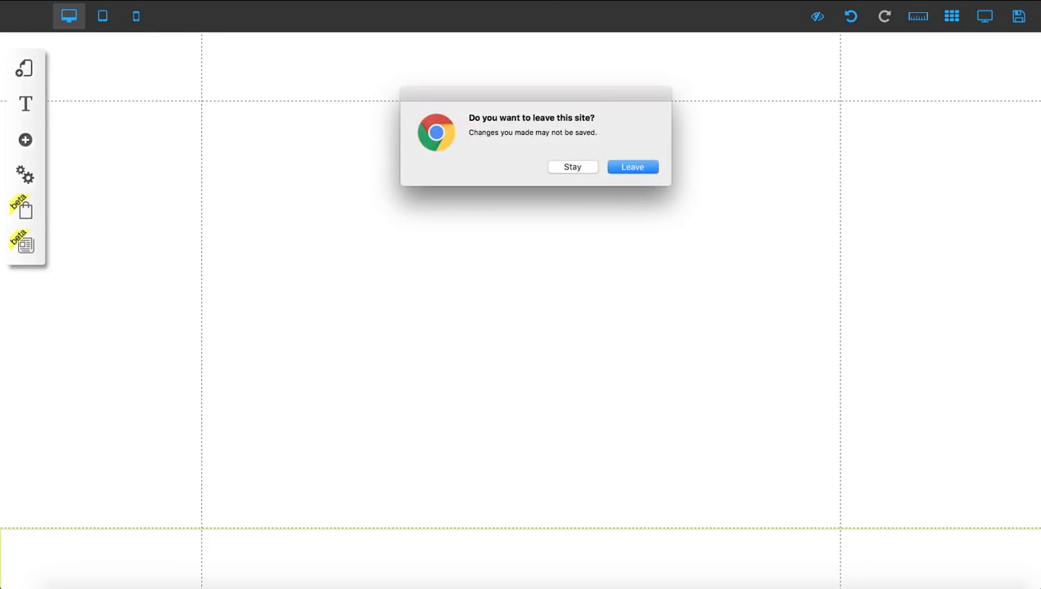
pyautogui.click(631, 167)
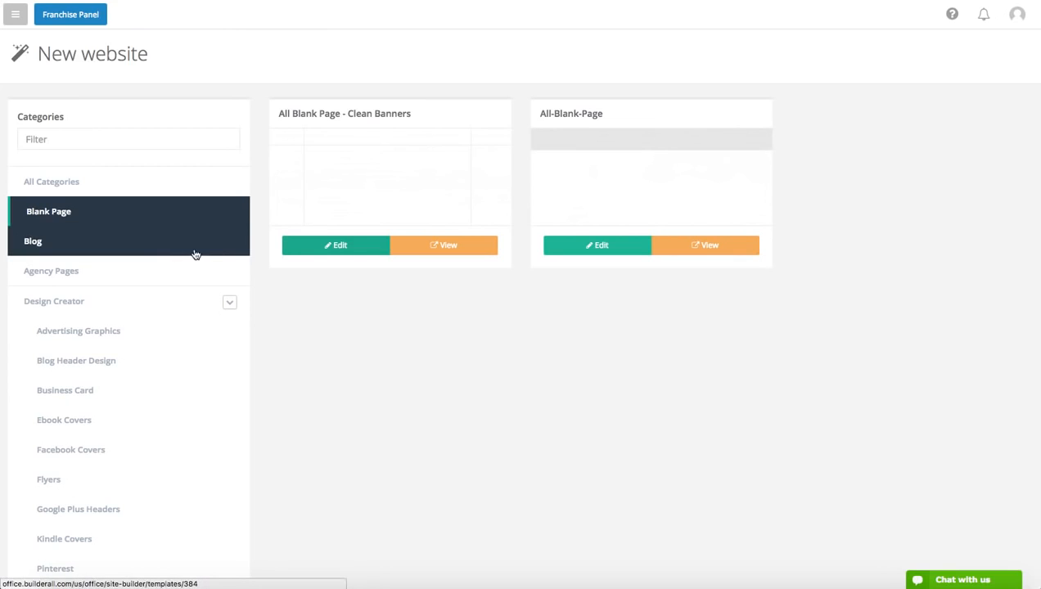
# Filter the template categories by EXPRESS and show the Express templates.
pyautogui.click(144, 146)
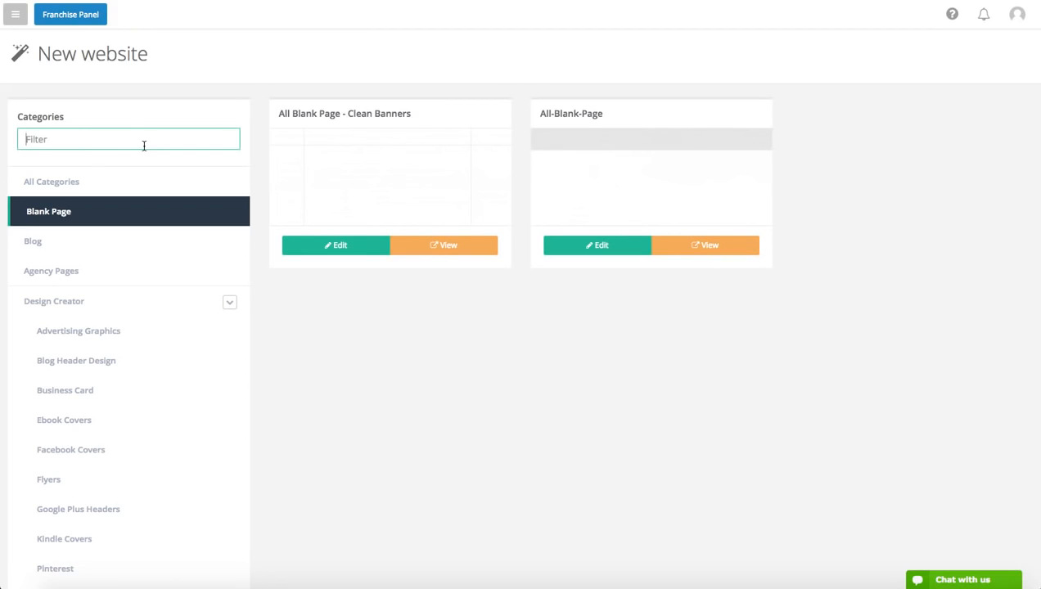
pyautogui.write('EXPRESS')
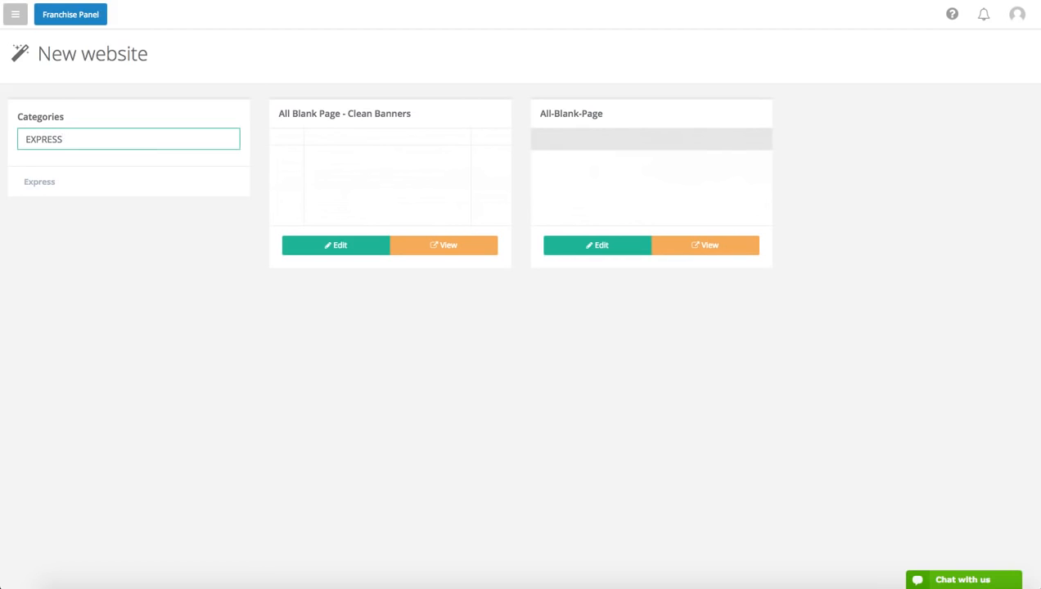
pyautogui.scroll(-1, 139, 147)
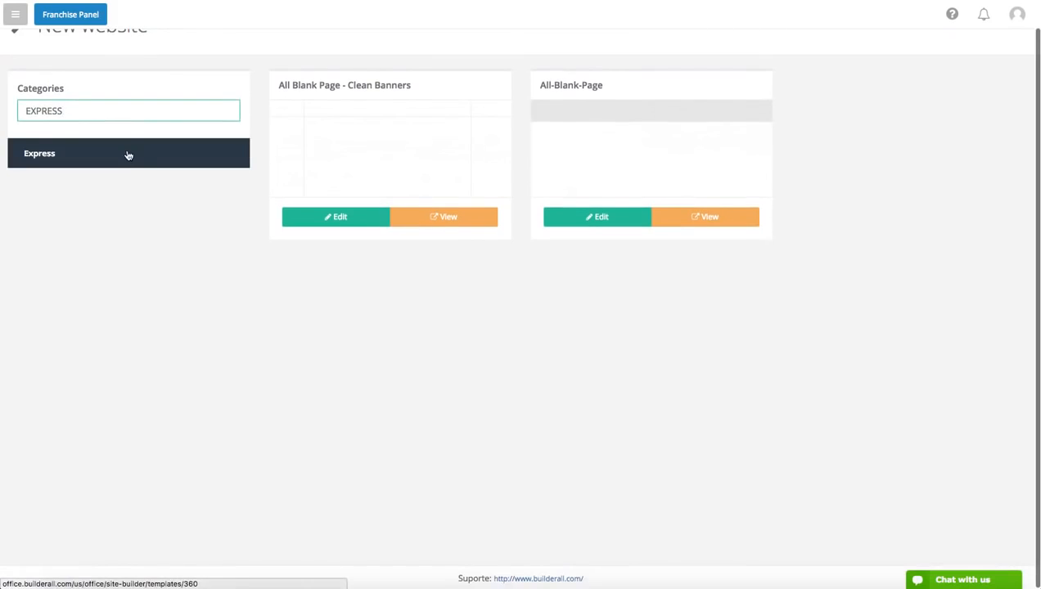
pyautogui.click(127, 182)
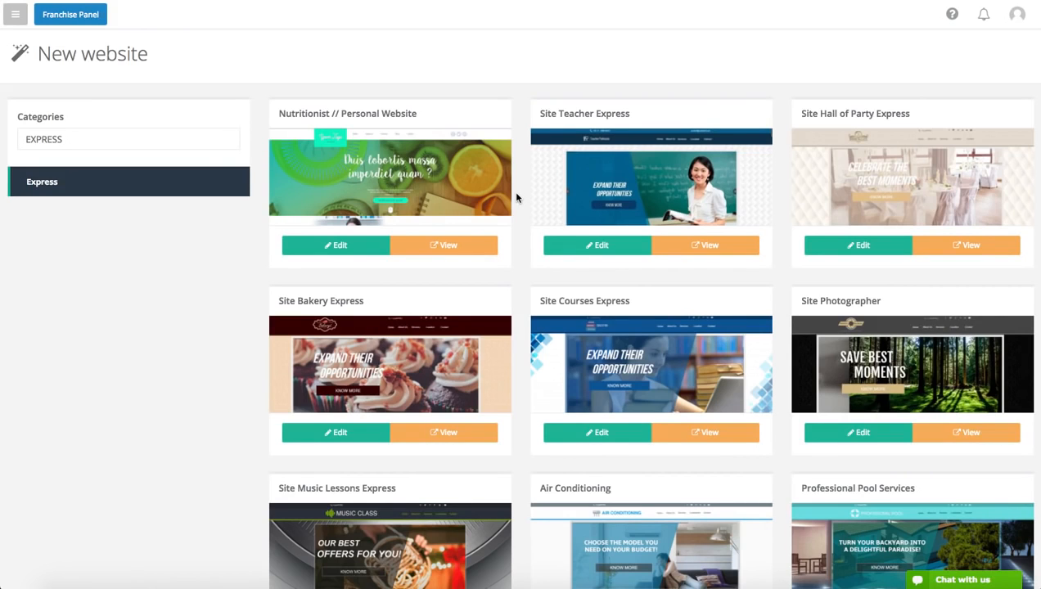
# Browse the Express templates and view the Site Bakery Express demo.
pyautogui.scroll(-5, 515, 197)
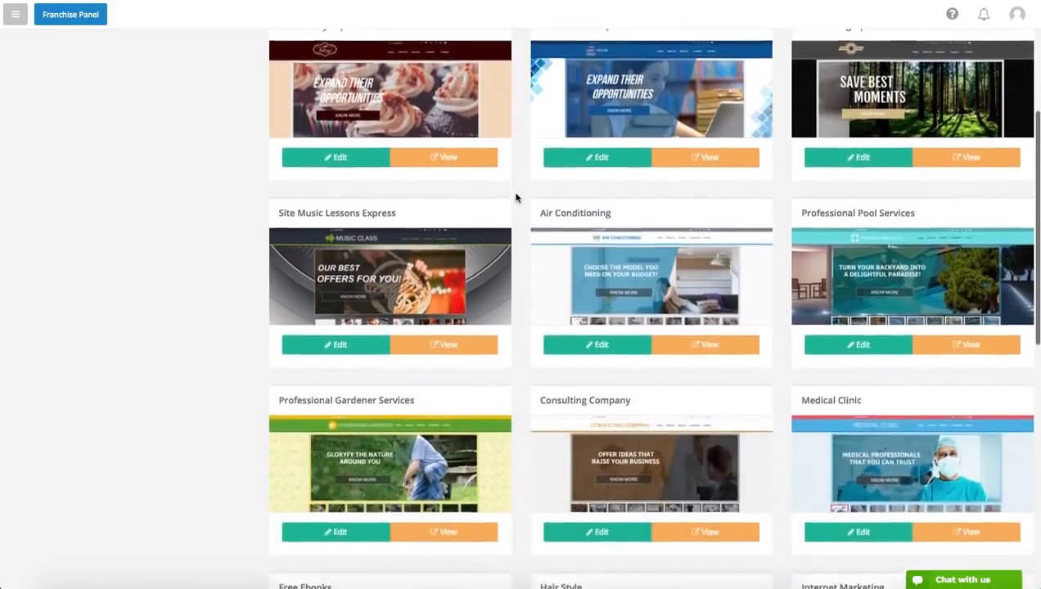
pyautogui.scroll(-4, 516, 197)
pyautogui.scroll(1, 515, 196)
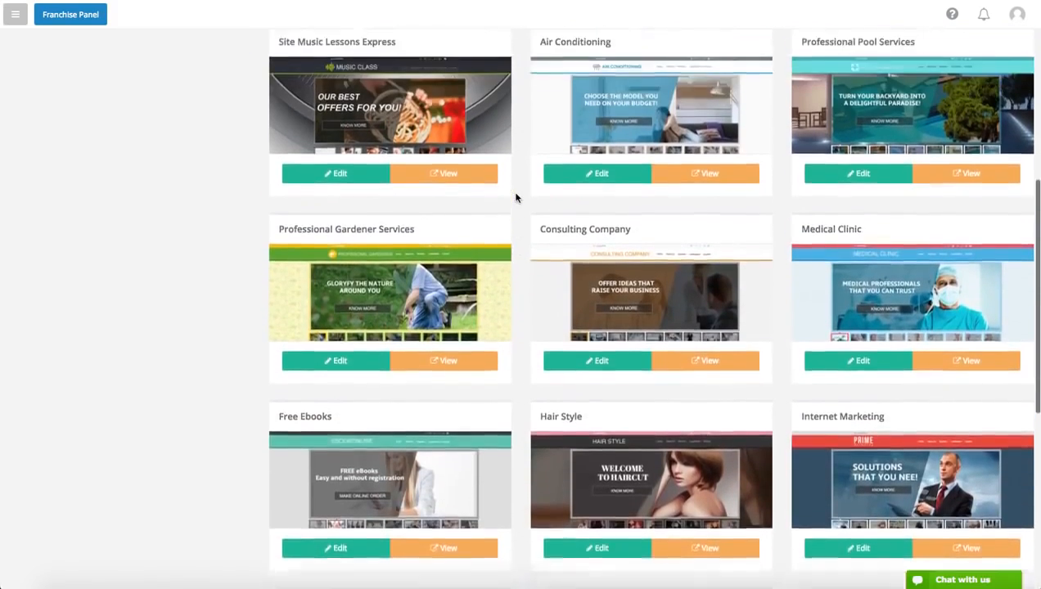
pyautogui.scroll(2, 516, 196)
pyautogui.scroll(2, 515, 196)
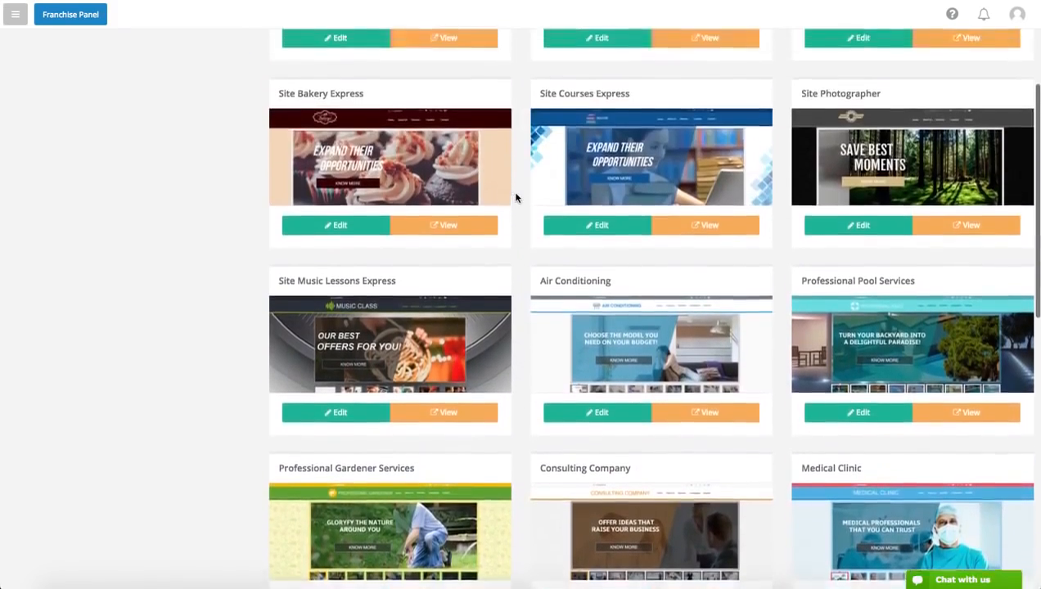
pyautogui.click(469, 239)
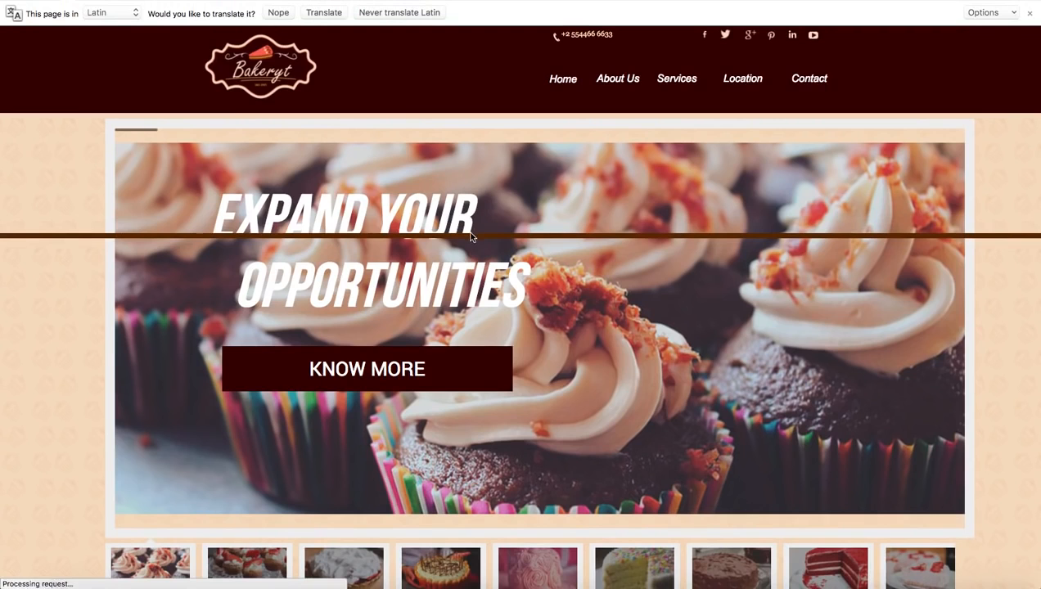
# Dismiss the translation offer and examine the bakery demo's home area, including the slideshow and its image thumbnails.
pyautogui.scroll(-2, 860, 61)
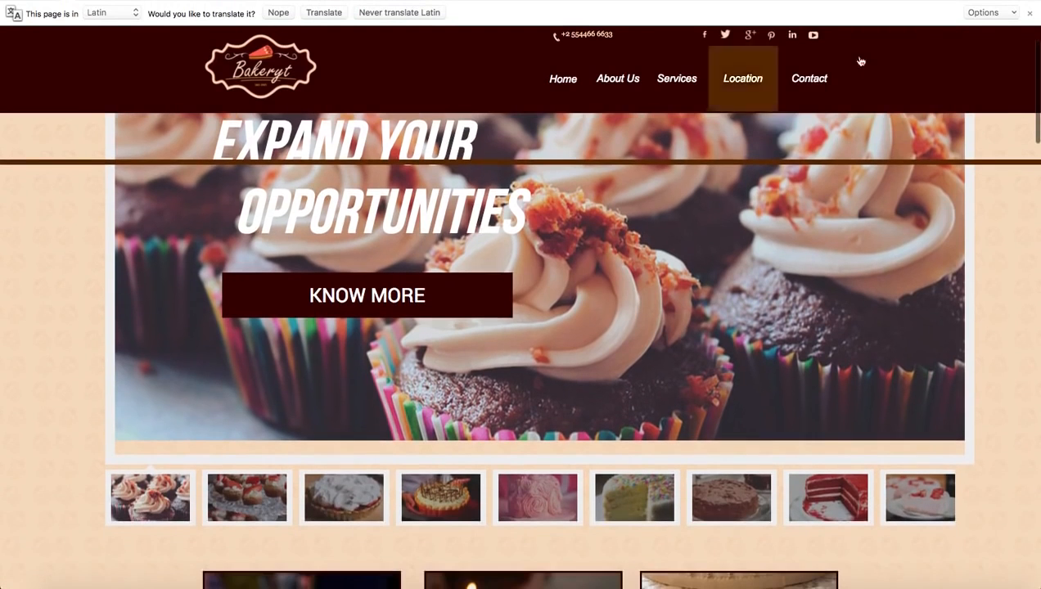
pyautogui.click(1029, 13)
pyautogui.scroll(2, 997, 61)
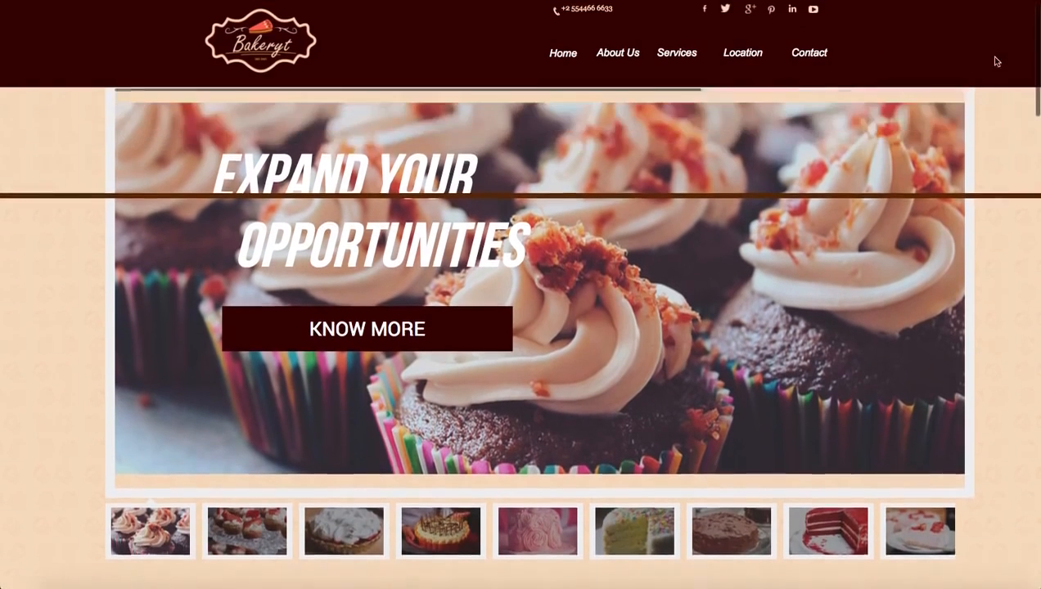
pyautogui.scroll(-4, 990, 73)
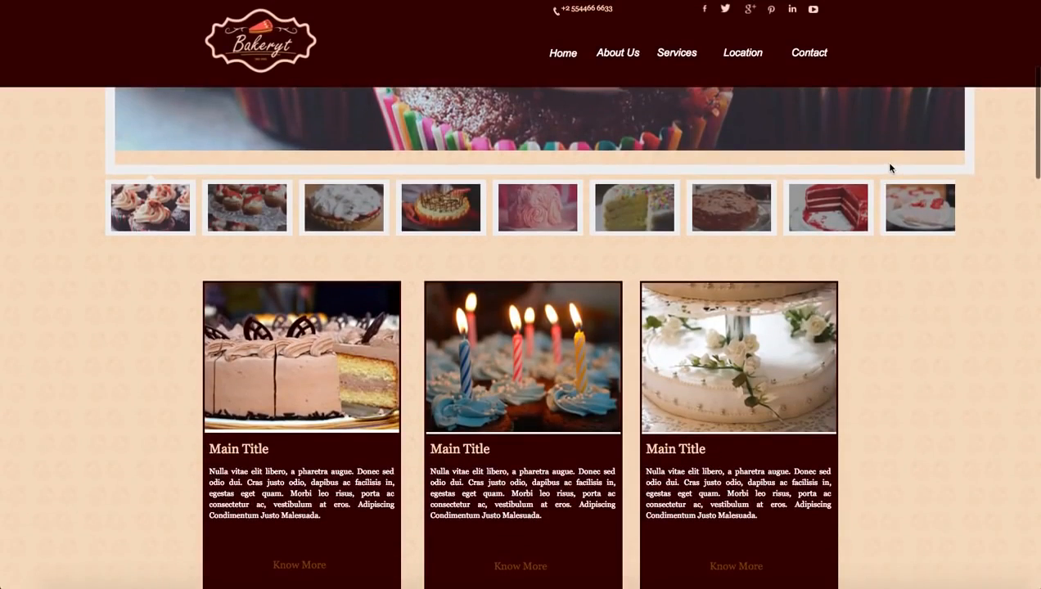
pyautogui.scroll(-2, 890, 168)
pyautogui.scroll(6, 890, 168)
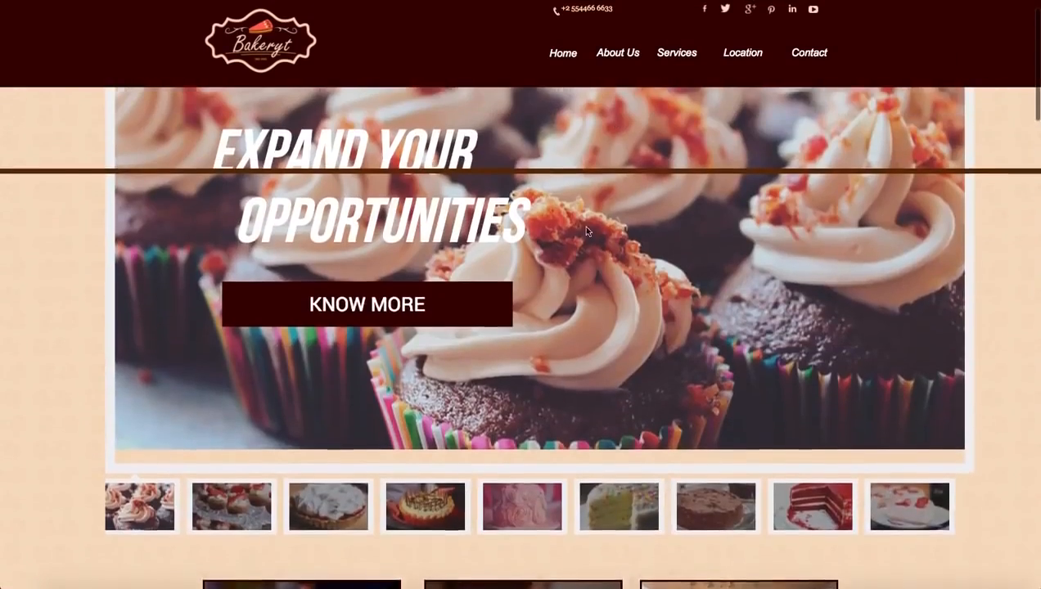
pyautogui.scroll(1, 586, 231)
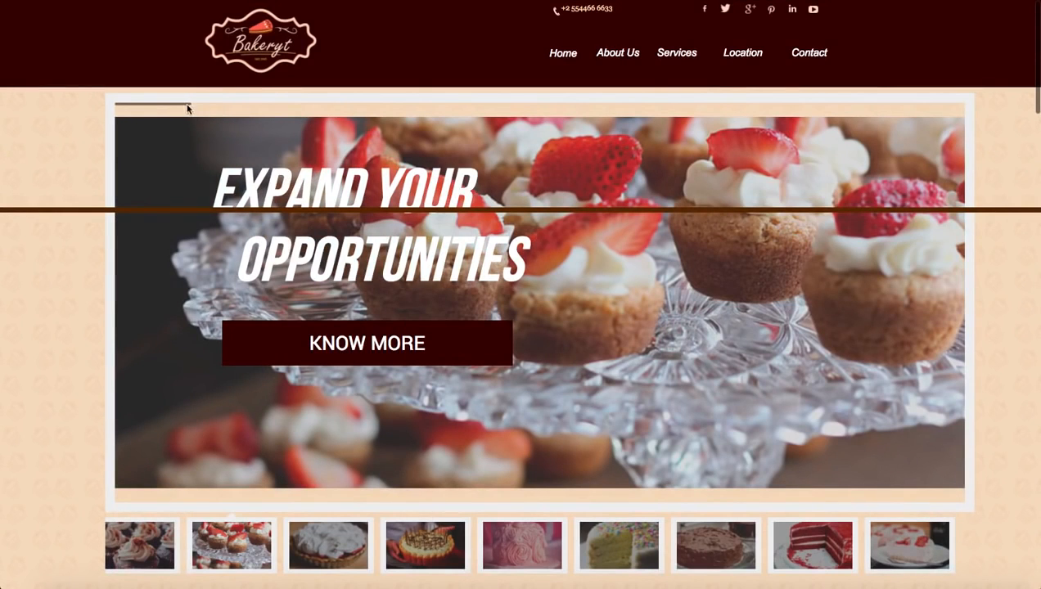
pyautogui.click(315, 546)
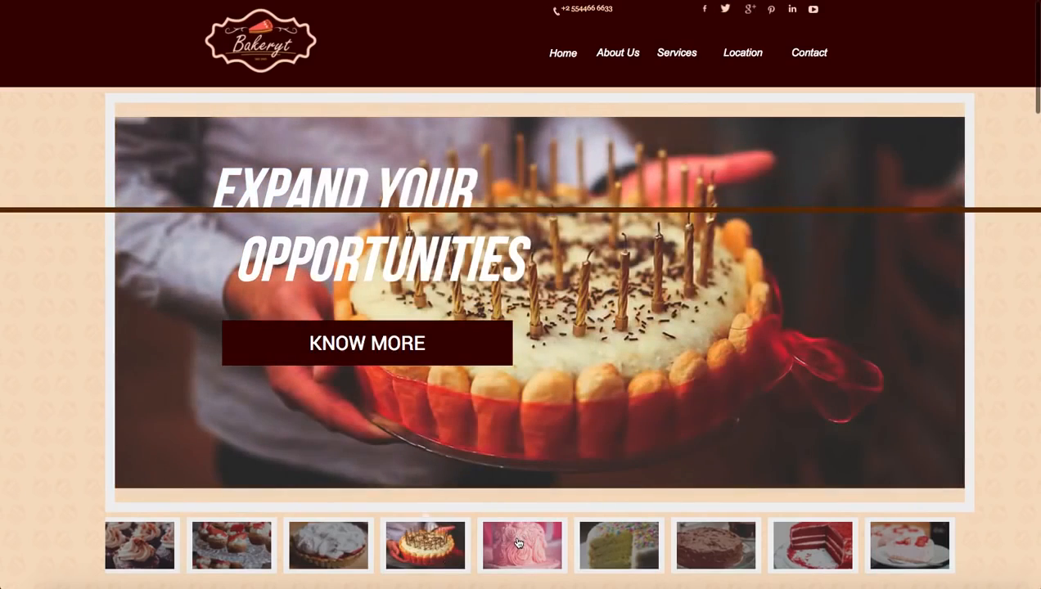
pyautogui.click(511, 537)
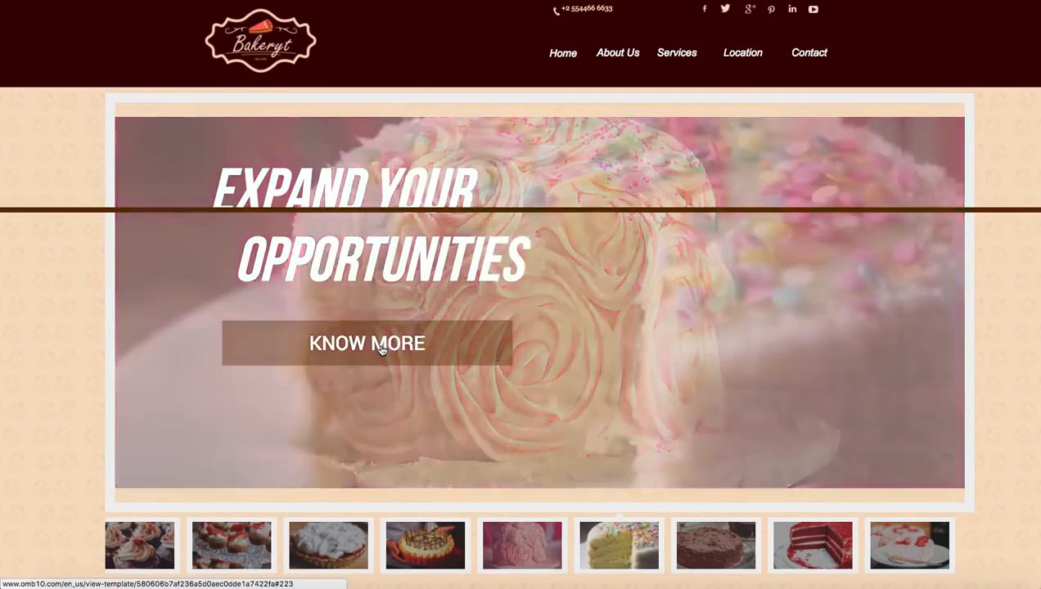
# Check the demo's internal links by following Know More, About Us, Services, Location and Contact.
pyautogui.click(381, 350)
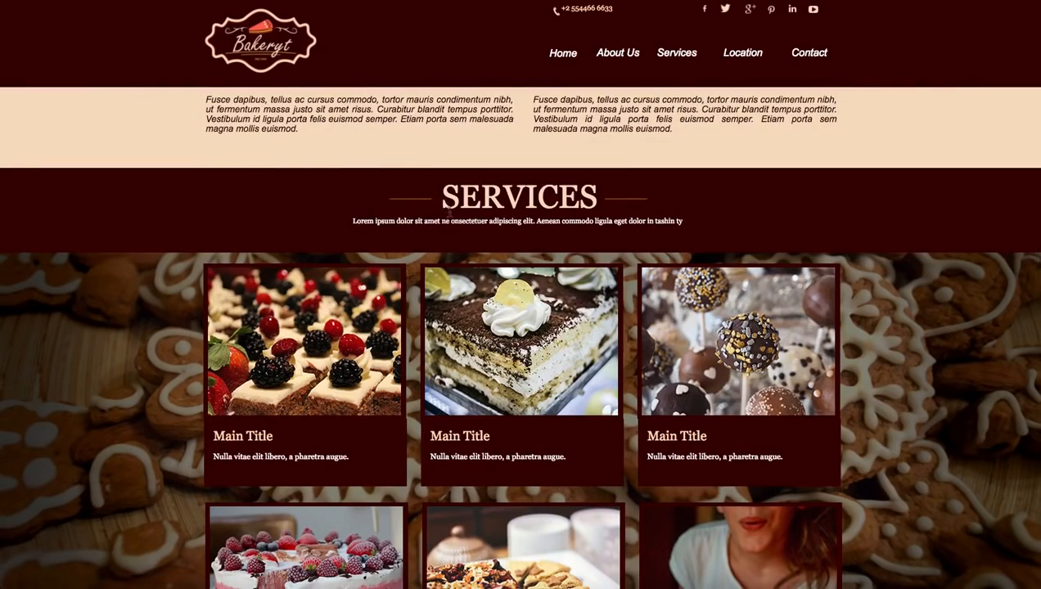
pyautogui.scroll(-2, 446, 210)
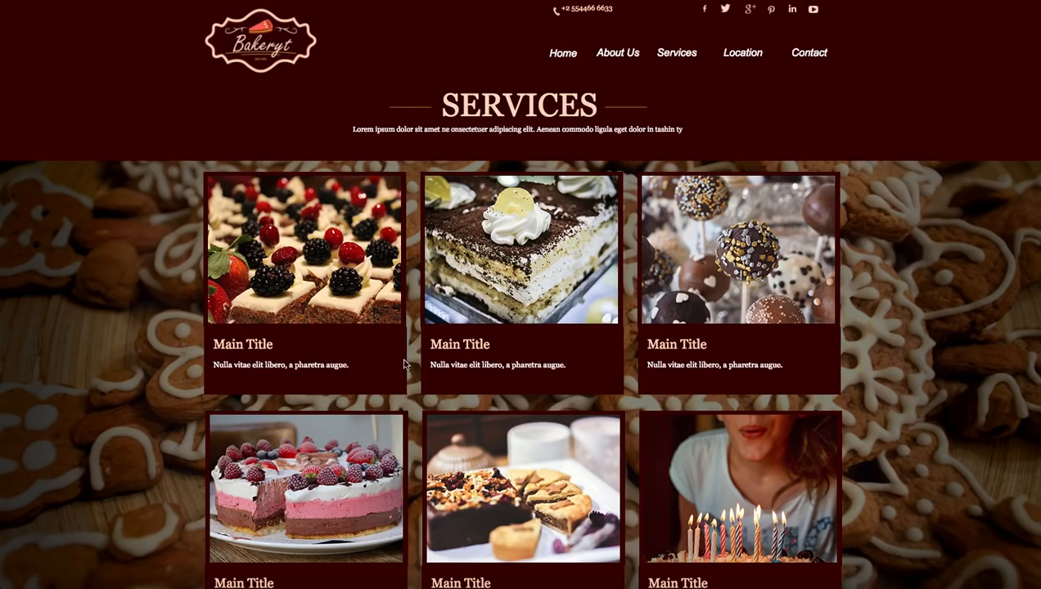
pyautogui.click(612, 55)
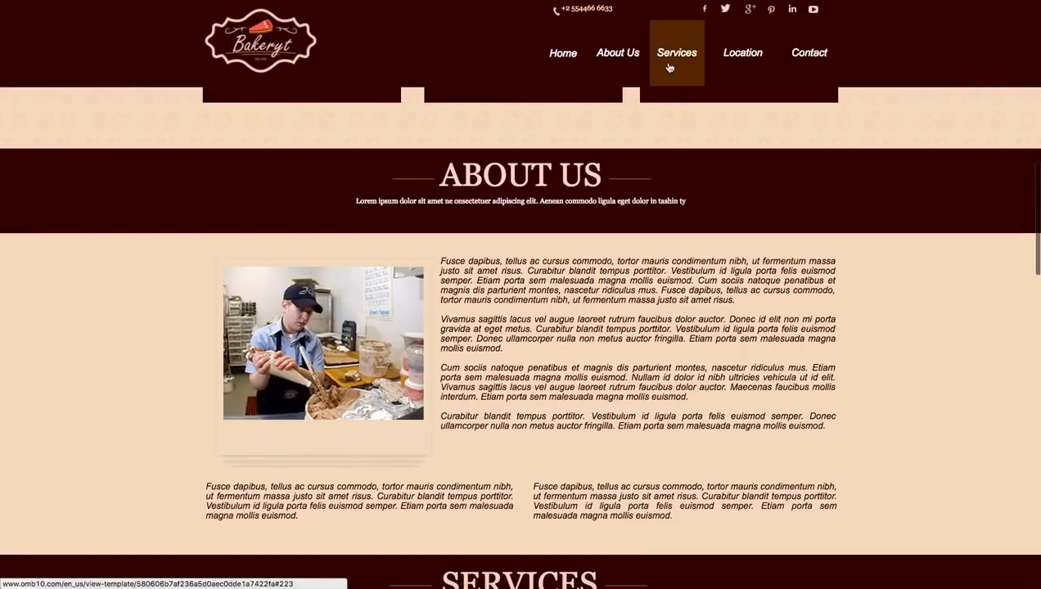
pyautogui.click(671, 66)
pyautogui.click(720, 66)
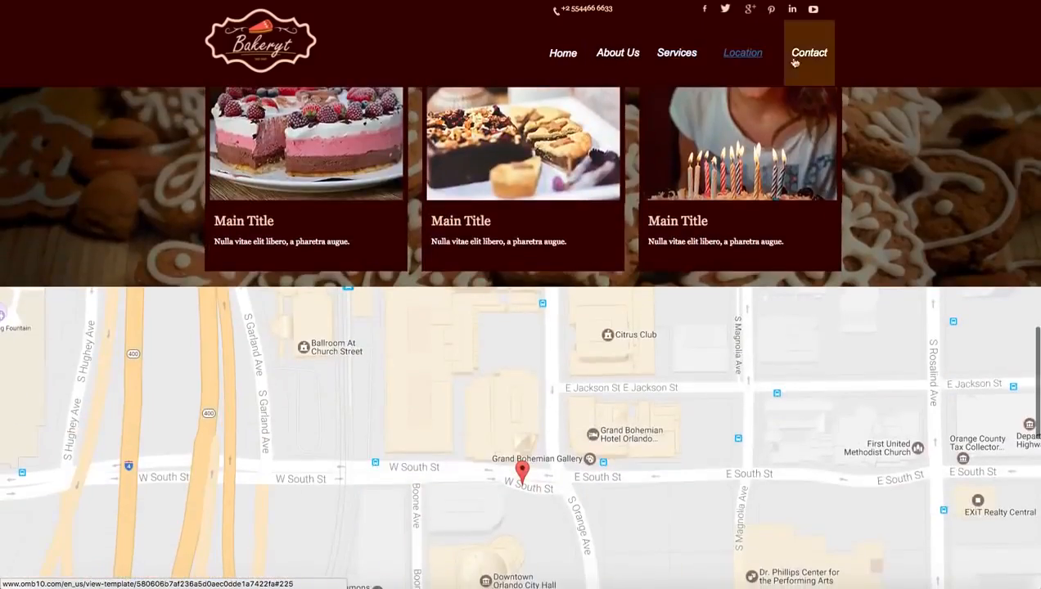
pyautogui.click(802, 63)
pyautogui.scroll(15, 773, 180)
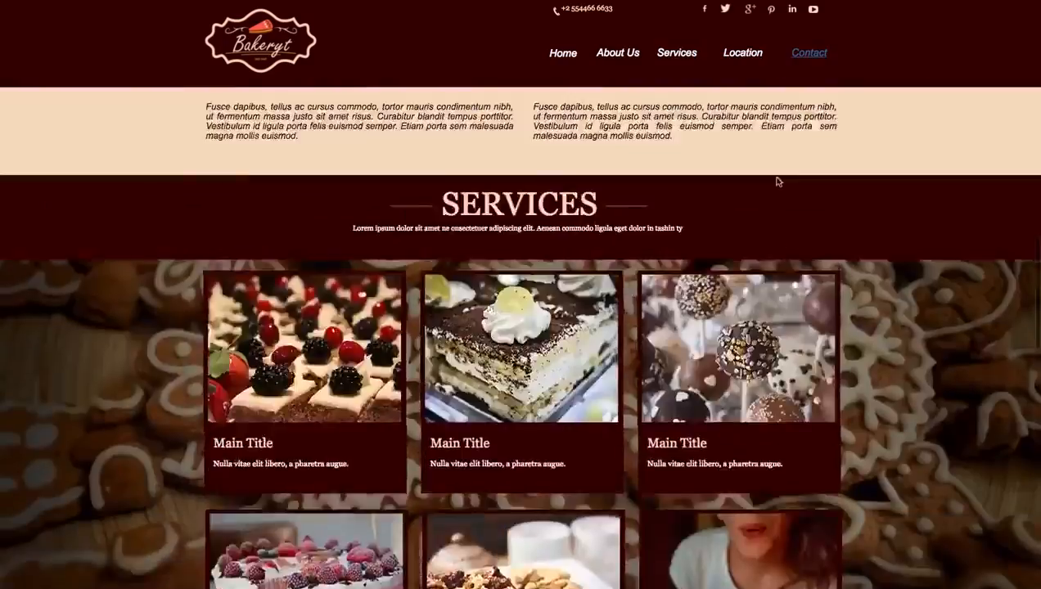
pyautogui.scroll(5, 776, 185)
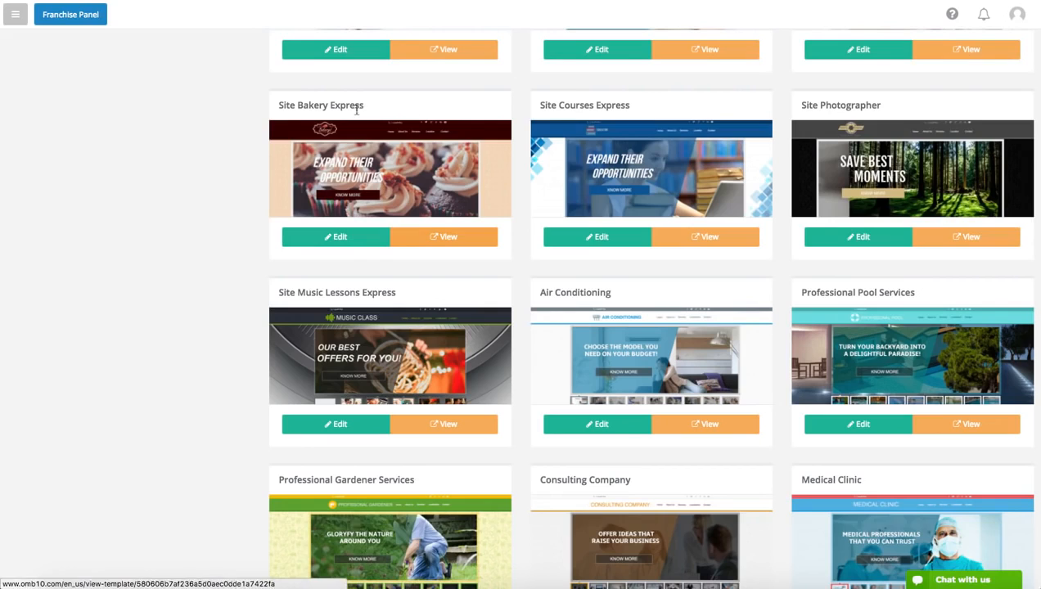
# Open the Site Bakery Express template for editing and move the brown horizontal line slightly down, just below the EXPAND YOUR heading.
pyautogui.click(342, 237)
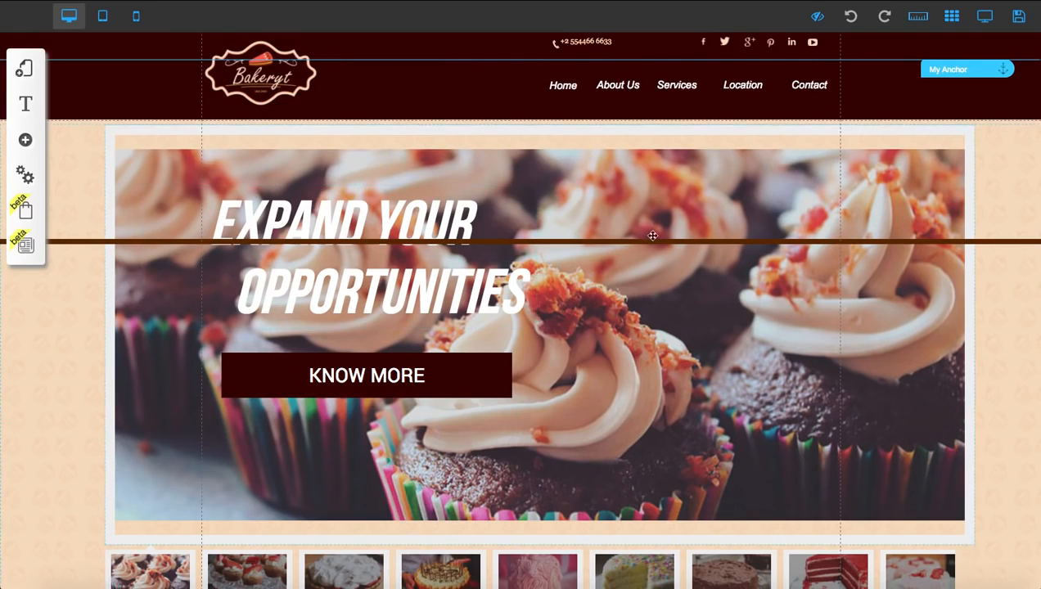
pyautogui.moveTo(652, 235)
pyautogui.mouseDown()
pyautogui.moveTo(646, 266)
pyautogui.moveTo(657, 239)
pyautogui.moveTo(654, 262)
pyautogui.moveTo(654, 250)
pyautogui.mouseUp()
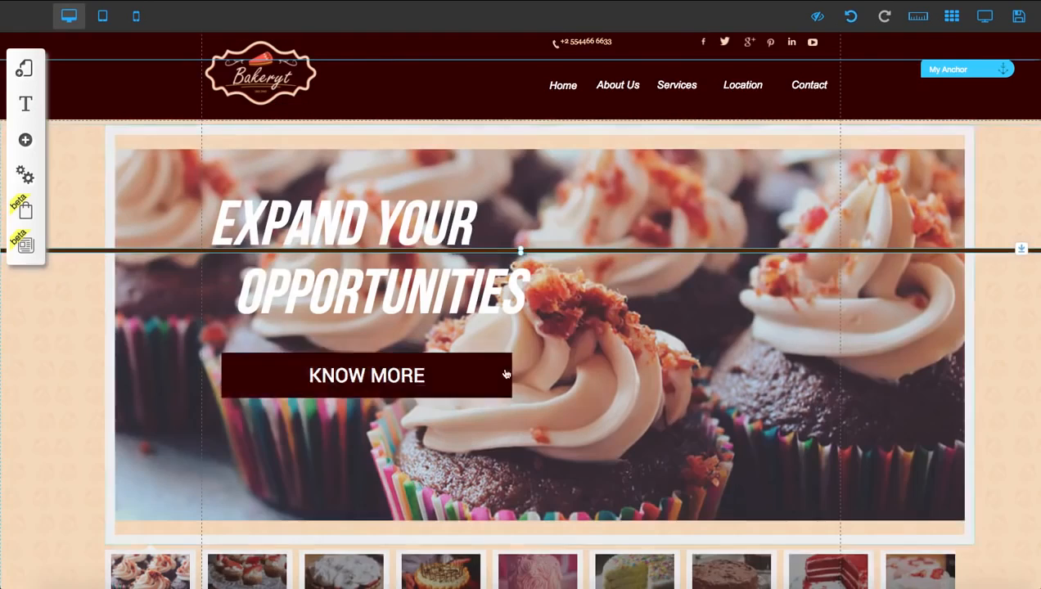
# Try moving the KNOW MORE button to the right side of the banner and undo the move.
pyautogui.moveTo(505, 374); pyautogui.dragTo(810, 385)
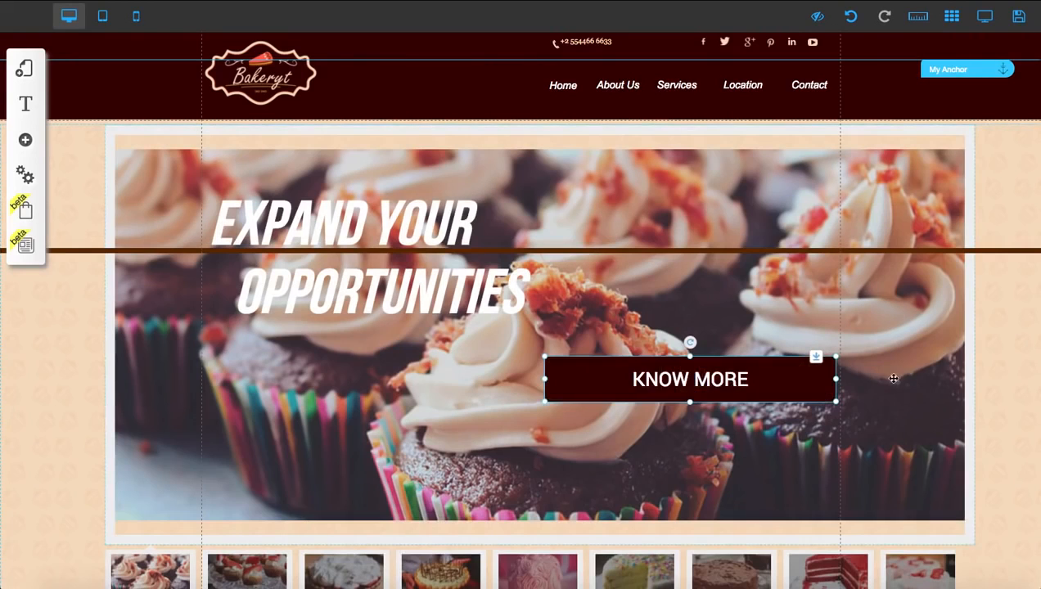
pyautogui.click(852, 19)
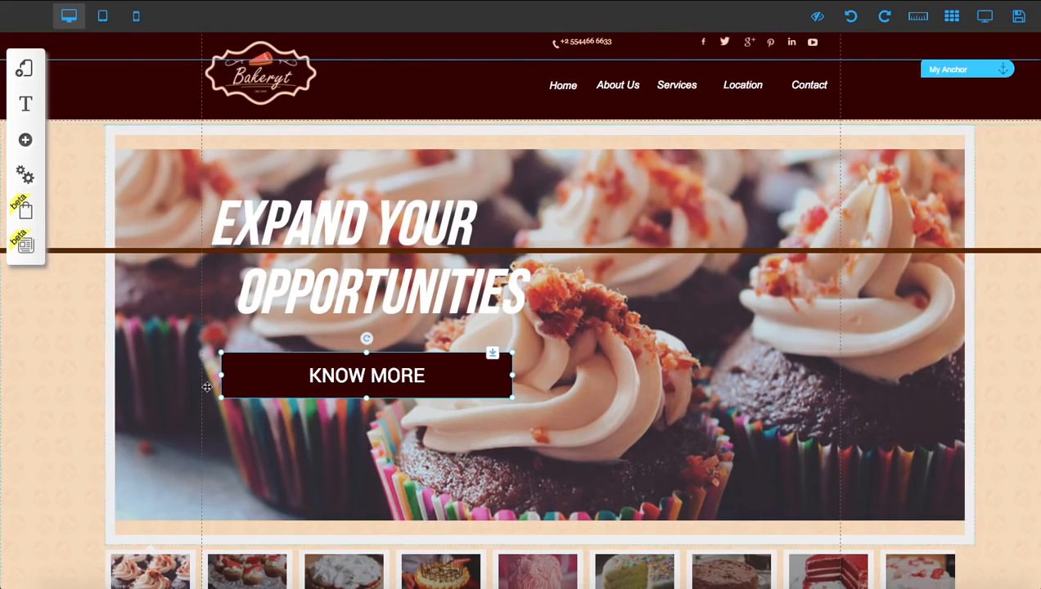
pyautogui.moveTo(299, 417); pyautogui.dragTo(422, 351)
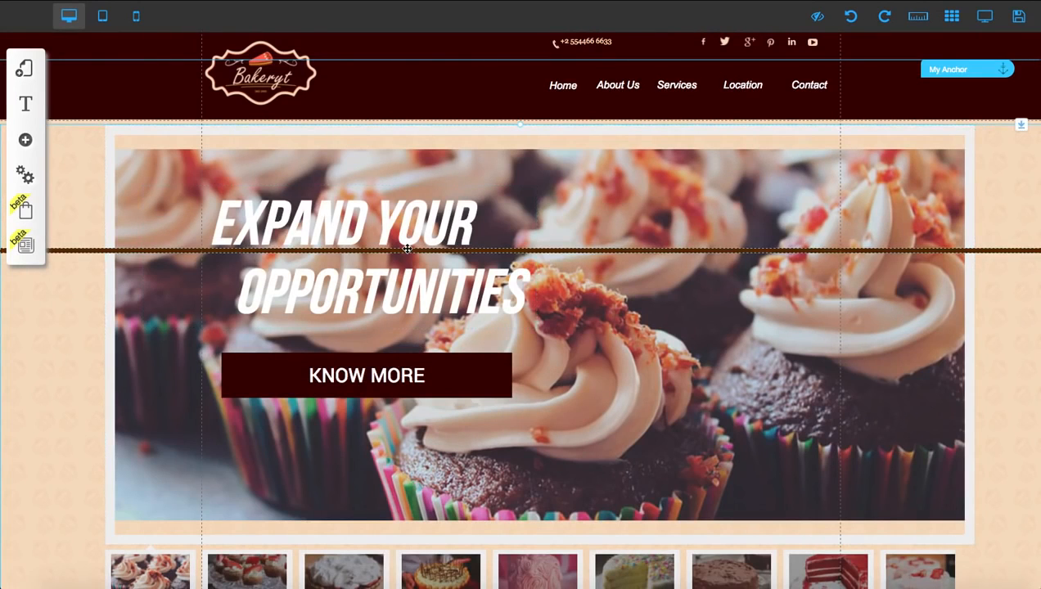
# Lower the brown horizontal line a little further between the two heading lines and preview the page.
pyautogui.moveTo(405, 248); pyautogui.dragTo(405, 257)
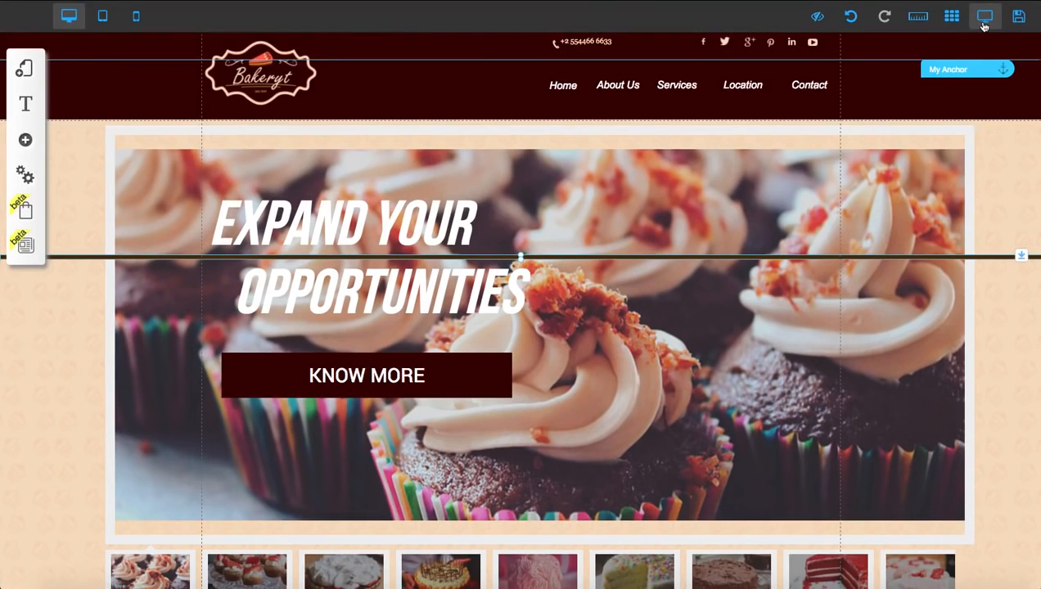
pyautogui.click(999, 23)
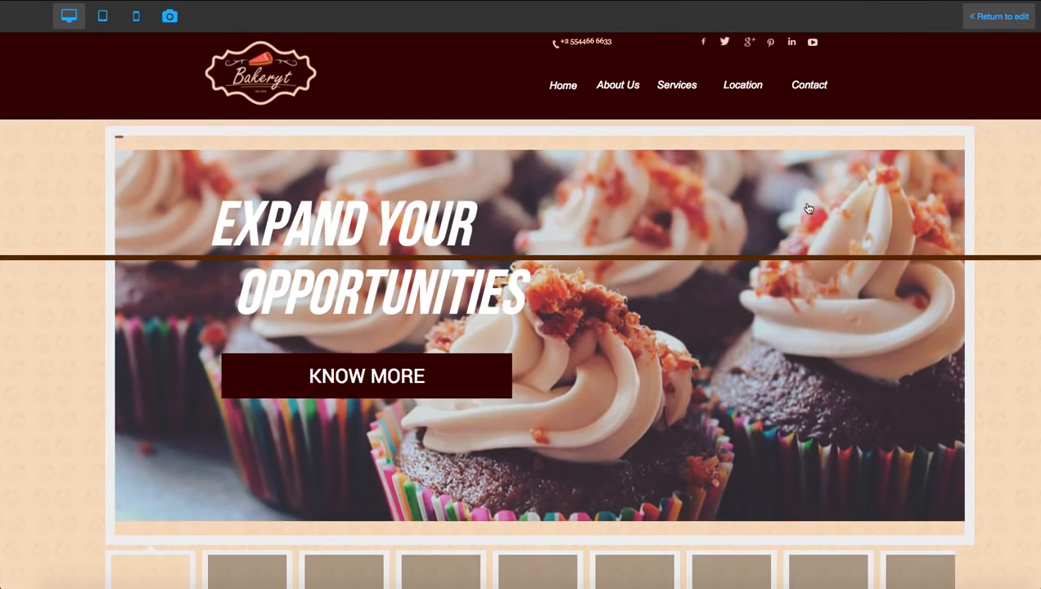
pyautogui.scroll(-2, 797, 232)
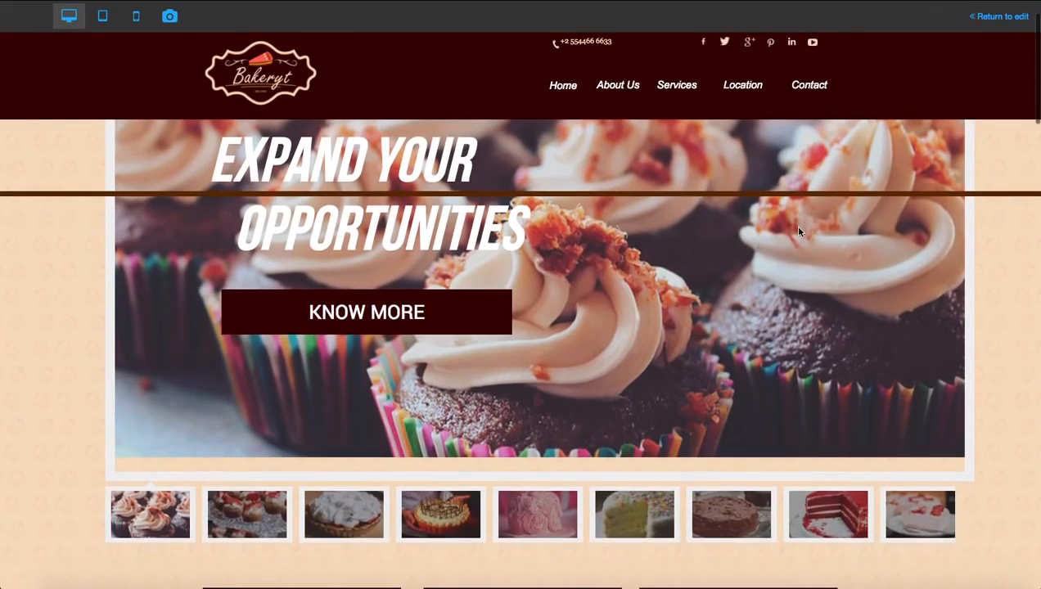
pyautogui.scroll(-5, 360, 413)
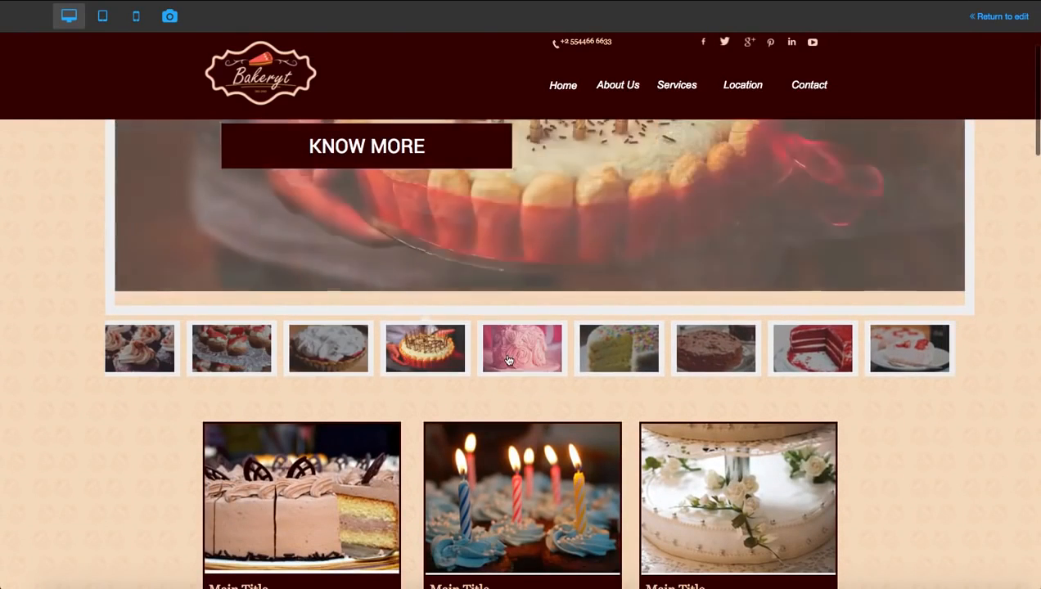
# Return to the editor and change the banner button's text from KNOW MORE to LEARN MORE.
pyautogui.scroll(5, 550, 350)
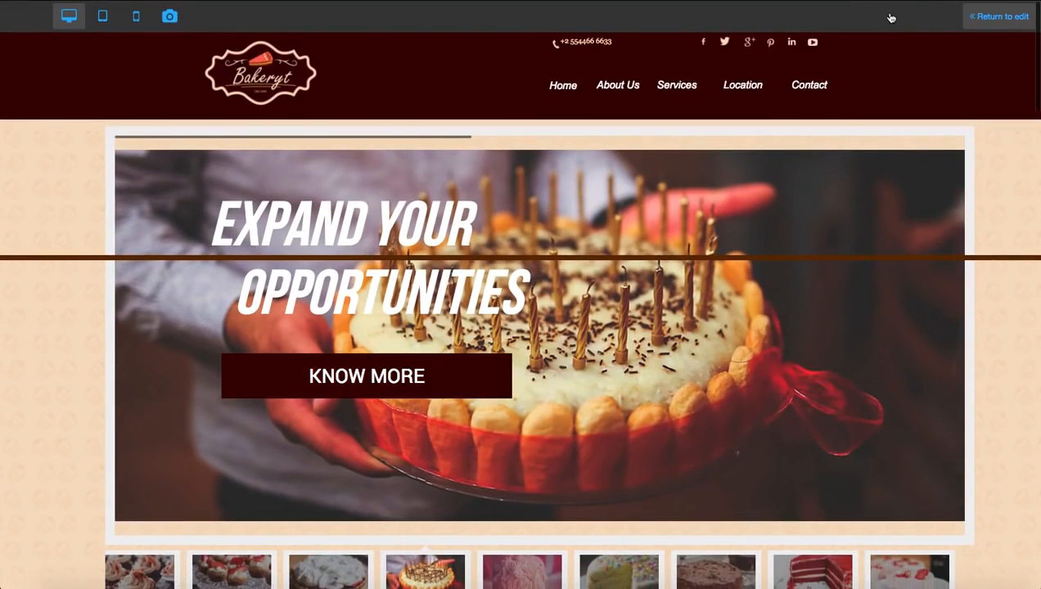
pyautogui.click(998, 17)
pyautogui.click(349, 384)
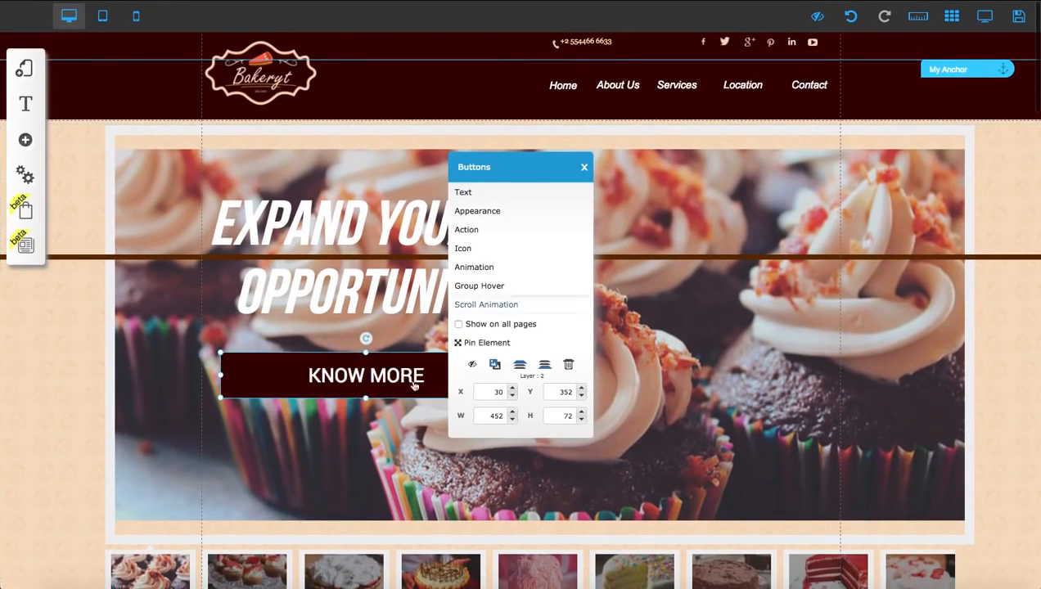
pyautogui.click(483, 194)
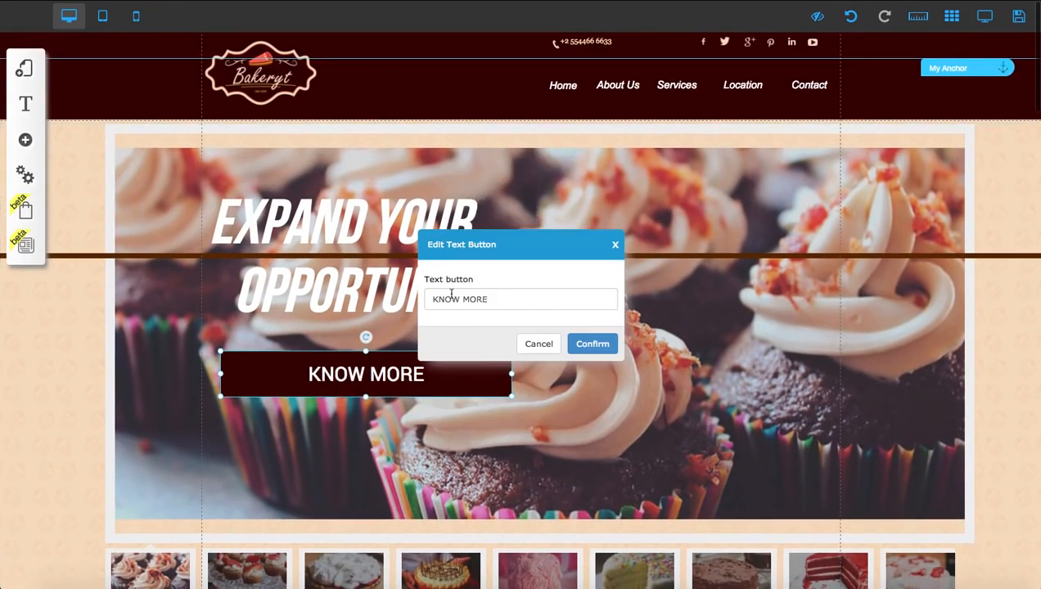
pyautogui.moveTo(458, 299); pyautogui.dragTo(410, 298)
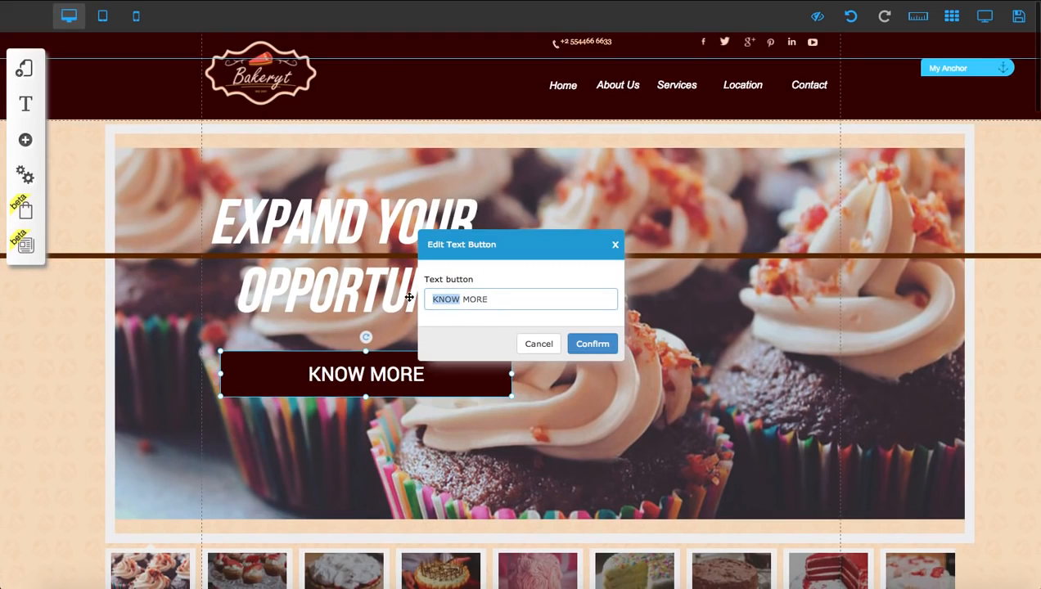
pyautogui.write('LEARN')
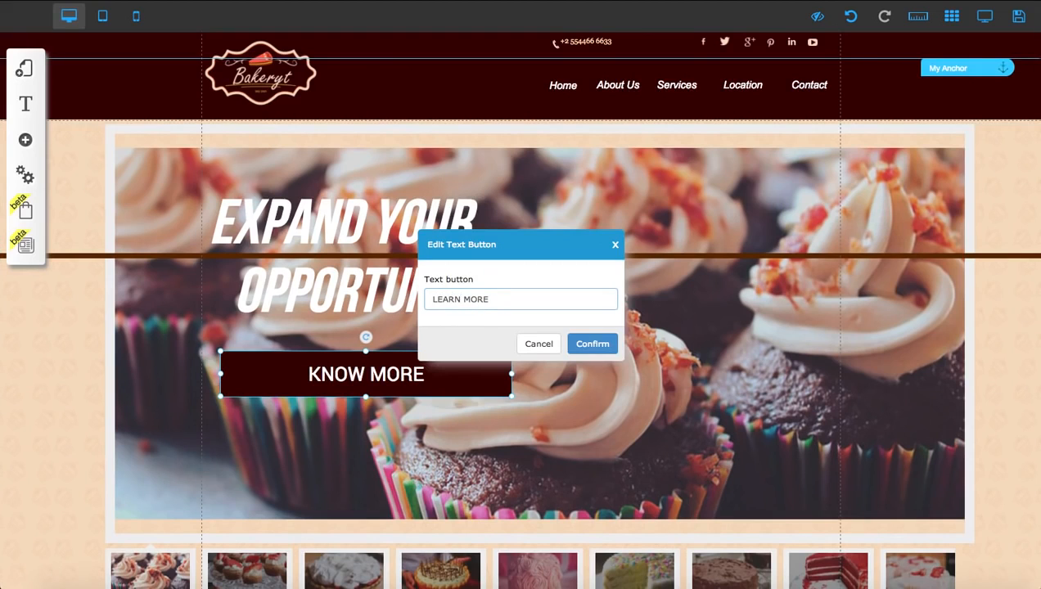
pyautogui.click(576, 344)
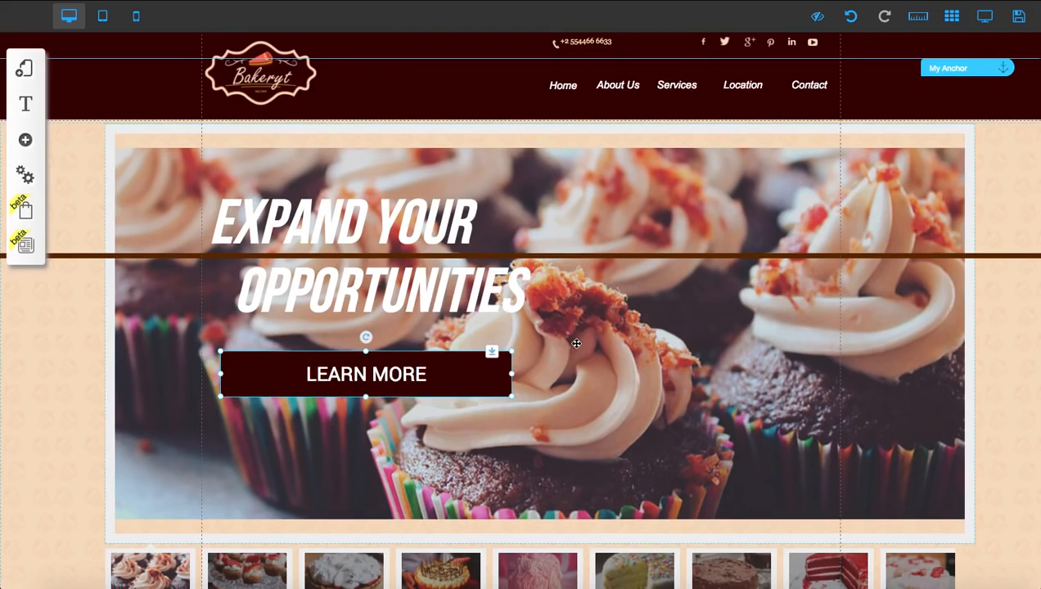
pyautogui.click(347, 399)
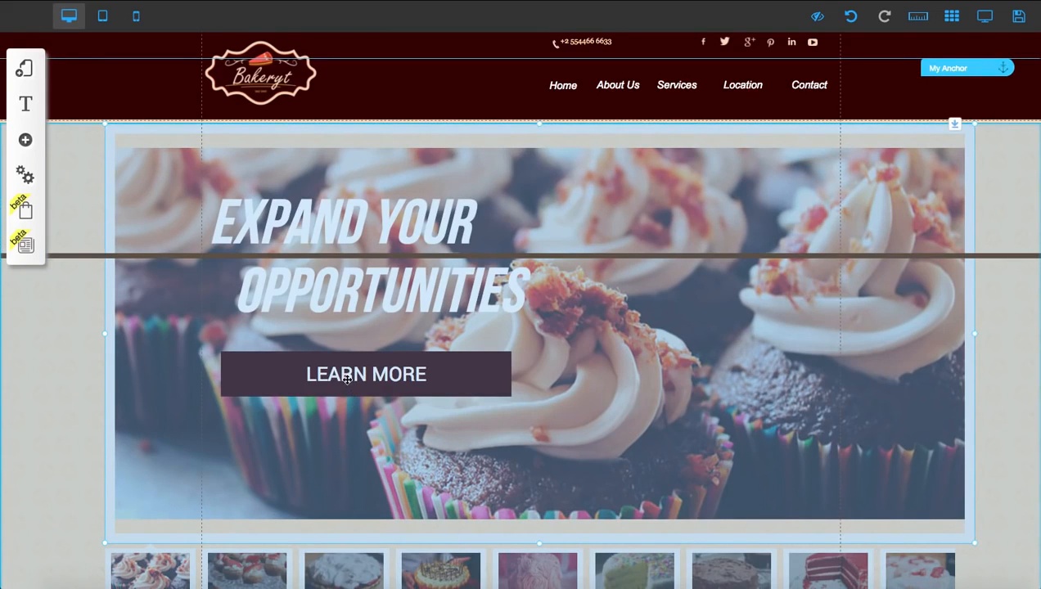
pyautogui.click(347, 379)
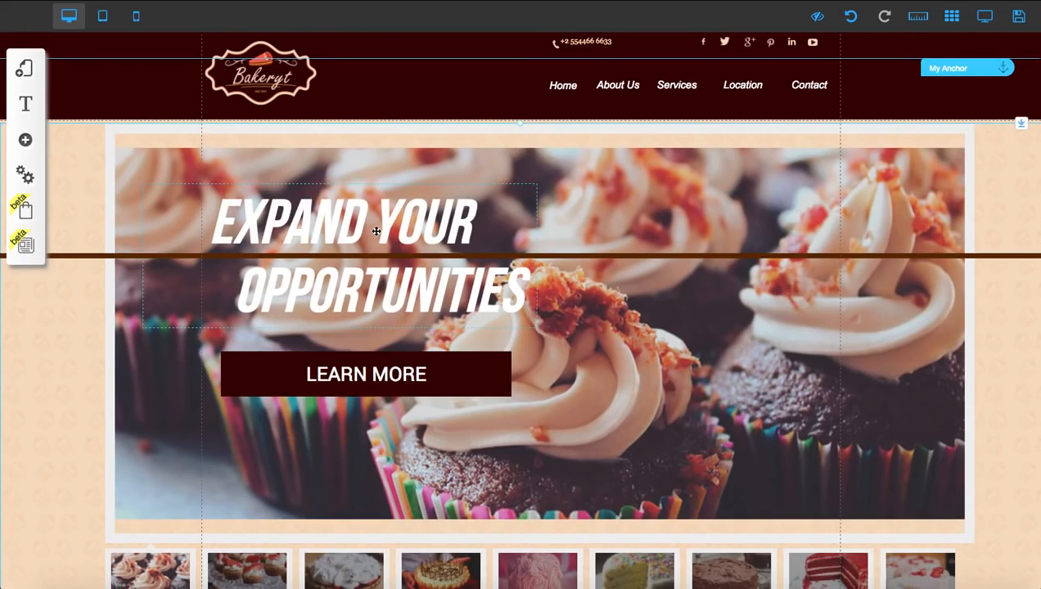
# Move the navigation menu left within the header, closer to the bakery logo.
pyautogui.click(833, 97)
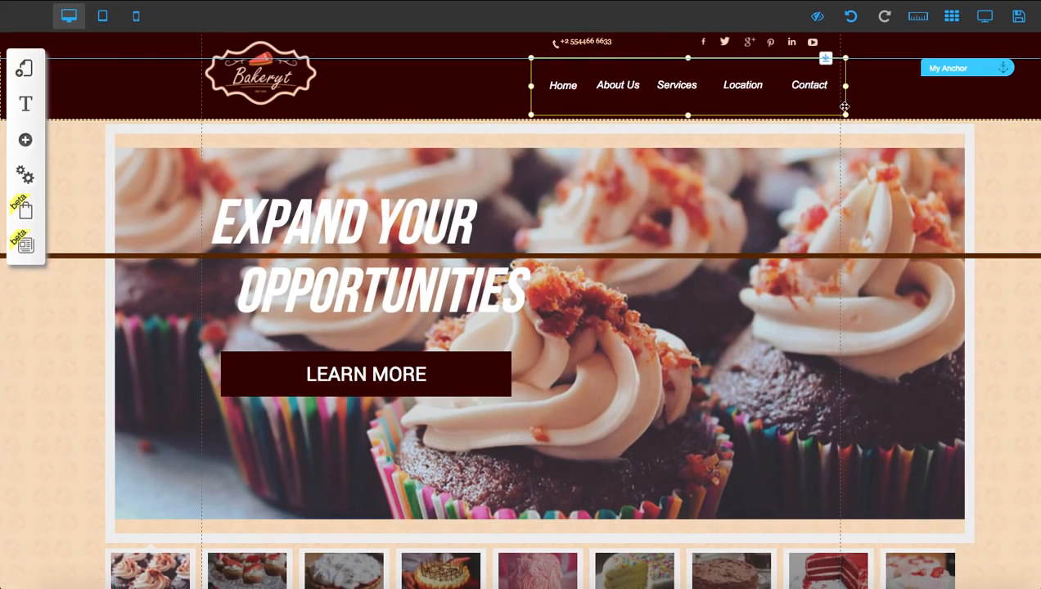
pyautogui.moveTo(845, 107); pyautogui.dragTo(669, 107)
# Try deleting the header's phone number and the thin banner strip that holds the phone icon, and undo the deletion.
pyautogui.click(579, 41)
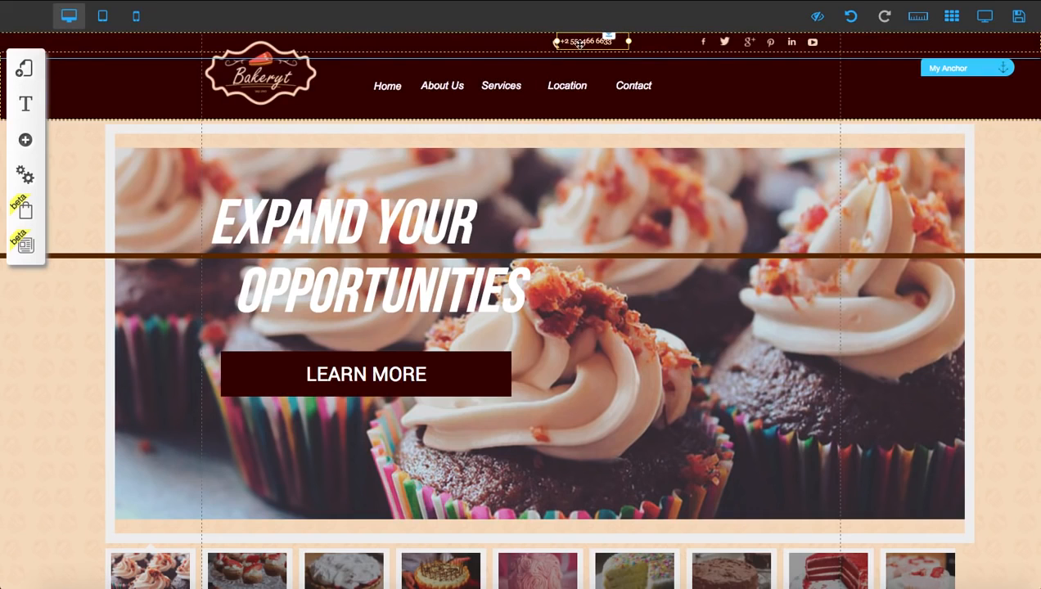
pyautogui.click(578, 42)
pyautogui.click(566, 317)
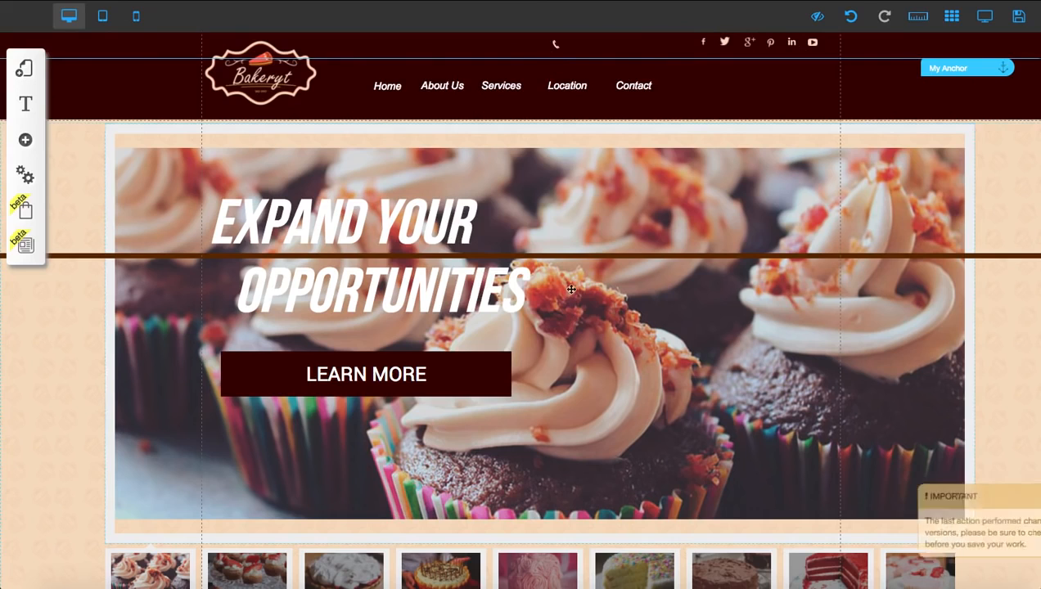
pyautogui.click(554, 41)
pyautogui.click(556, 43)
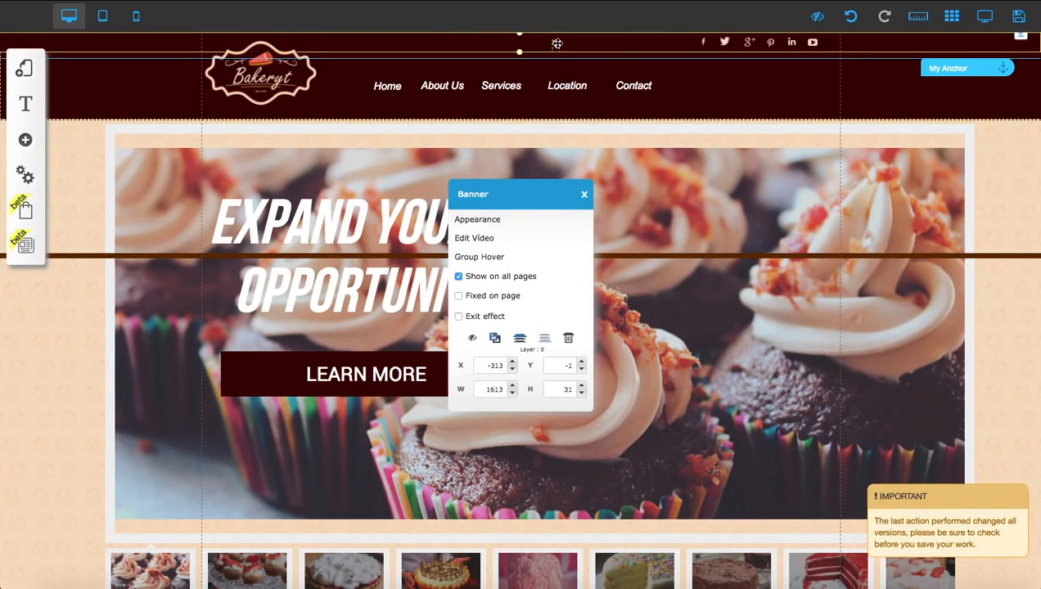
pyautogui.click(568, 337)
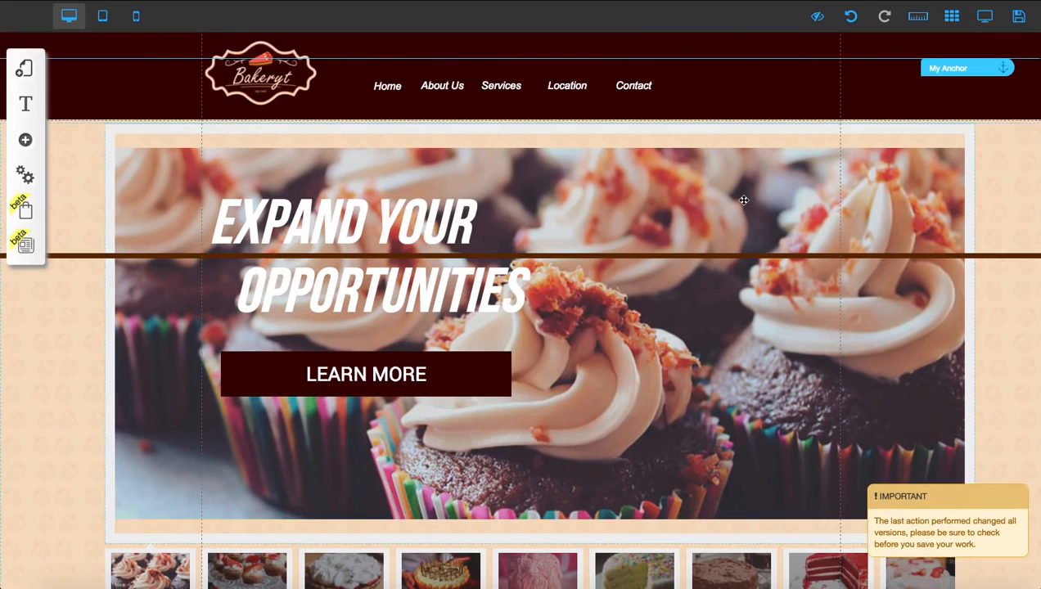
pyautogui.click(849, 16)
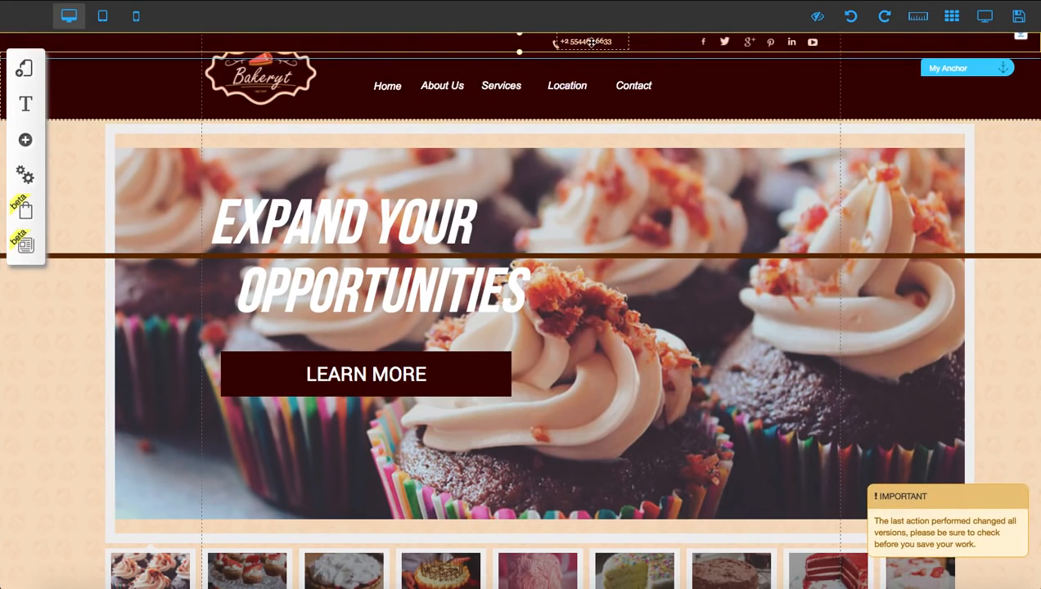
# Move the phone number out of the thin strip beside the navigation menu, and delete it along with the phone icon.
pyautogui.moveTo(590, 41); pyautogui.dragTo(761, 98)
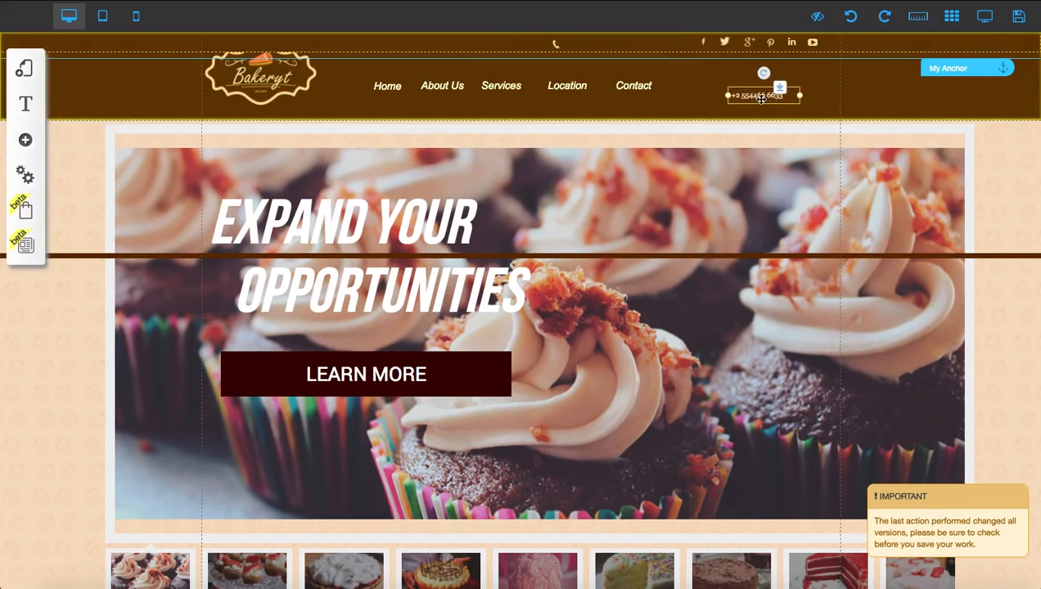
pyautogui.doubleClick(761, 98)
pyautogui.click(571, 320)
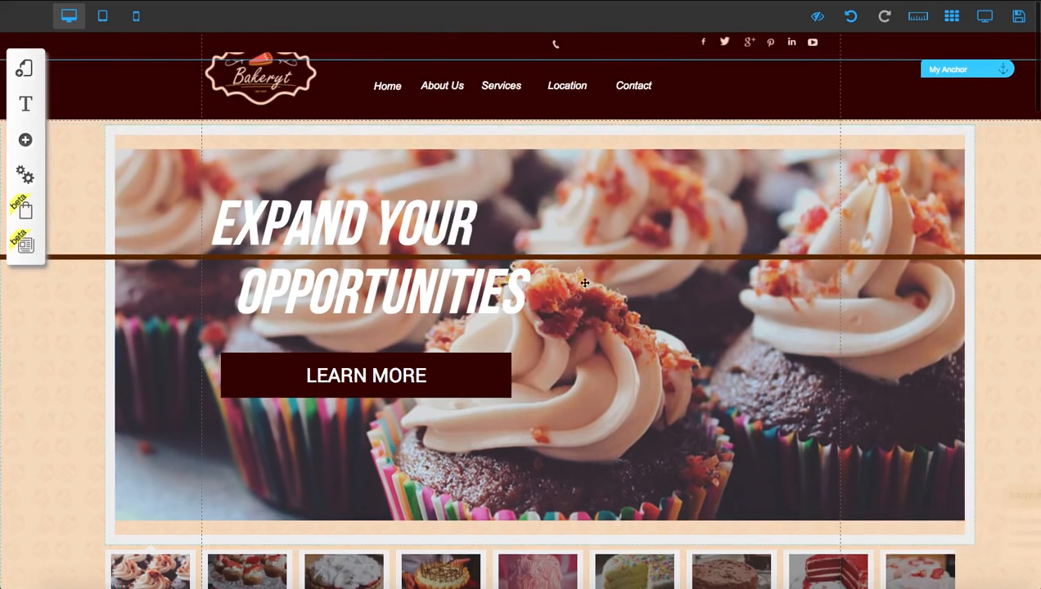
pyautogui.doubleClick(558, 46)
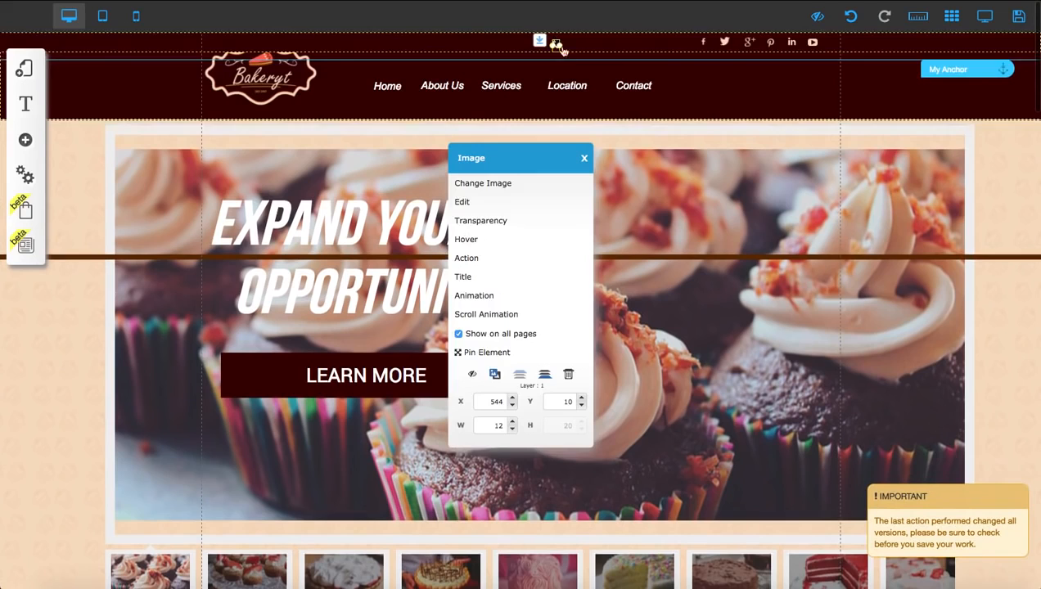
pyautogui.click(567, 375)
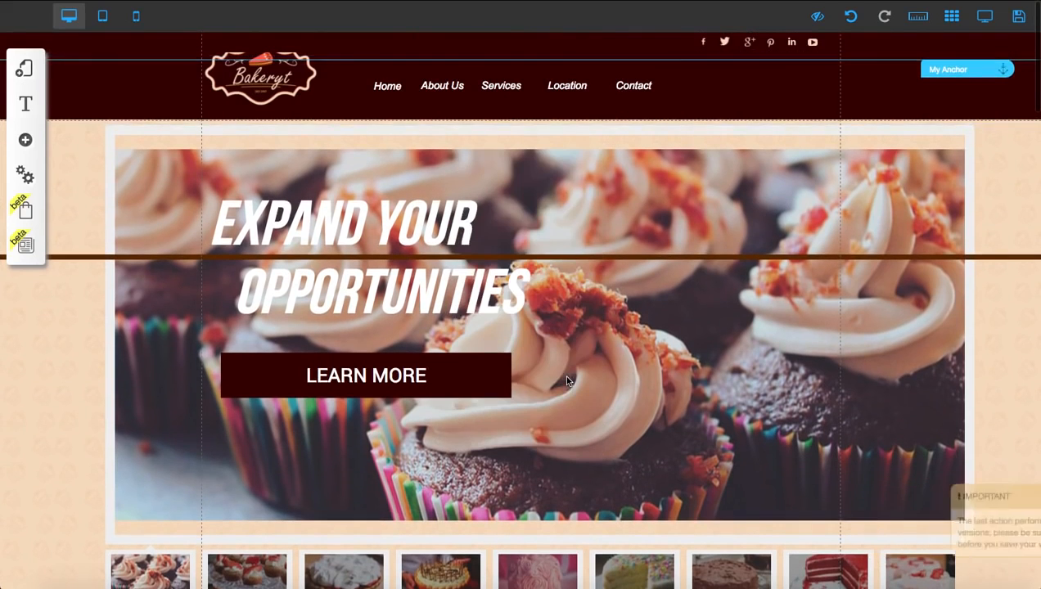
# Undo the last change to the social icons and hide the whole box containing them in the header.
pyautogui.click(699, 43)
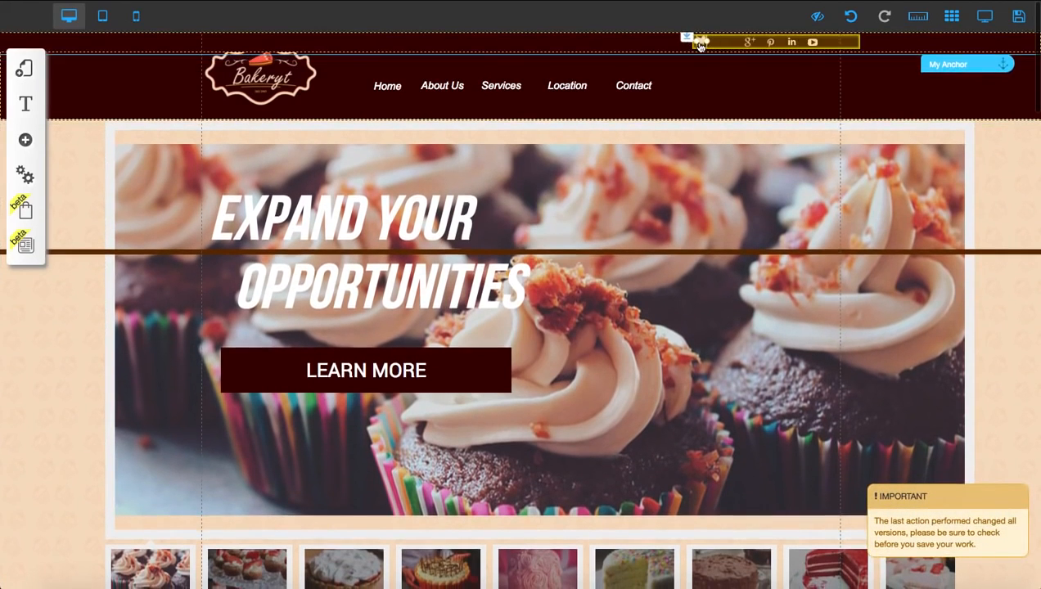
pyautogui.click(851, 15)
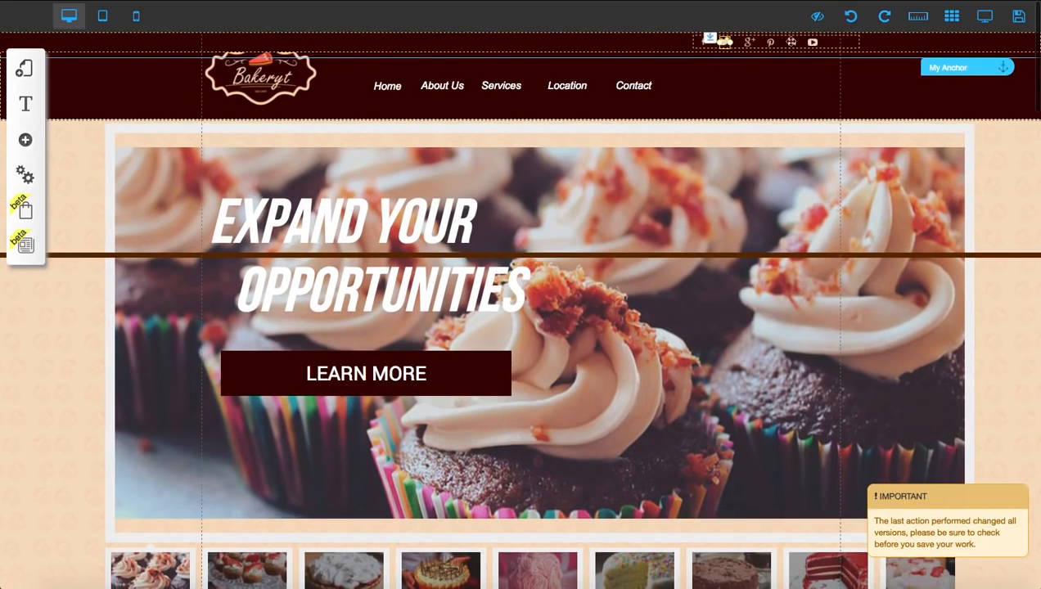
pyautogui.click(842, 40)
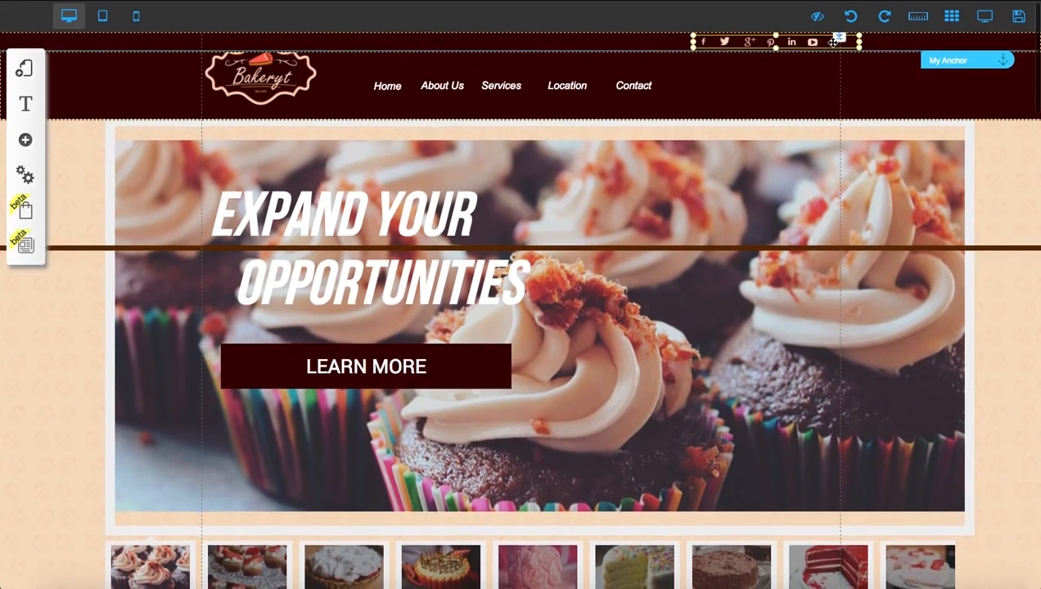
pyautogui.click(833, 41)
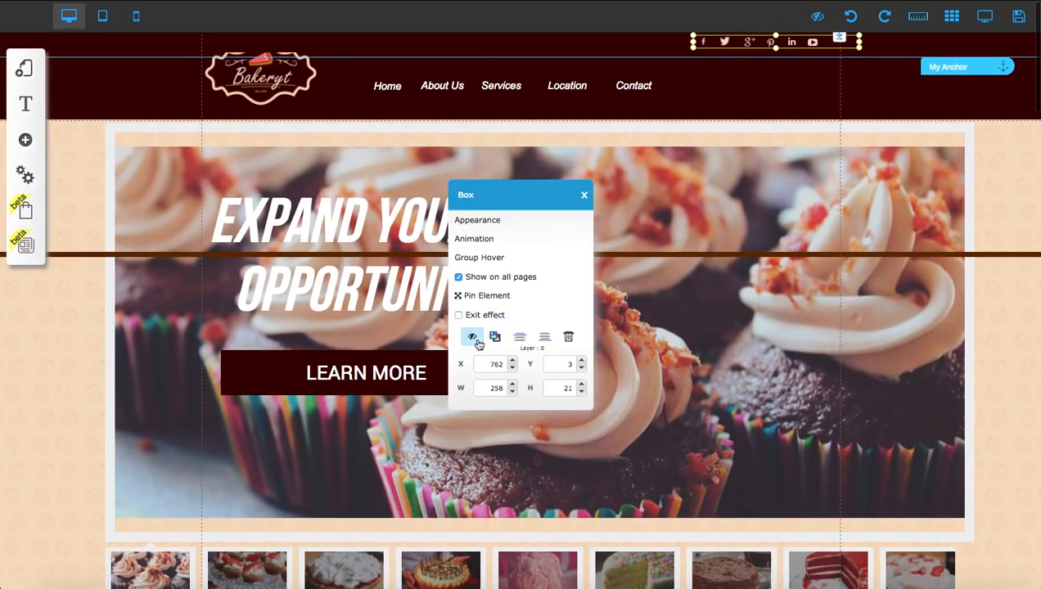
pyautogui.click(478, 342)
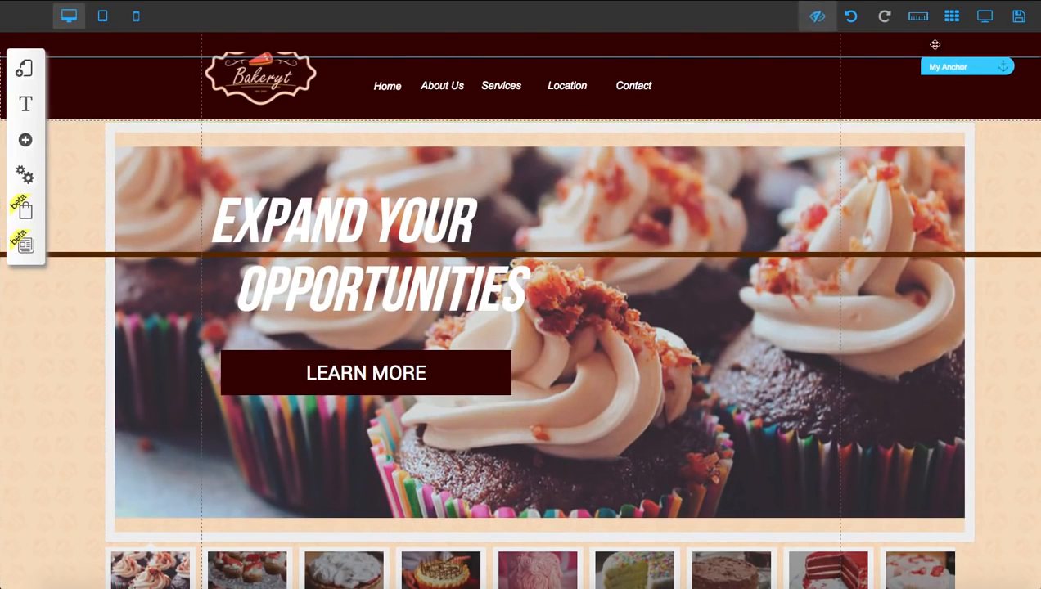
# Restore the social icons box from the list of hidden items.
pyautogui.scroll(-5, 623, 181)
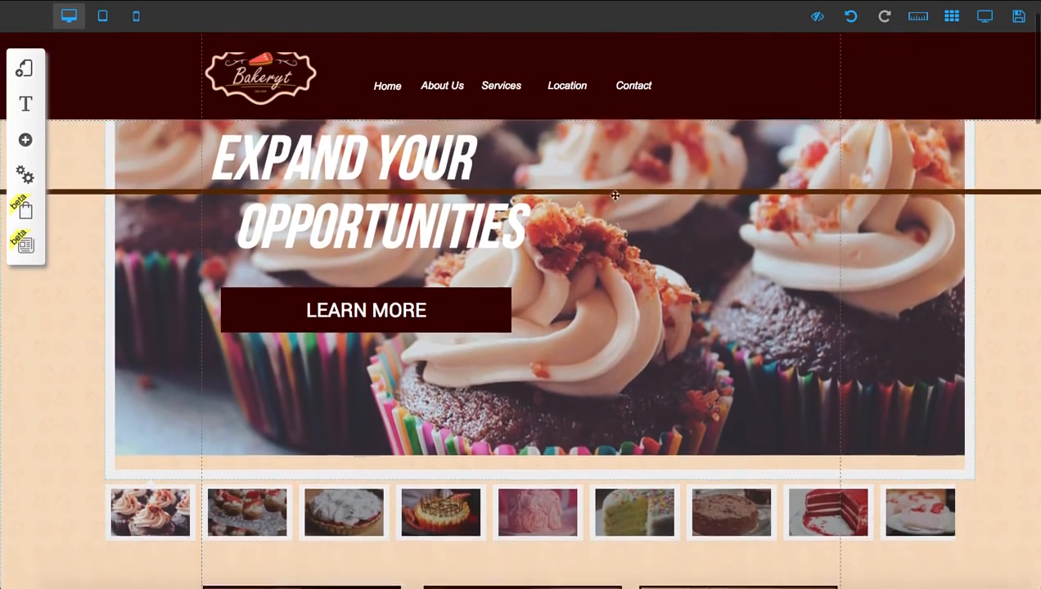
pyautogui.scroll(-2, 615, 195)
pyautogui.scroll(7, 632, 177)
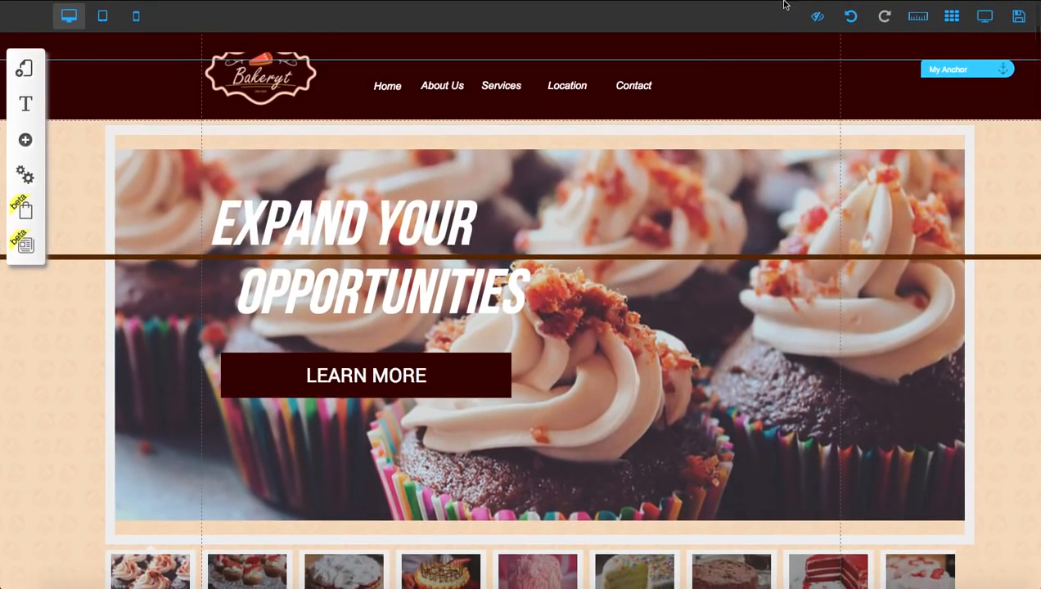
pyautogui.click(821, 18)
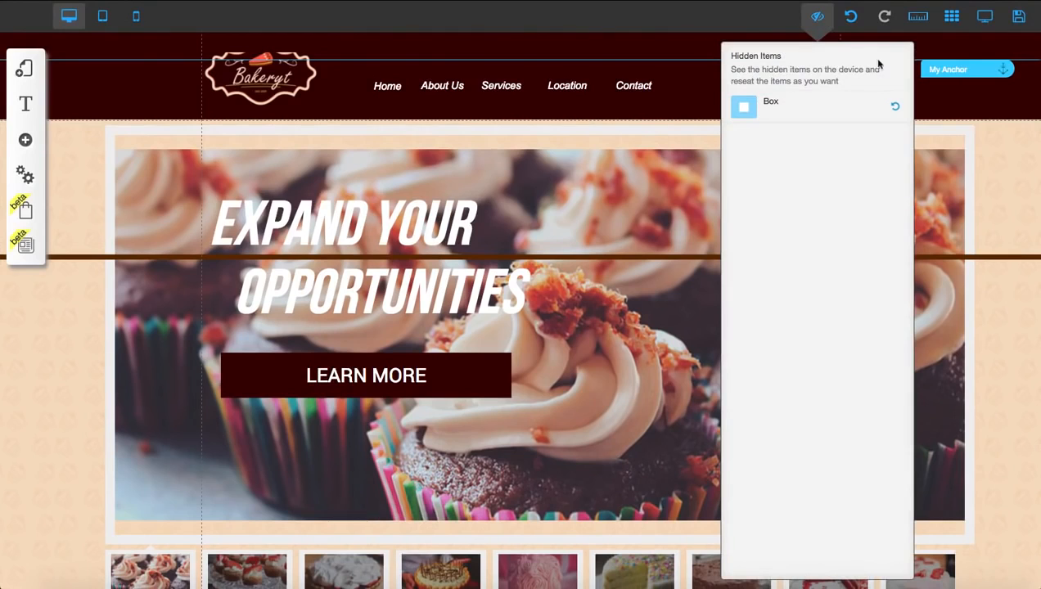
pyautogui.click(895, 110)
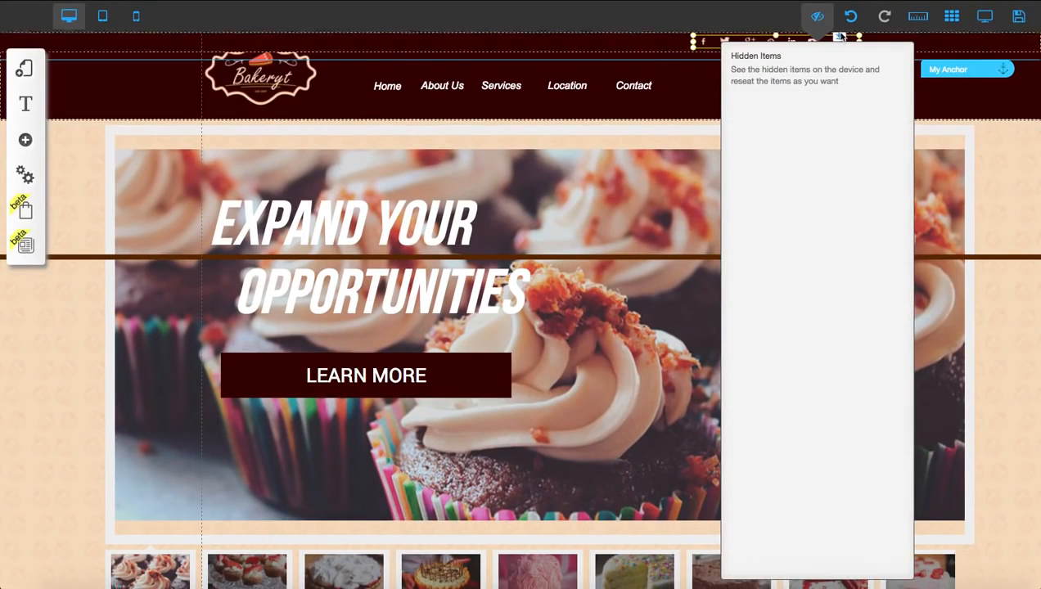
pyautogui.click(817, 17)
# Hide the restored social icons box from the header again.
pyautogui.click(836, 38)
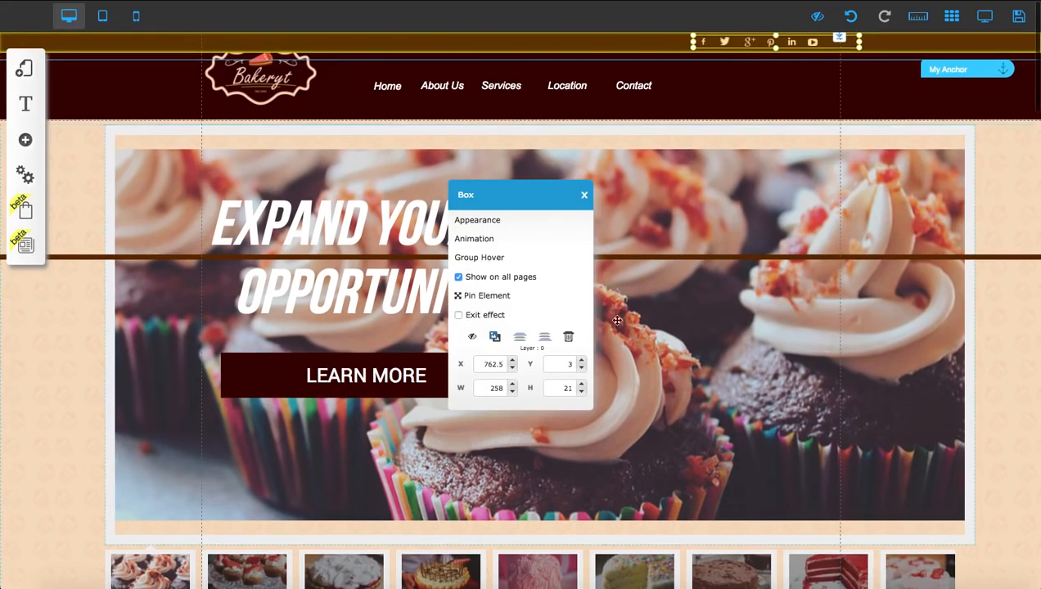
pyautogui.click(472, 337)
pyautogui.scroll(-4, 679, 164)
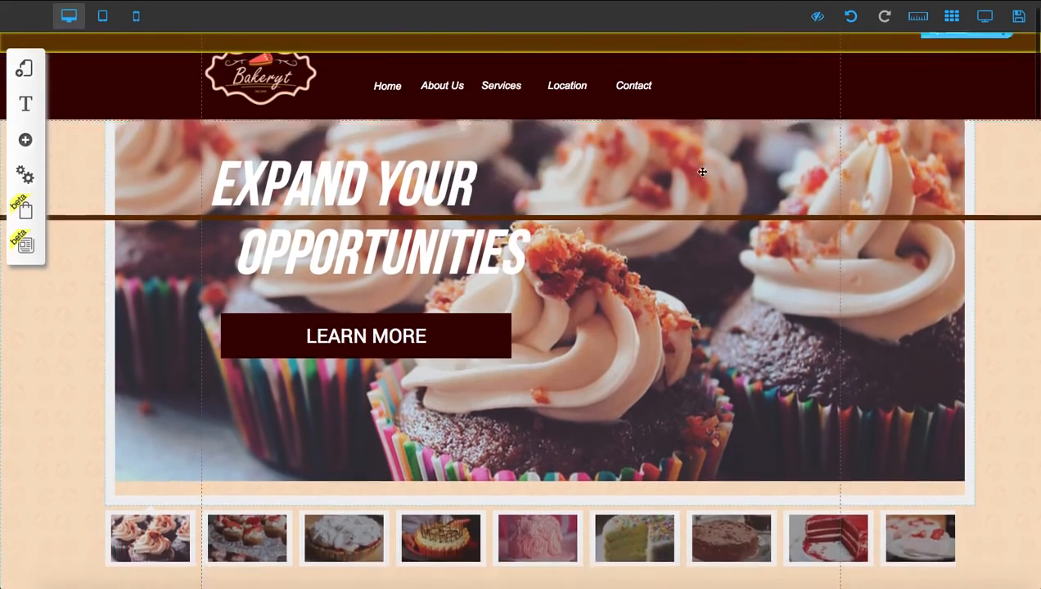
pyautogui.scroll(3, 702, 174)
pyautogui.scroll(1, 702, 173)
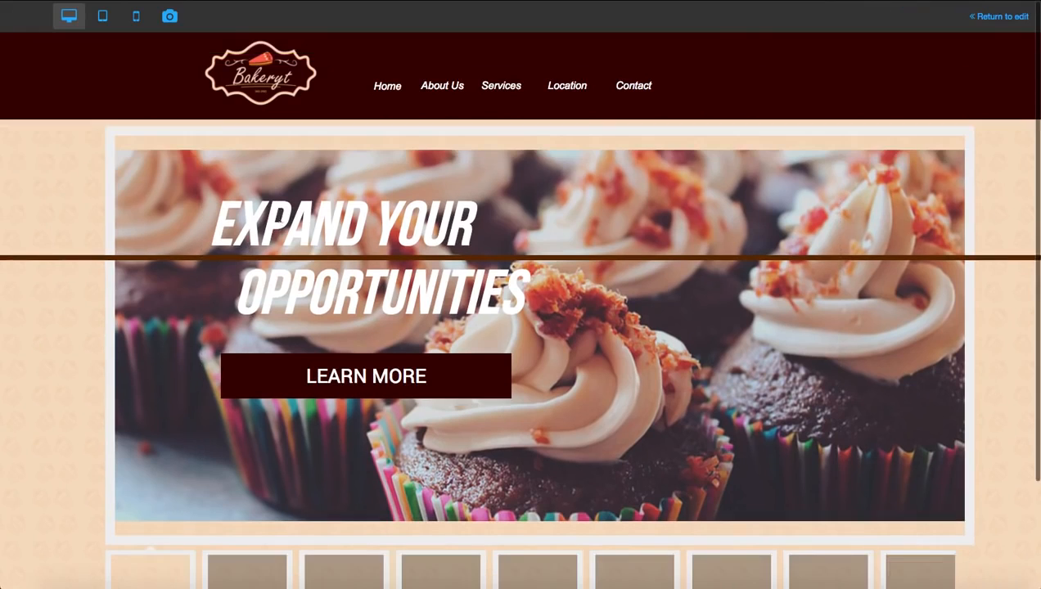
# Preview the page, follow the LEARN MORE button and look over the Services section before returning to the editor.
pyautogui.click(387, 368)
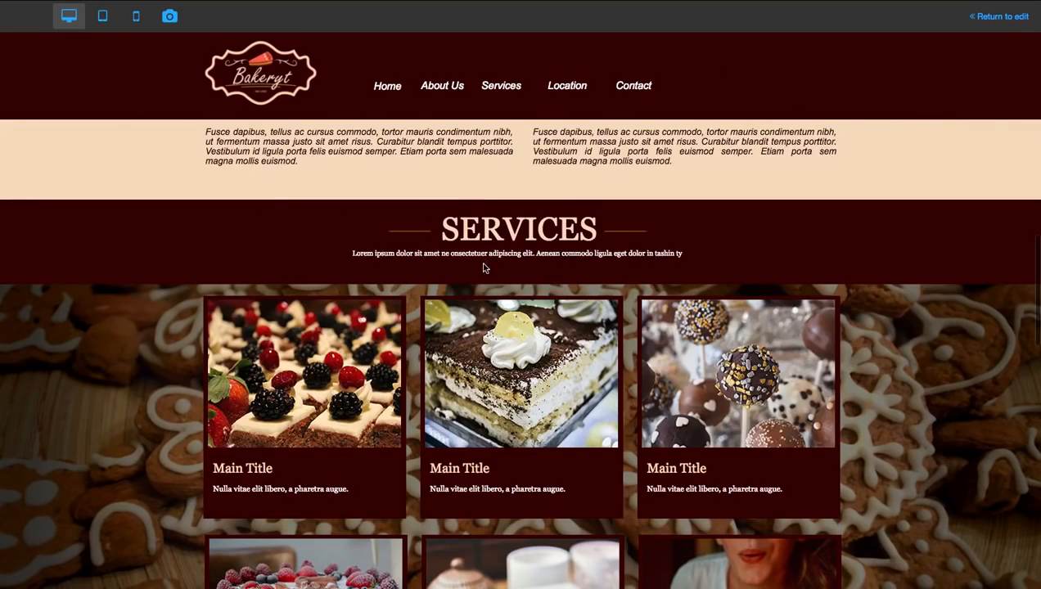
pyautogui.scroll(-2, 497, 336)
pyautogui.scroll(2, 496, 336)
pyautogui.scroll(-2, 496, 334)
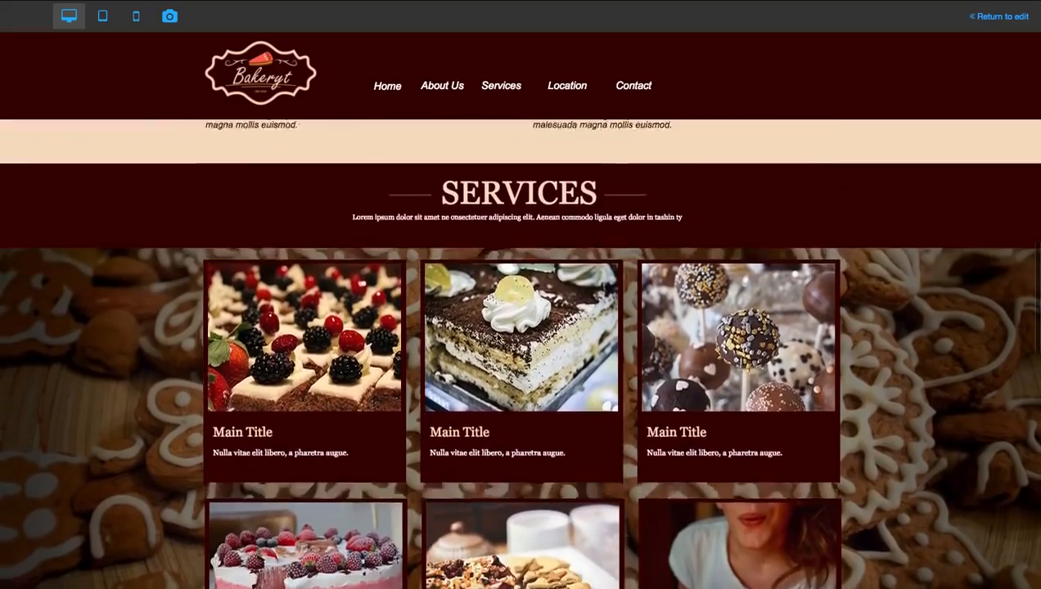
pyautogui.scroll(-1, 496, 336)
pyautogui.scroll(2, 497, 336)
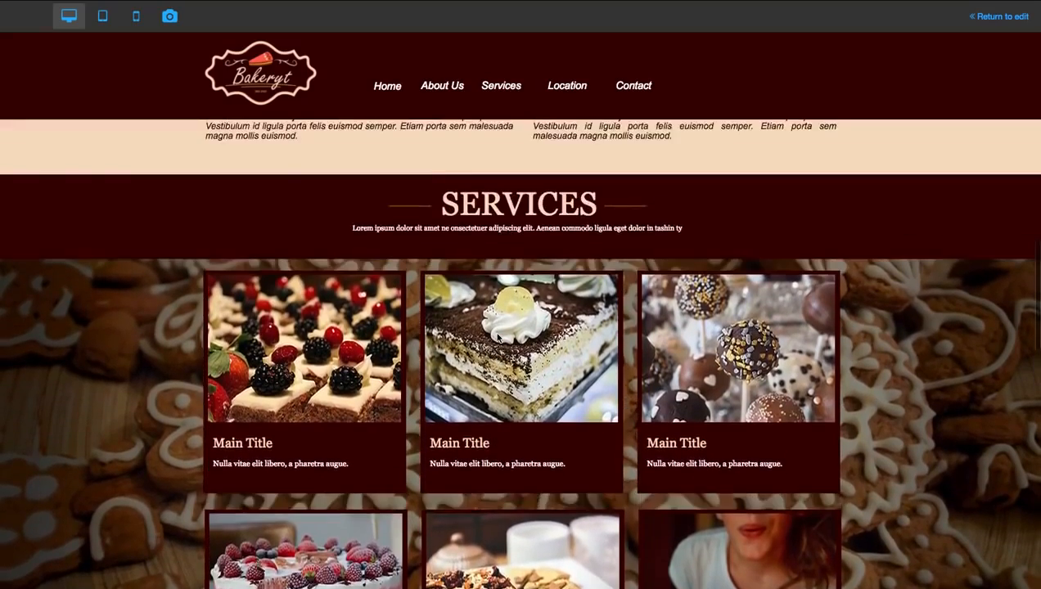
pyautogui.scroll(-1, 496, 337)
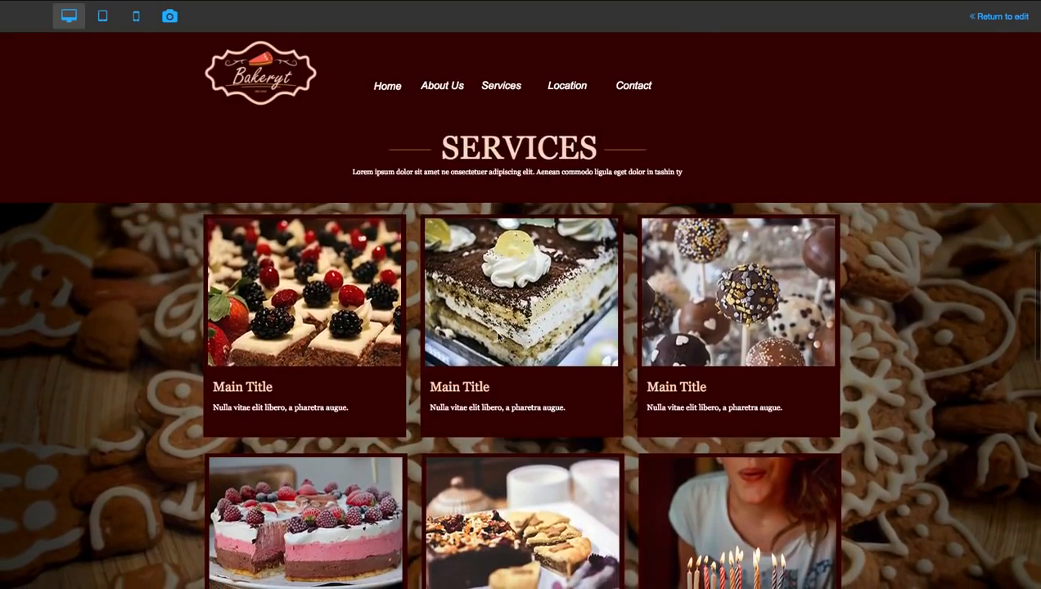
pyautogui.scroll(1, 497, 336)
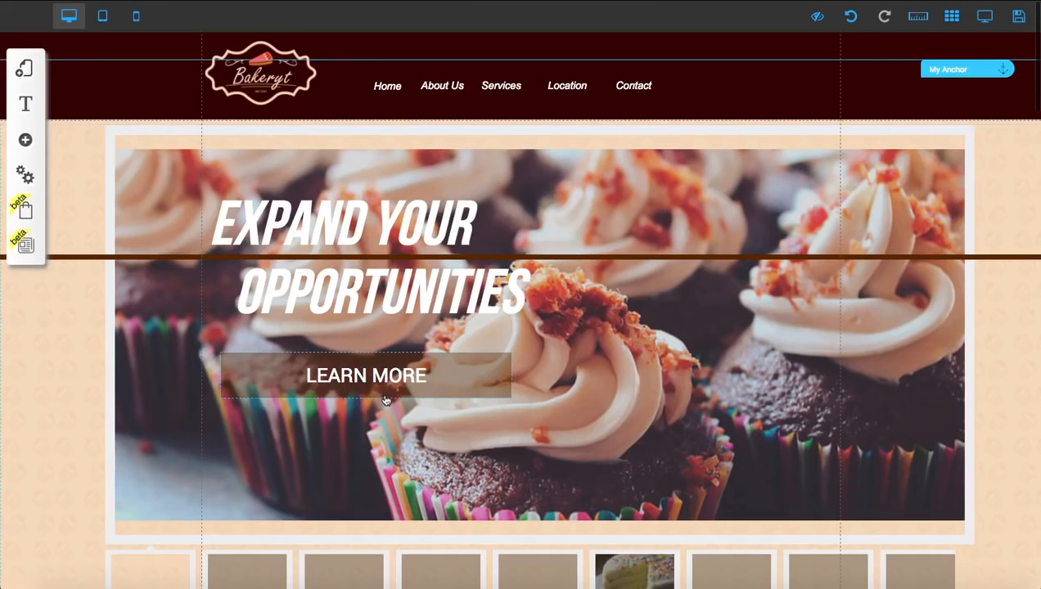
# Move the My Anchor marker above the Services section slightly lower, beside the closing About Us paragraphs, and check its position against the fixed header.
pyautogui.scroll(-12, 379, 316)
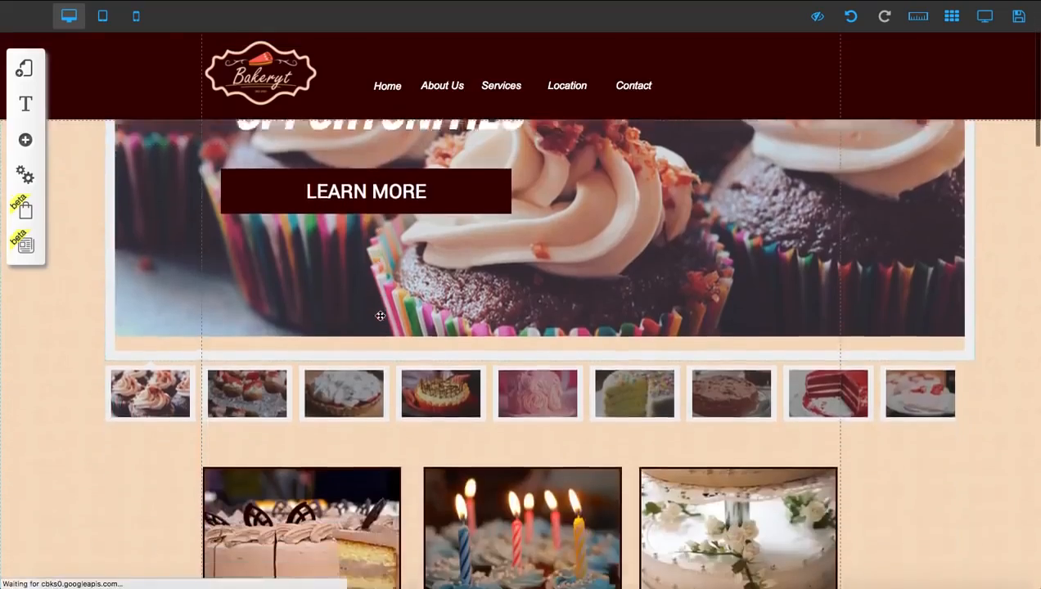
pyautogui.scroll(-4, 379, 316)
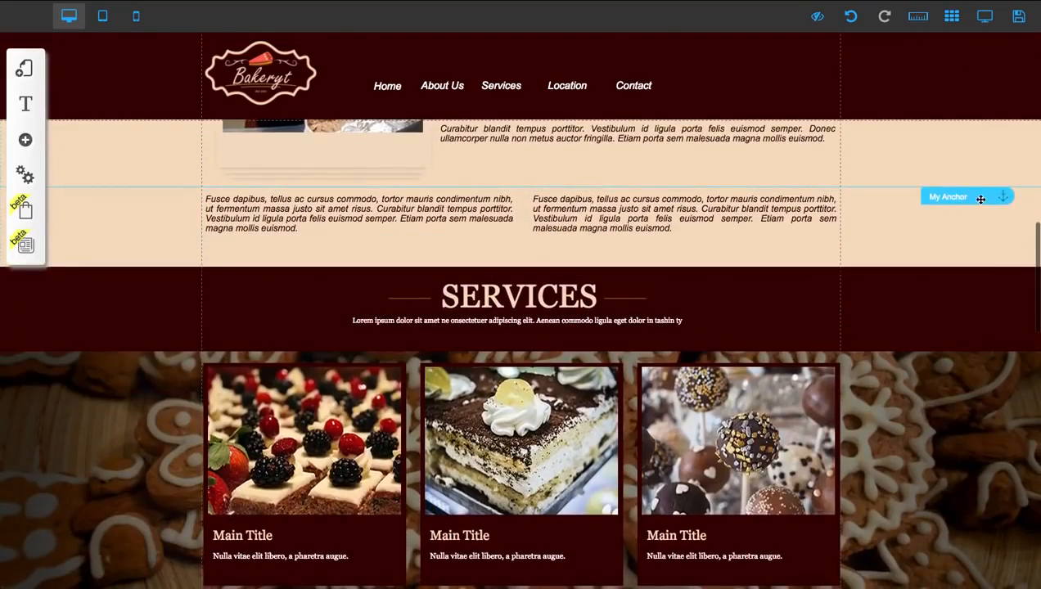
pyautogui.scroll(-1, 688, 318)
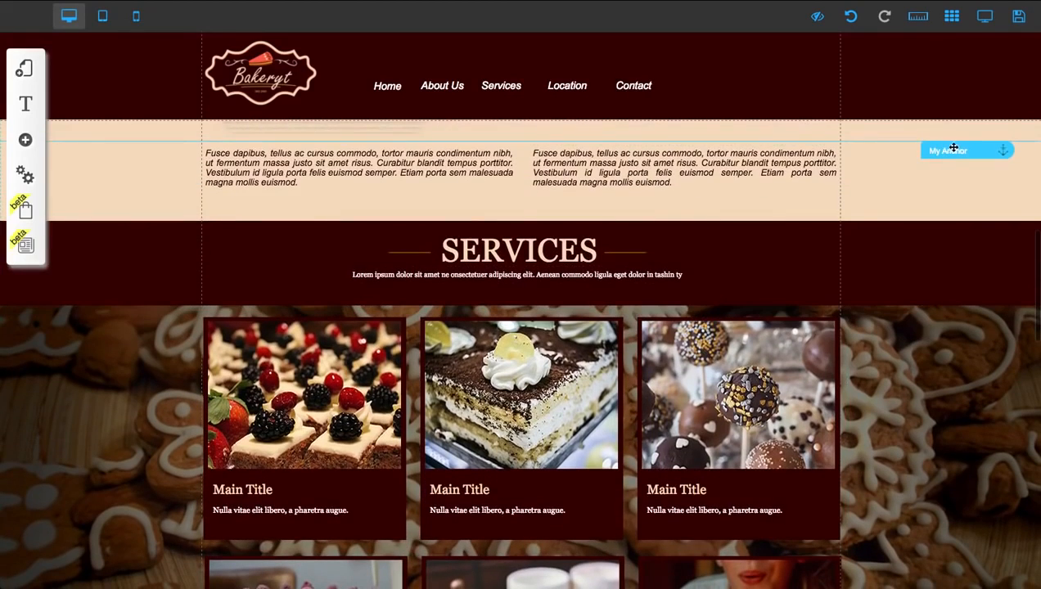
pyautogui.moveTo(954, 149)
pyautogui.mouseDown()
pyautogui.moveTo(943, 38)
pyautogui.moveTo(944, 183)
pyautogui.mouseUp()
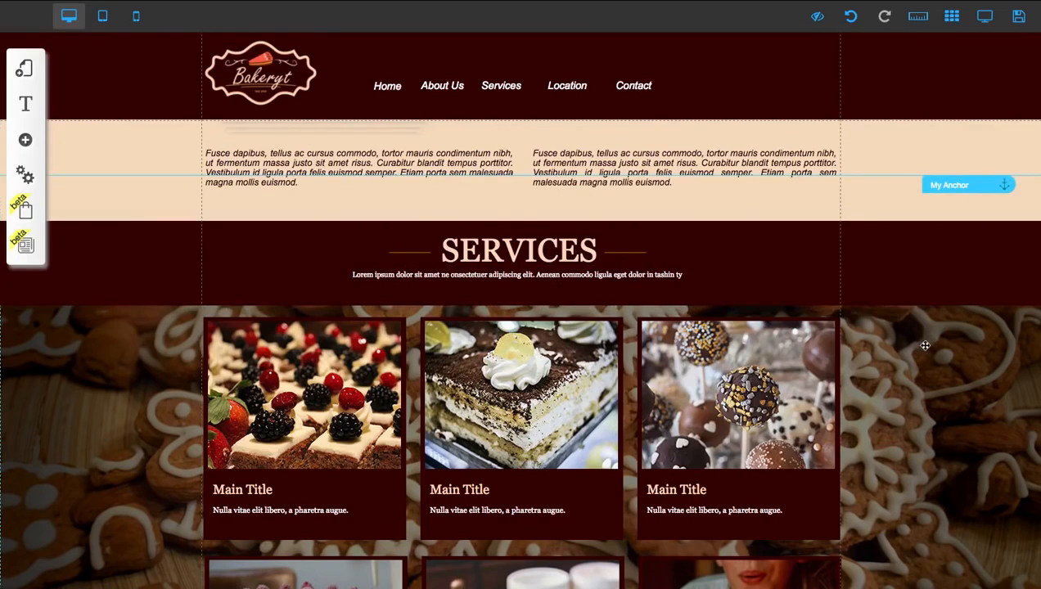
pyautogui.scroll(-3, 924, 346)
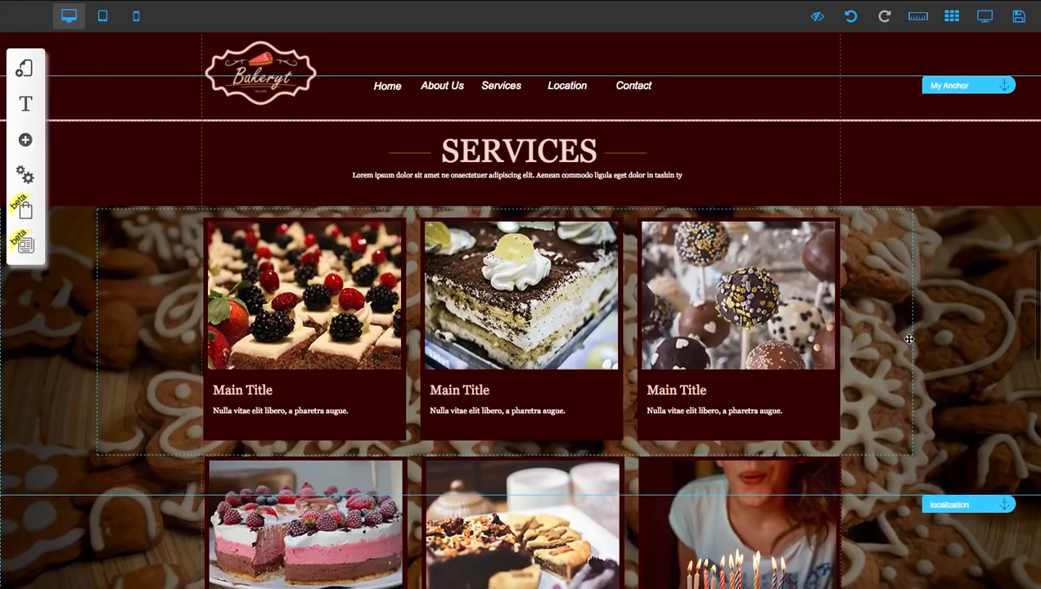
pyautogui.scroll(2, 908, 339)
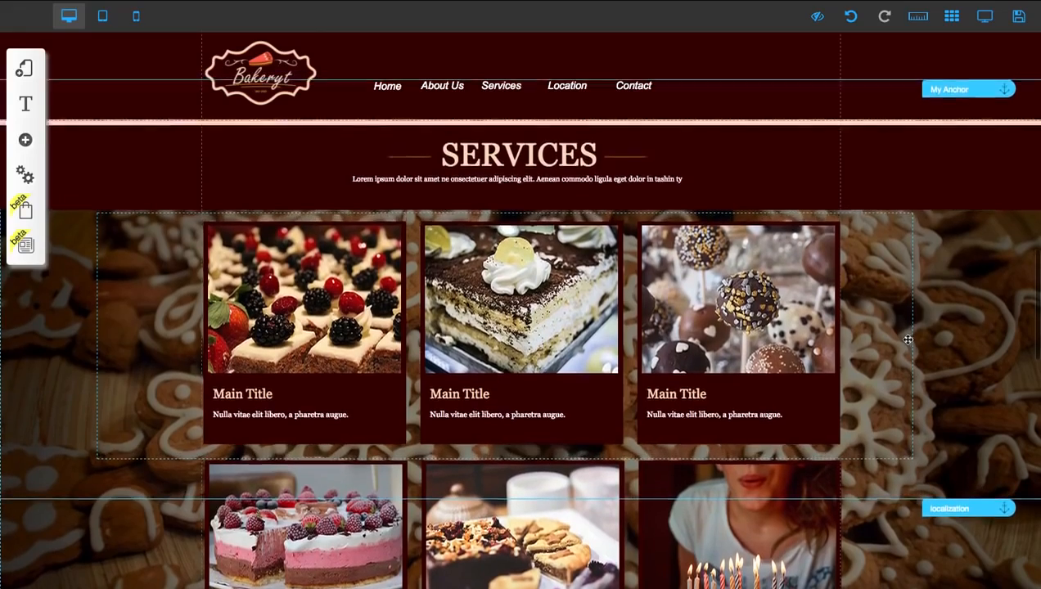
pyautogui.scroll(2, 742, 82)
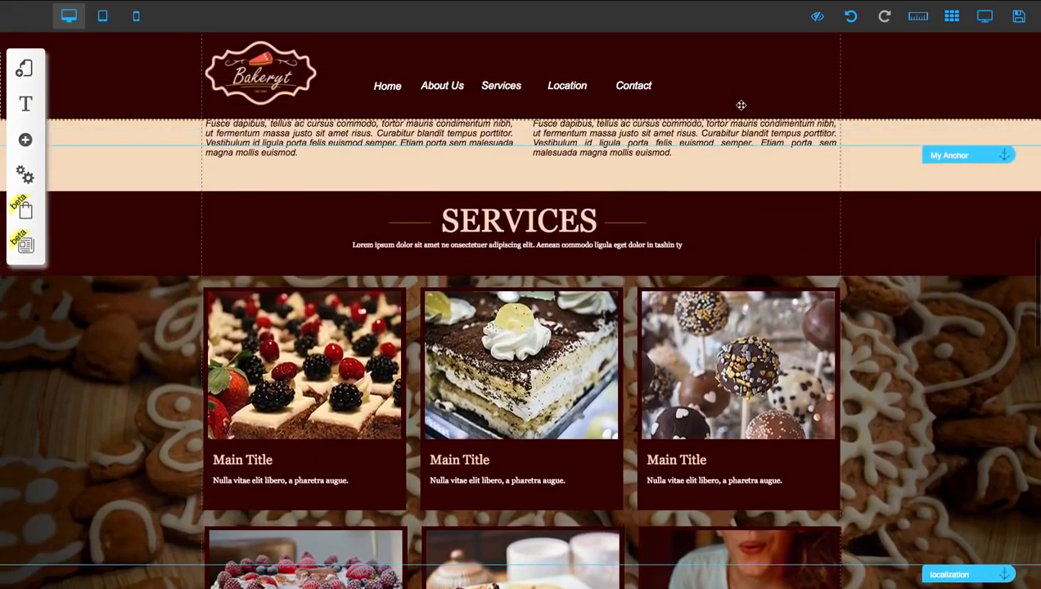
pyautogui.scroll(10, 741, 105)
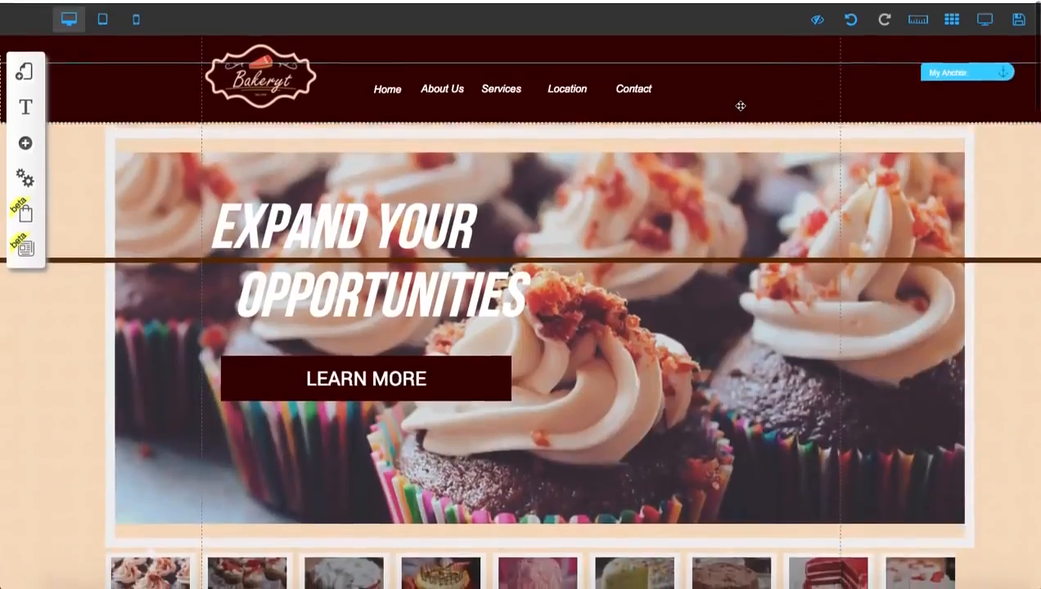
pyautogui.scroll(-10, 719, 217)
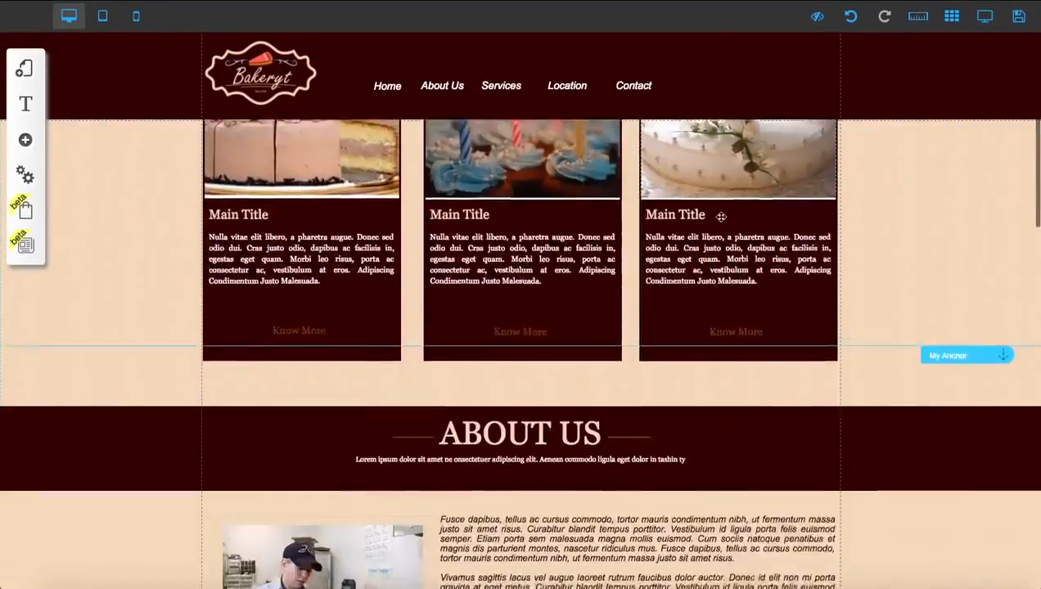
pyautogui.scroll(10, 718, 217)
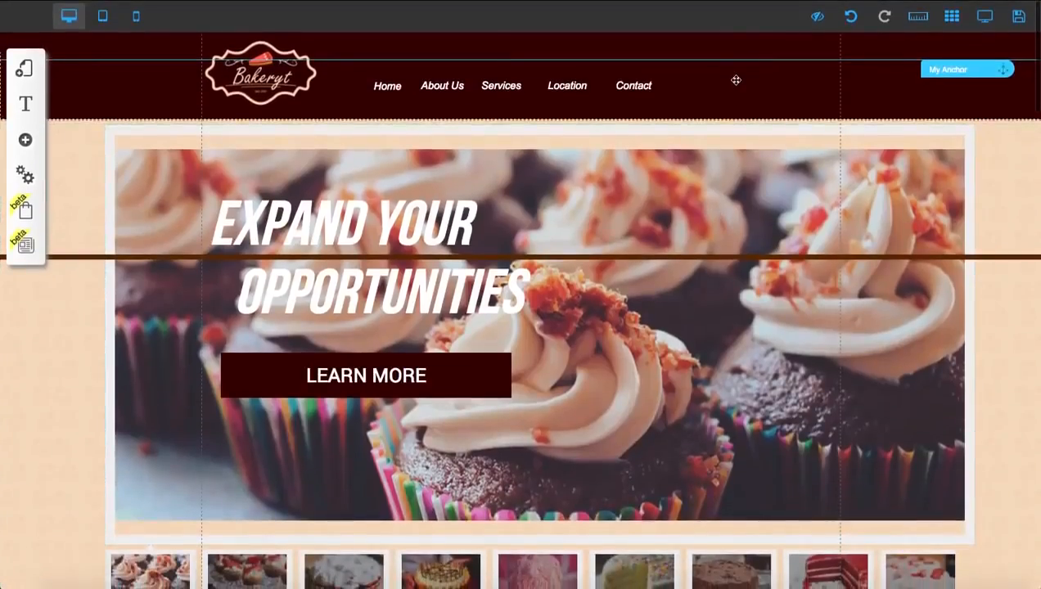
# Turn off the header's Fixed on page option, test how the page scrolls, and restore the option.
pyautogui.click(735, 80)
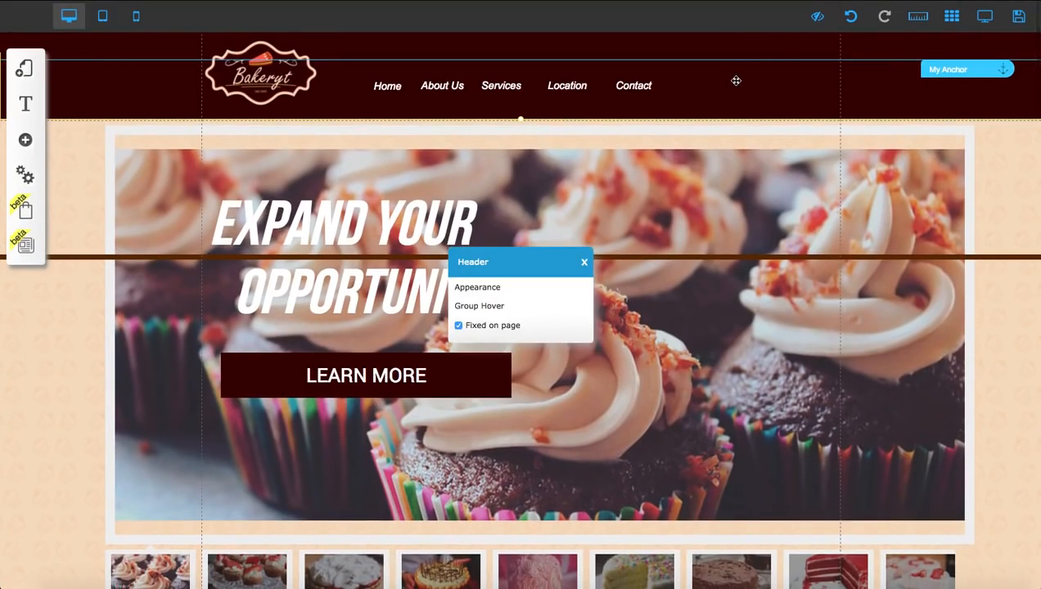
pyautogui.click(459, 325)
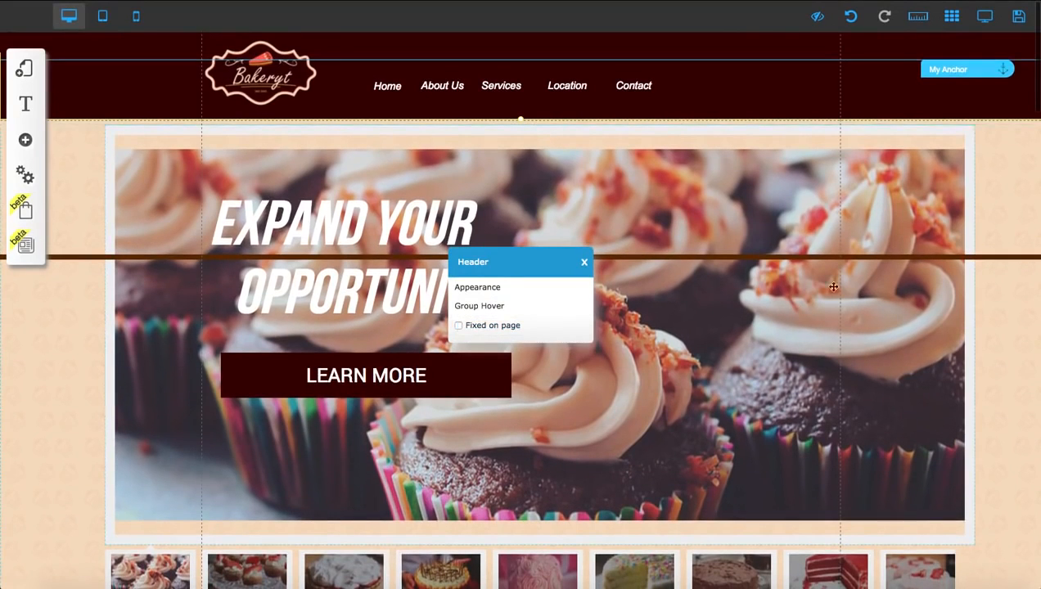
pyautogui.scroll(-8, 856, 293)
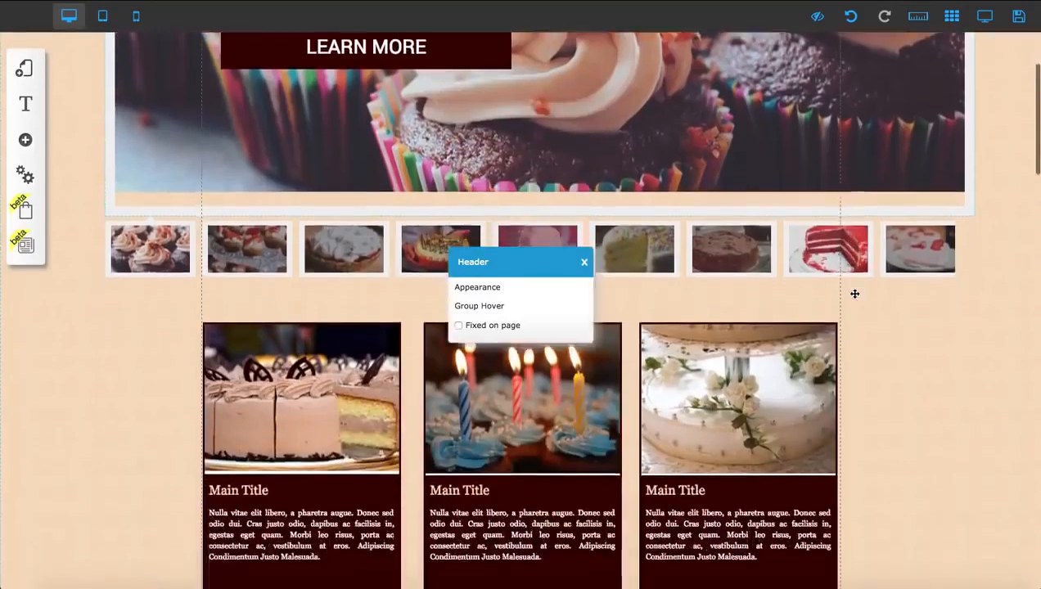
pyautogui.scroll(8, 856, 299)
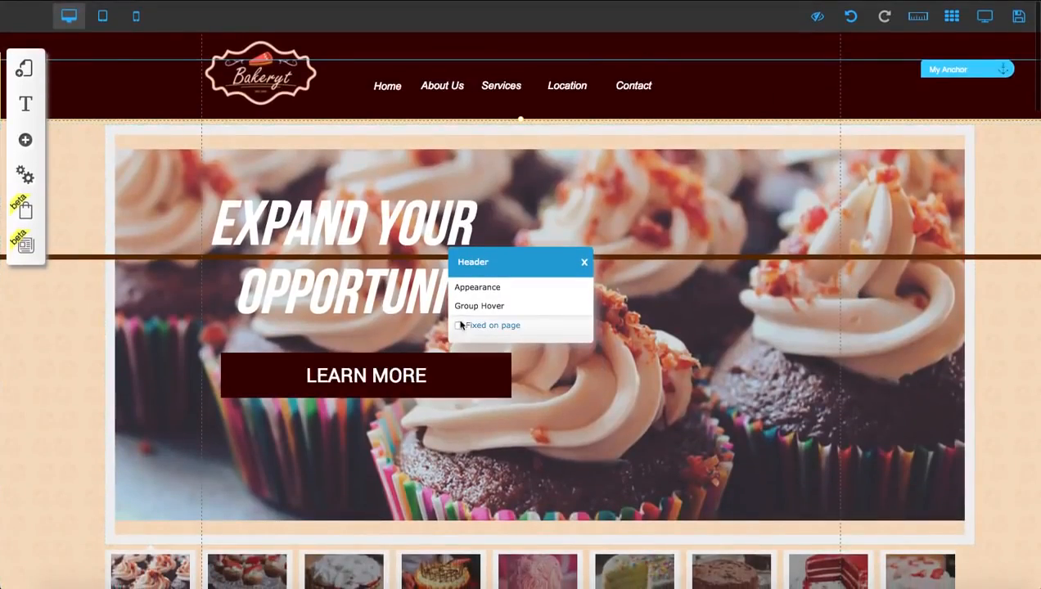
pyautogui.click(583, 263)
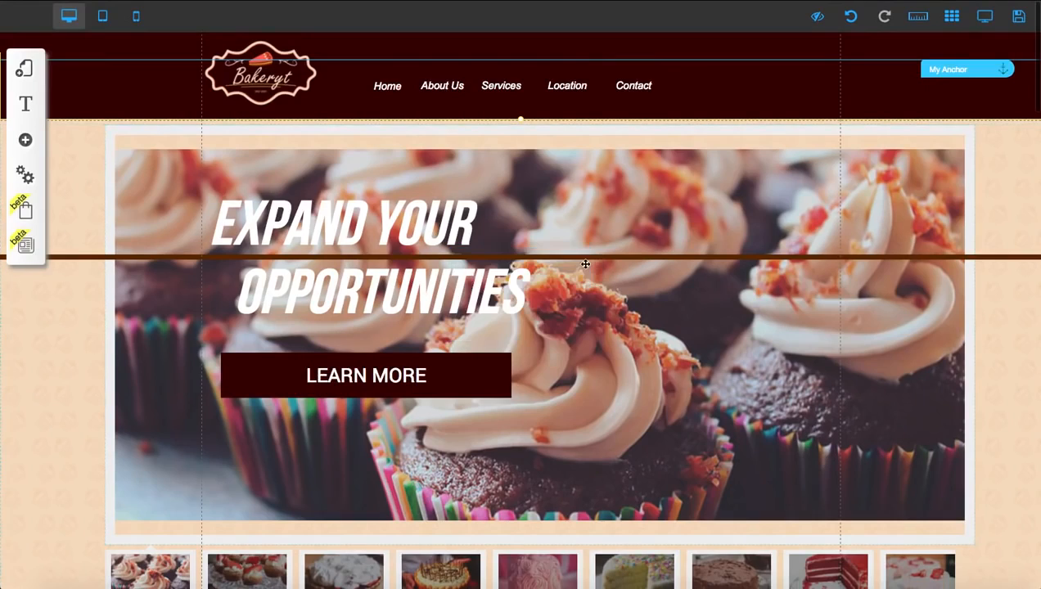
# Move the anchor above the Services section up beside the end of the main About Us text.
pyautogui.scroll(-3, 599, 328)
pyautogui.scroll(-6, 599, 327)
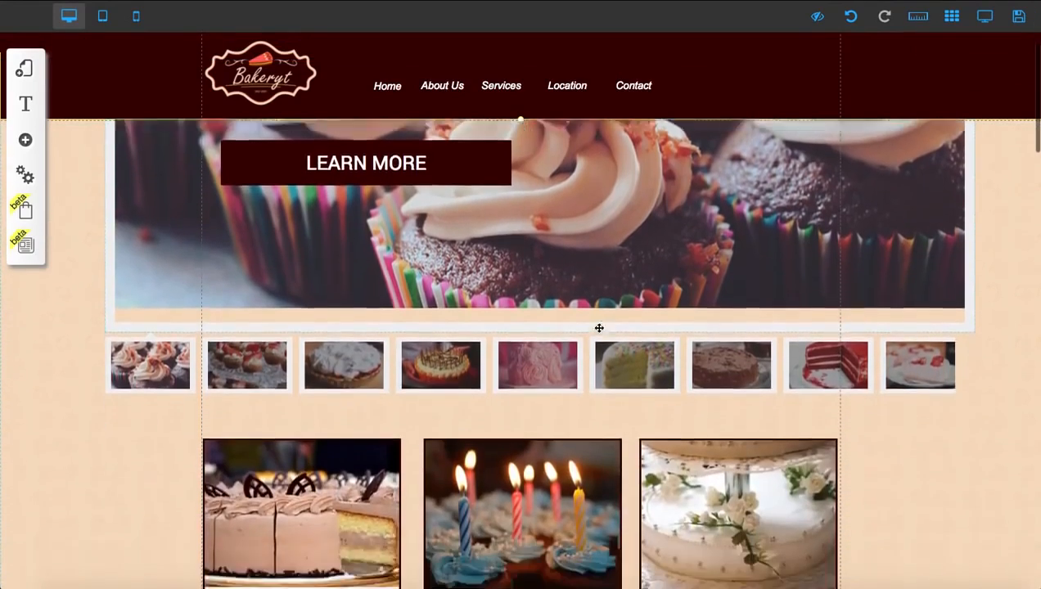
pyautogui.scroll(-10, 599, 326)
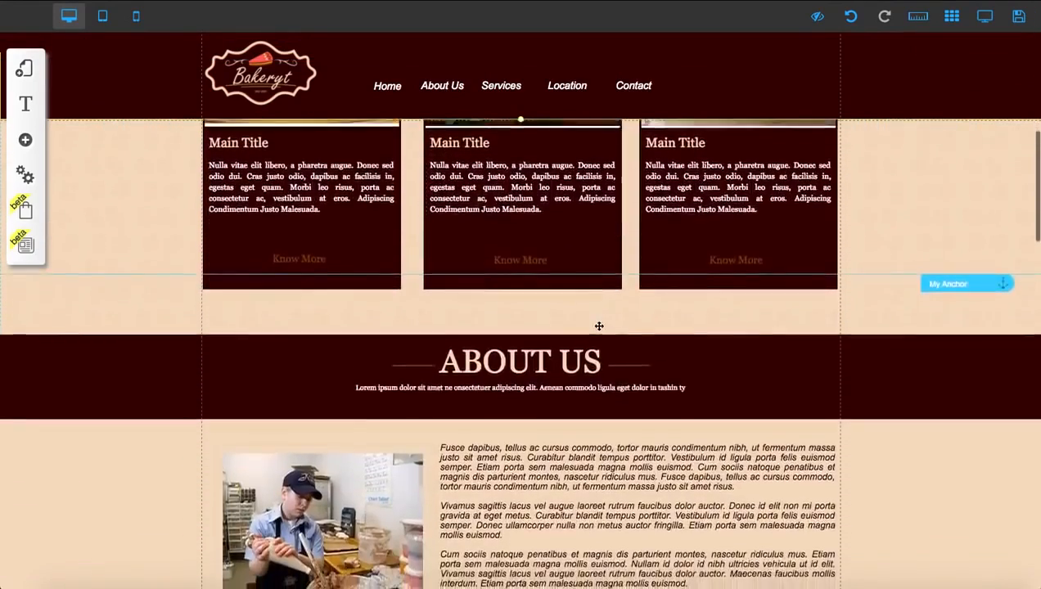
pyautogui.scroll(4, 602, 326)
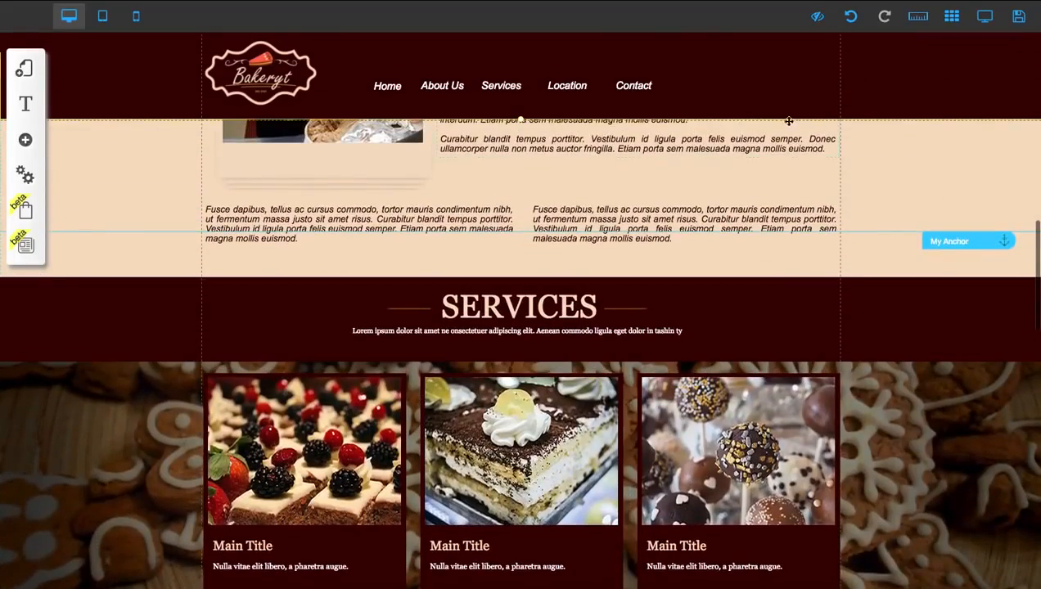
pyautogui.moveTo(956, 245); pyautogui.dragTo(944, 136)
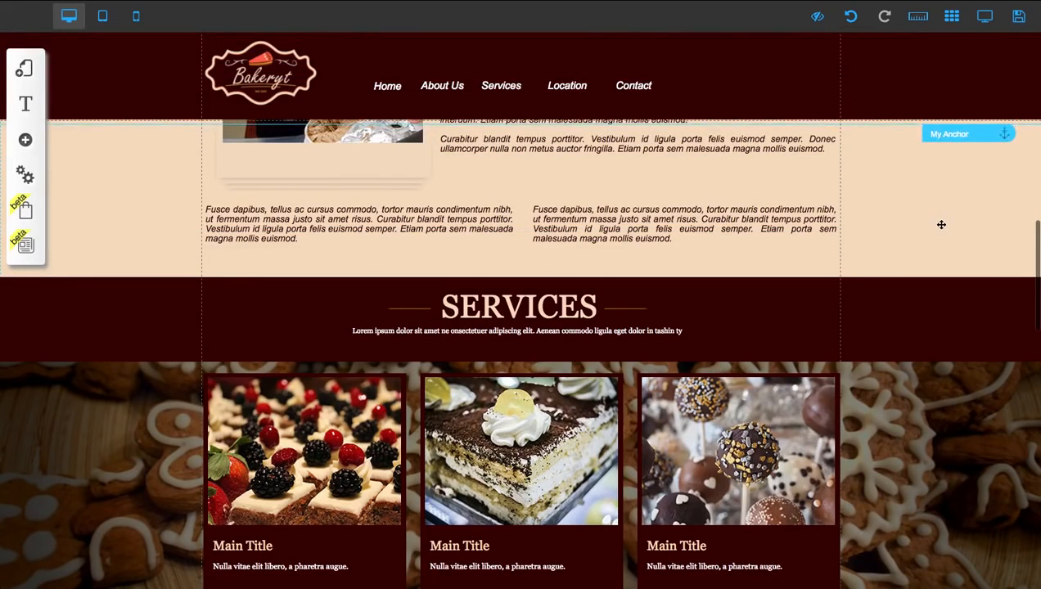
# Reposition My Anchor so its line sits exactly on the top edge of the Services section.
pyautogui.scroll(-2, 940, 225)
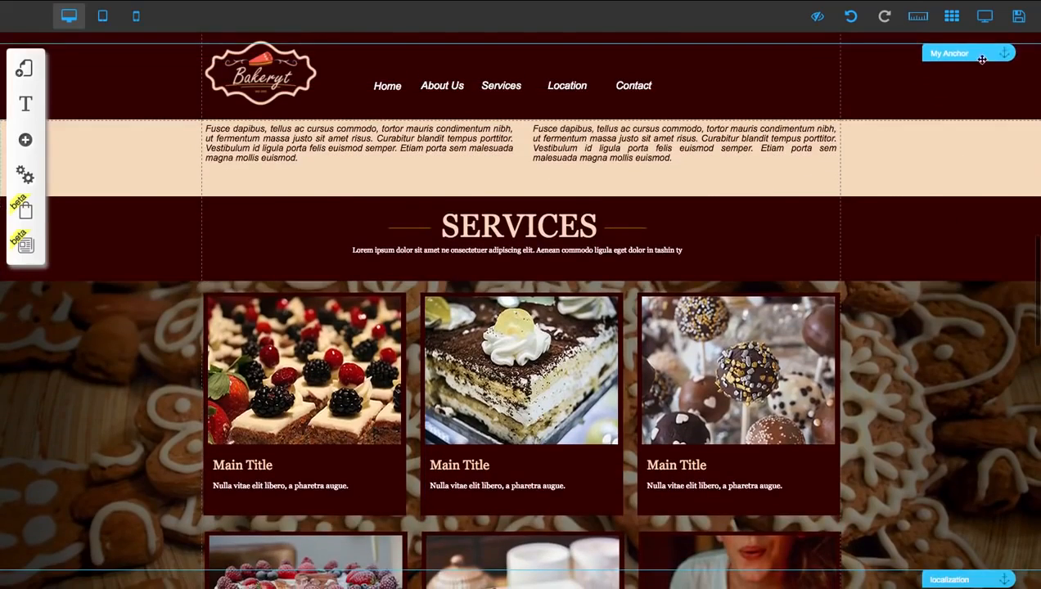
pyautogui.moveTo(973, 54); pyautogui.dragTo(965, 190)
pyautogui.scroll(-1, 962, 286)
pyautogui.scroll(-1, 962, 286)
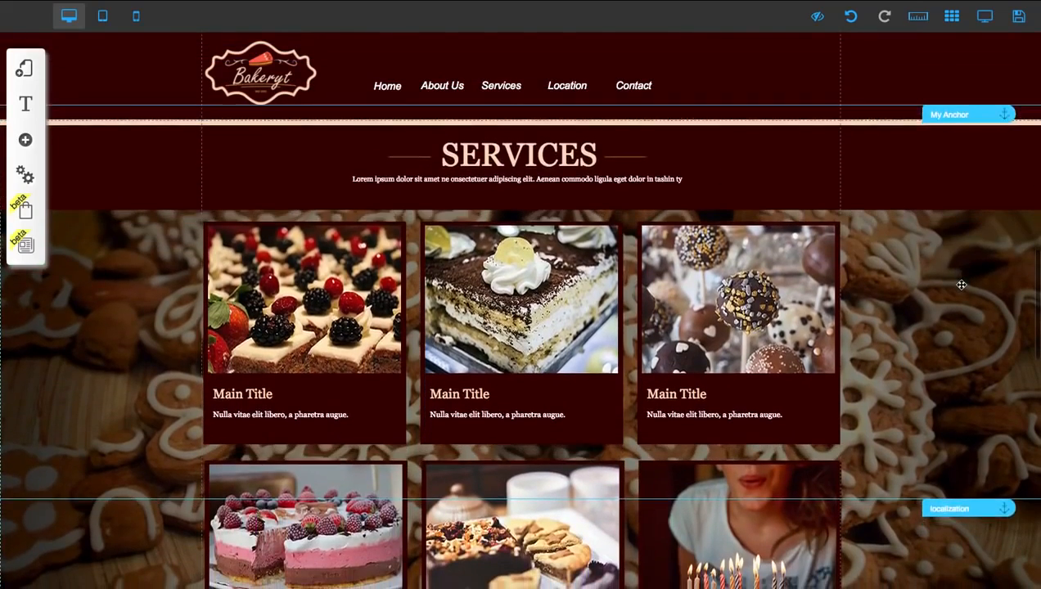
pyautogui.scroll(1, 961, 280)
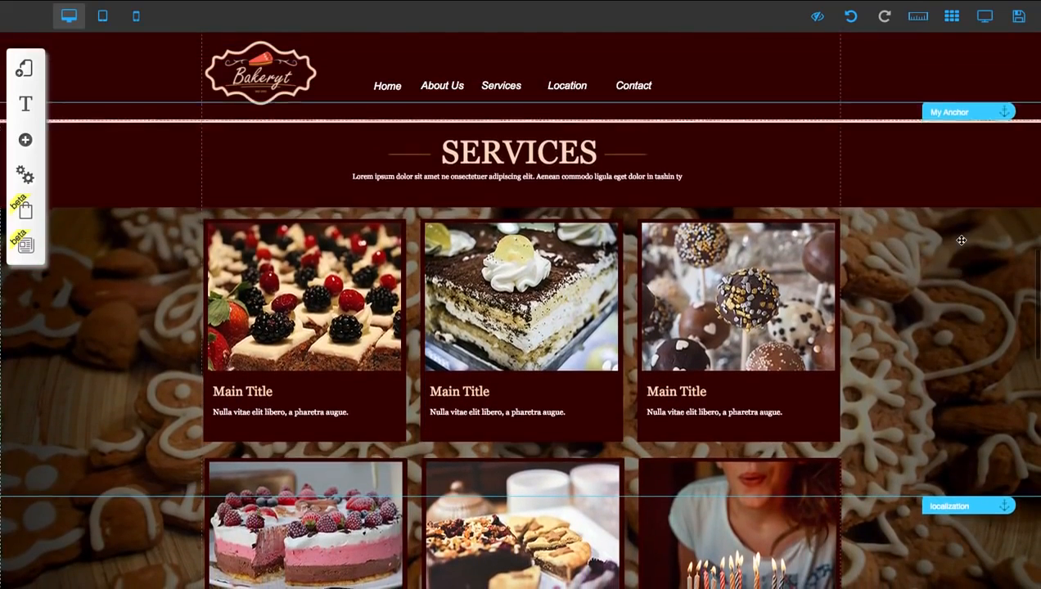
pyautogui.scroll(-1, 960, 240)
pyautogui.scroll(1, 960, 240)
pyautogui.scroll(-1, 960, 241)
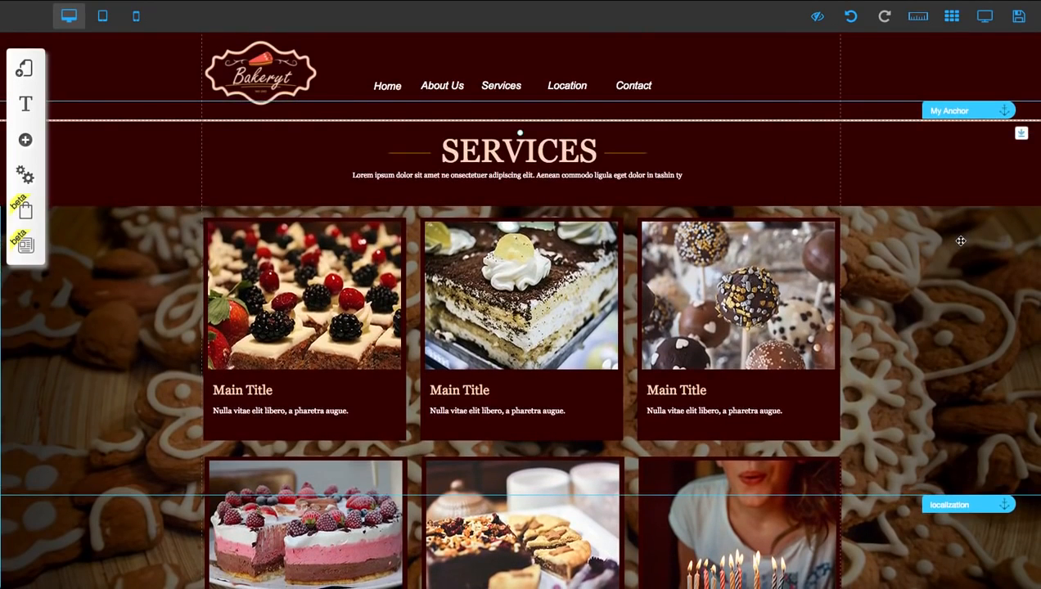
pyautogui.scroll(-1, 958, 243)
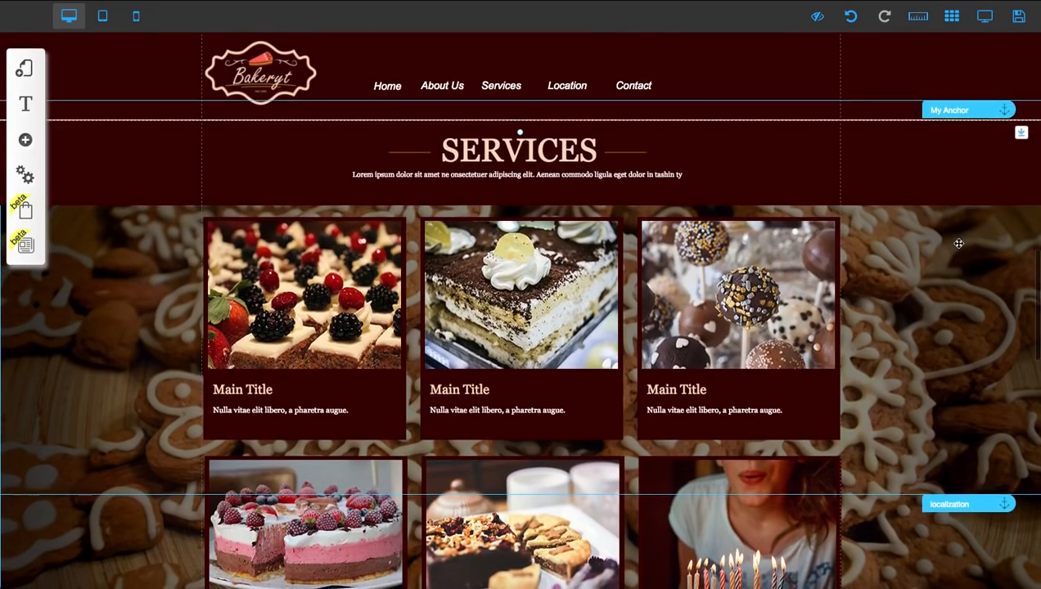
pyautogui.moveTo(953, 107); pyautogui.dragTo(952, 129)
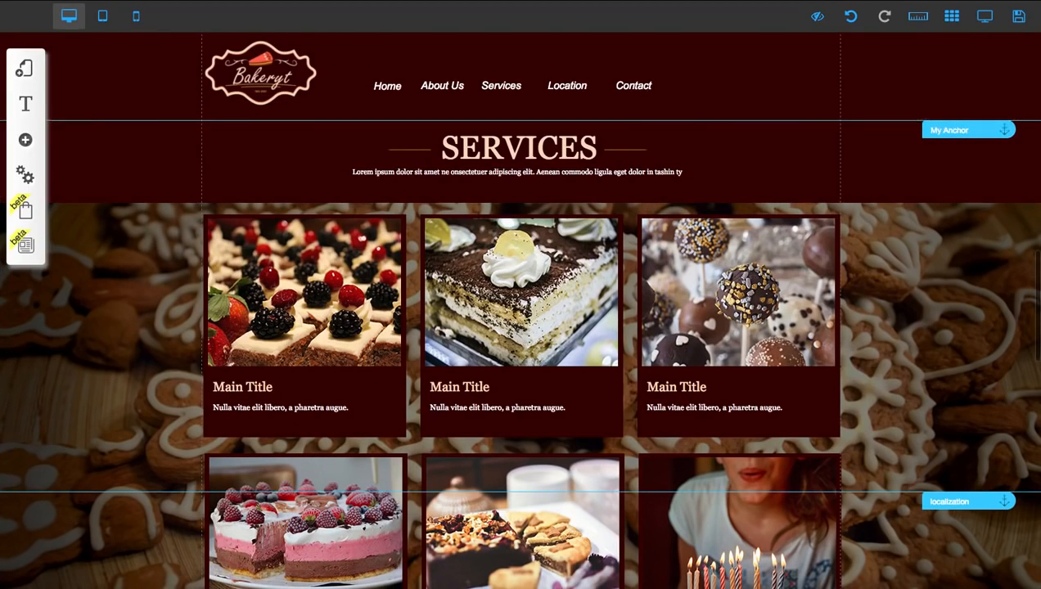
# Rename the anchor at the top of the Services section to LEARN MORE.
pyautogui.scroll(10, 964, 38)
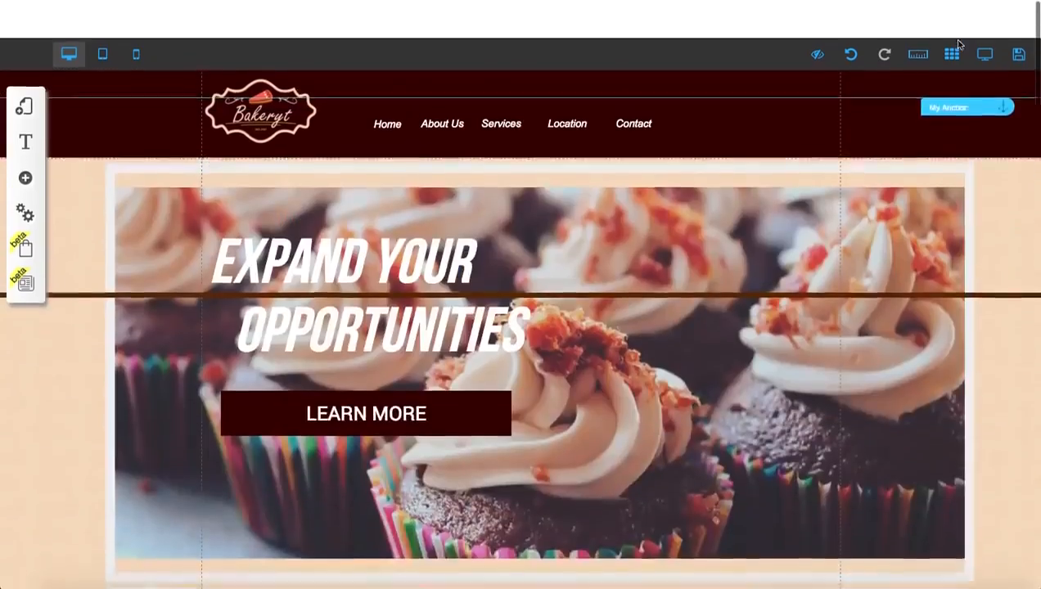
pyautogui.scroll(-10, 931, 156)
pyautogui.scroll(3, 962, 383)
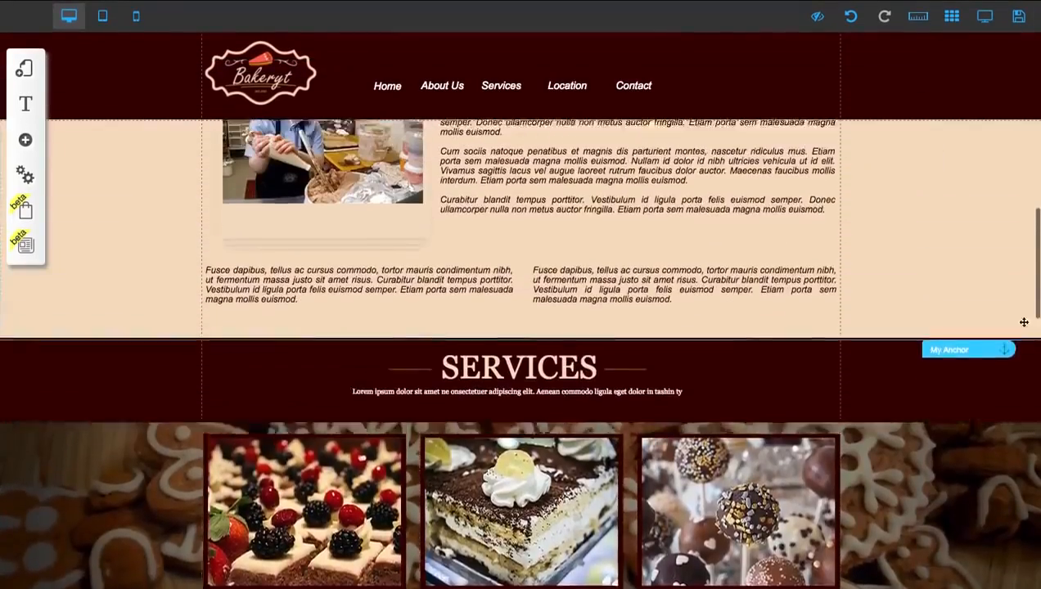
pyautogui.scroll(-1, 962, 384)
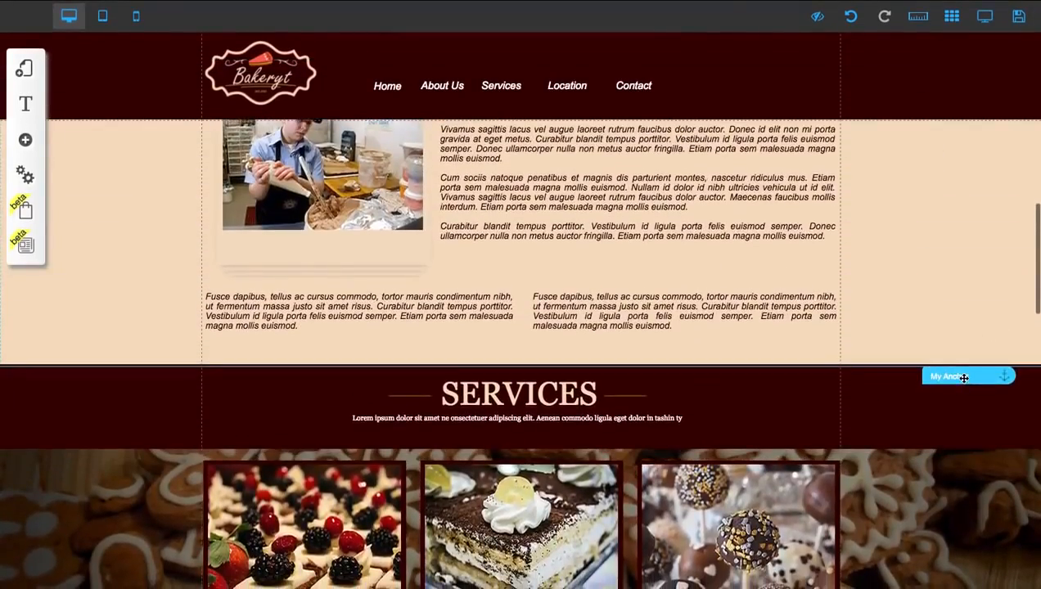
pyautogui.moveTo(964, 378); pyautogui.dragTo(964, 377)
pyautogui.click(961, 373)
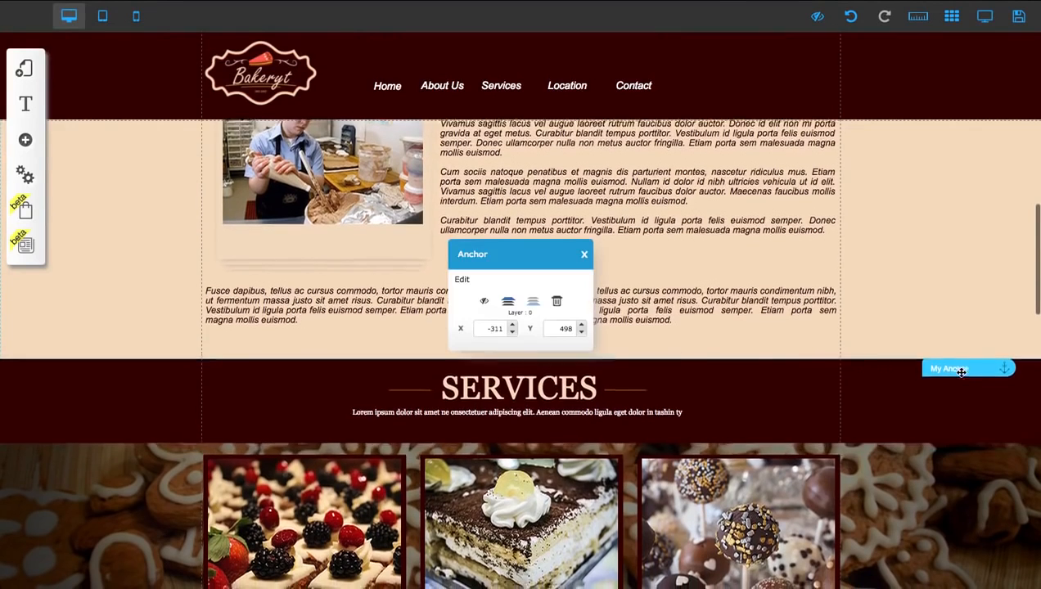
pyautogui.scroll(-3, 386, 246)
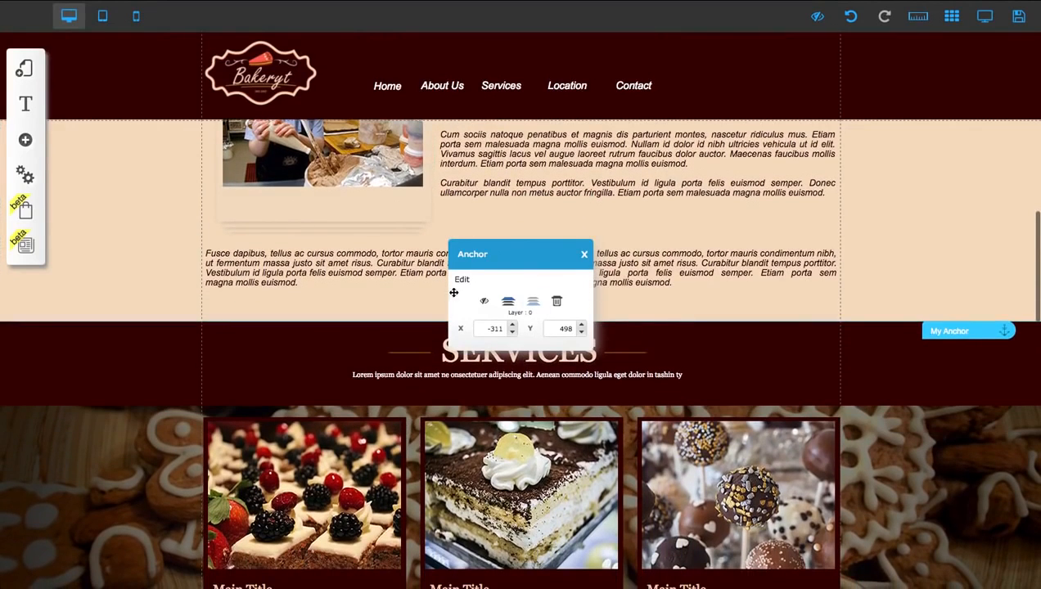
pyautogui.click(463, 280)
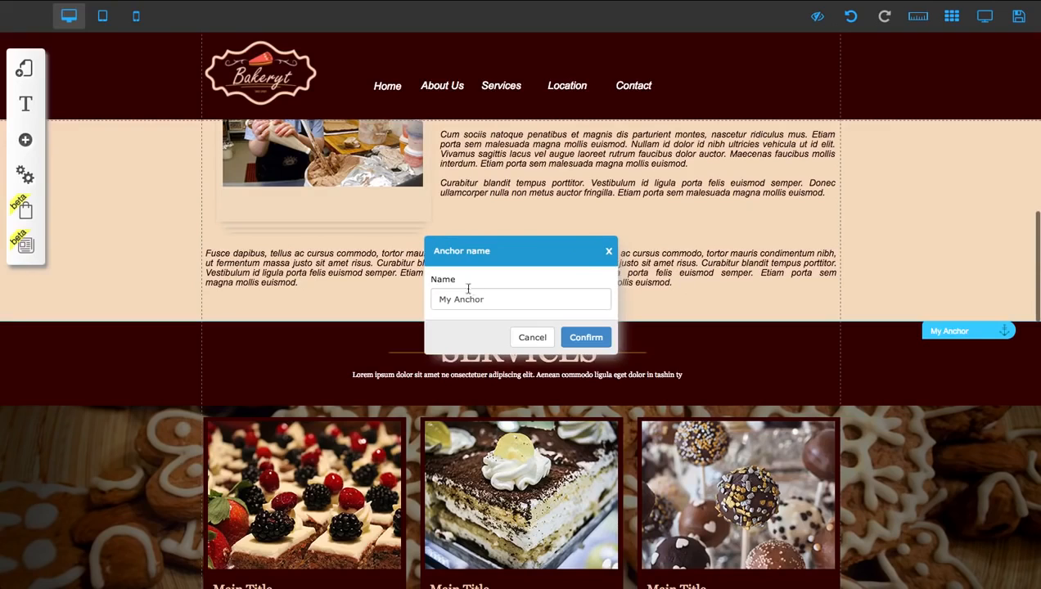
pyautogui.doubleClick(482, 300)
pyautogui.write('LEARN MORE')
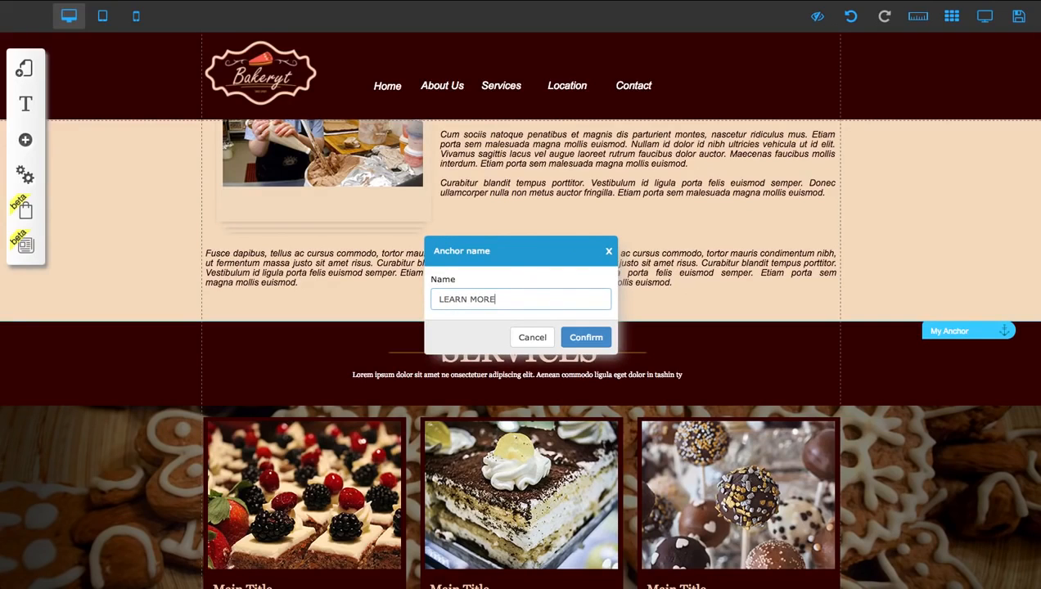
pyautogui.click(589, 338)
# Preview the page and follow the LEARN MORE button to test the repositioned anchor.
pyautogui.scroll(-5, 876, 48)
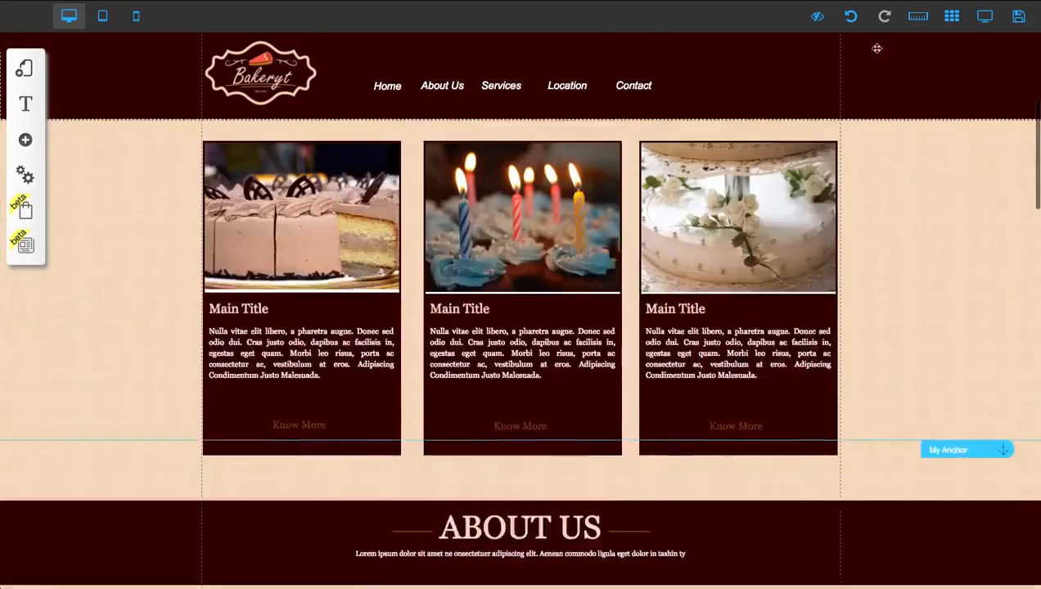
pyautogui.scroll(2, 876, 49)
pyautogui.click(980, 27)
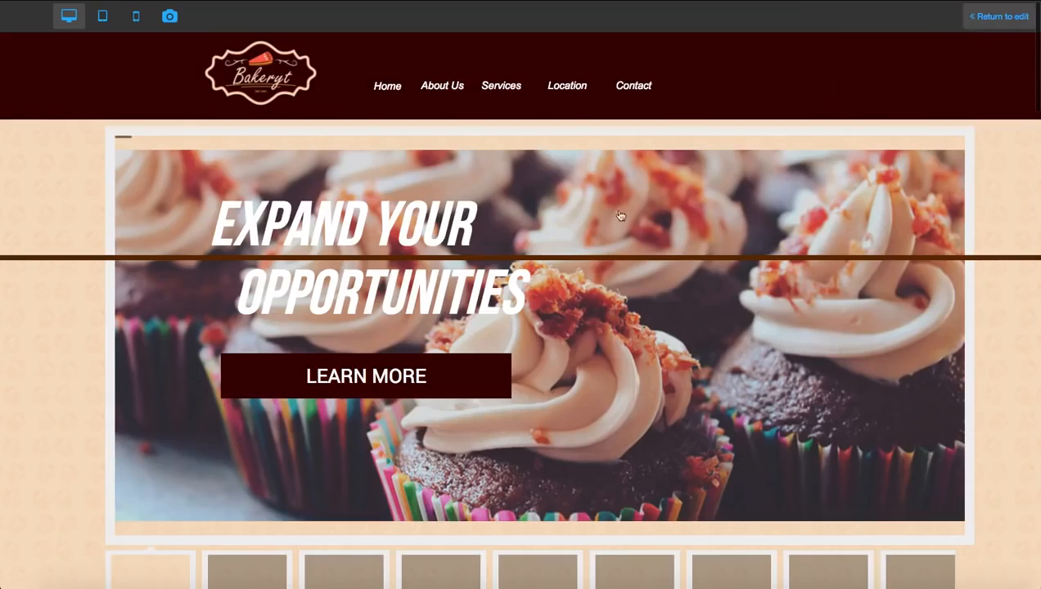
pyautogui.click(446, 376)
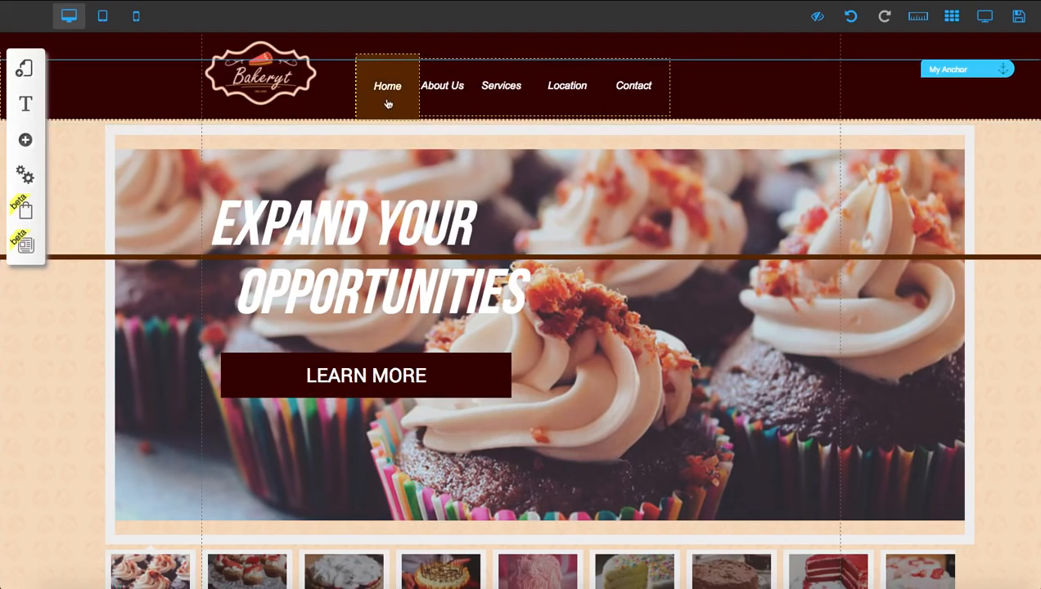
# Move the anchor in the header area down to the header's lower edge above the banner and rename it HOME.
pyautogui.scroll(-2, 902, 99)
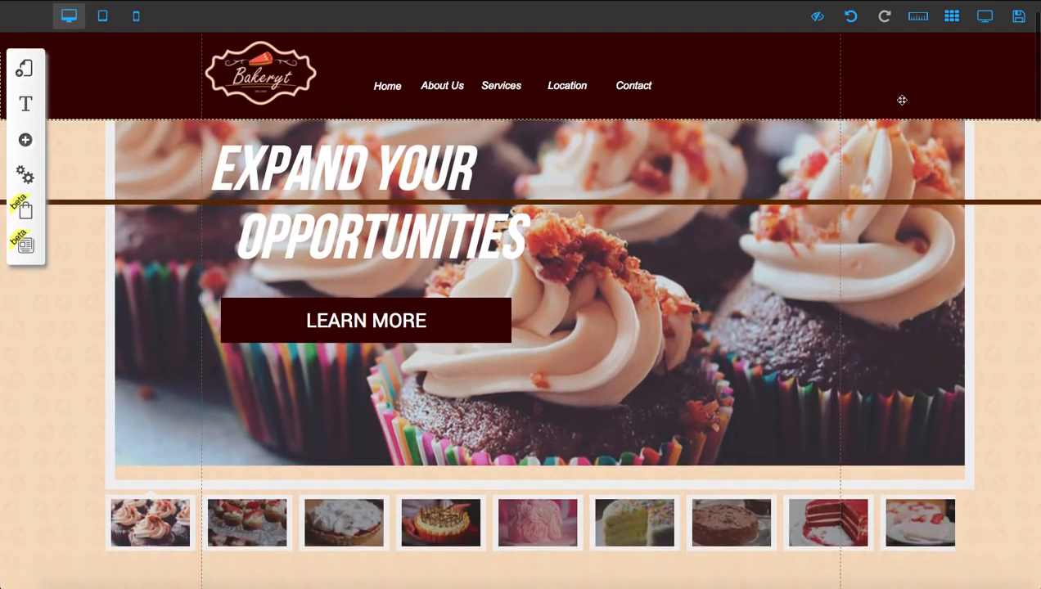
pyautogui.scroll(2, 902, 99)
pyautogui.moveTo(953, 72); pyautogui.dragTo(955, 133)
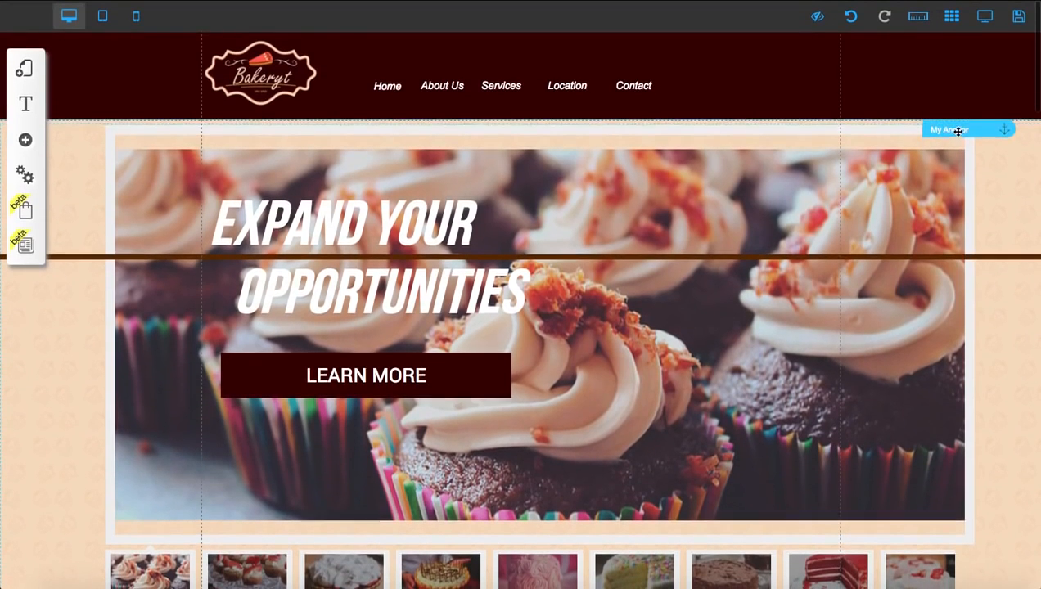
pyautogui.click(957, 131)
pyautogui.click(500, 285)
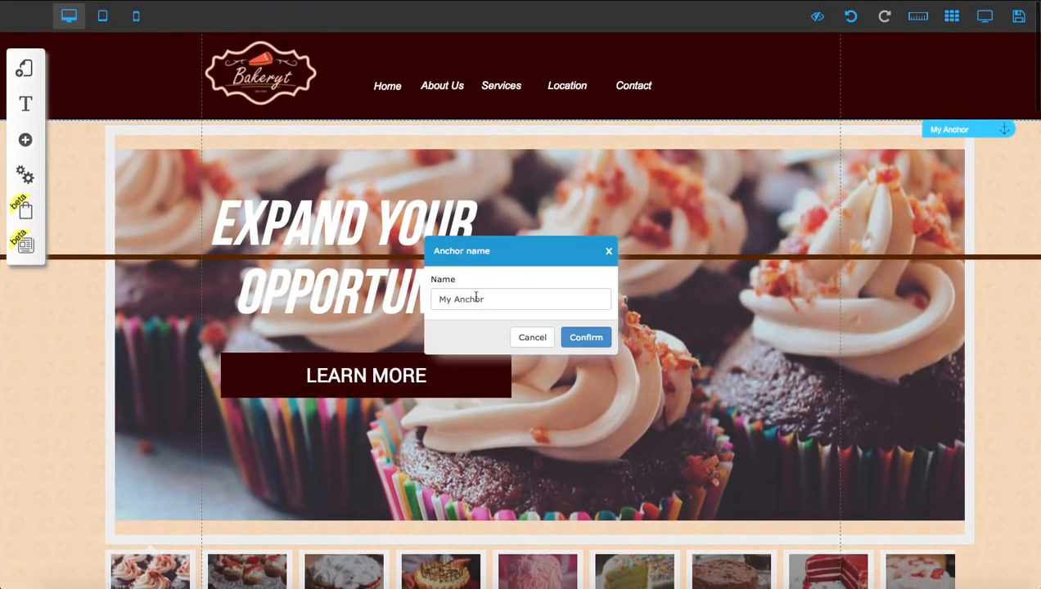
pyautogui.click(475, 298)
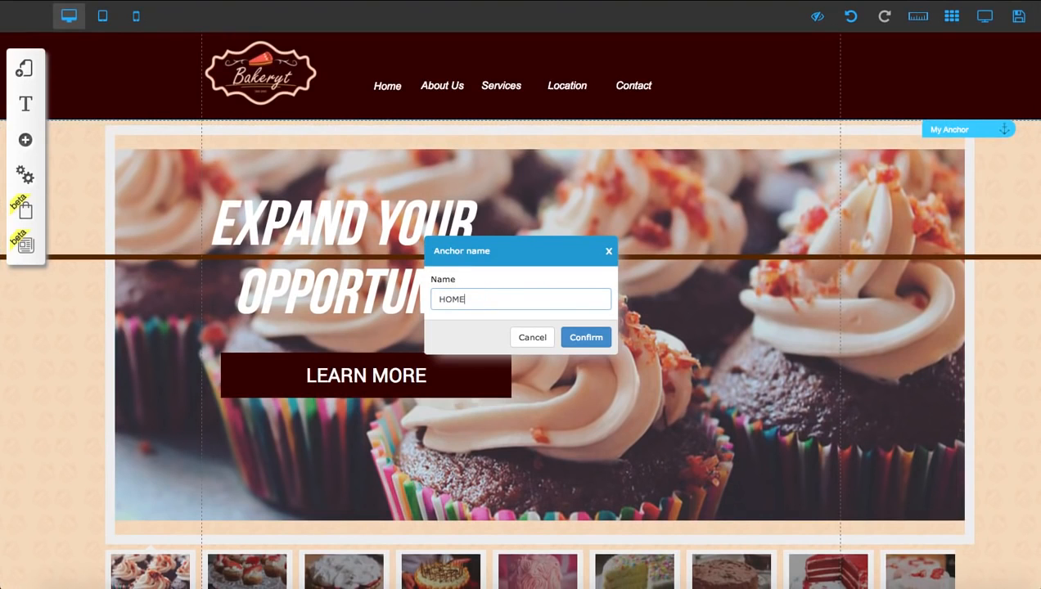
pyautogui.write('HOME')
pyautogui.click(576, 337)
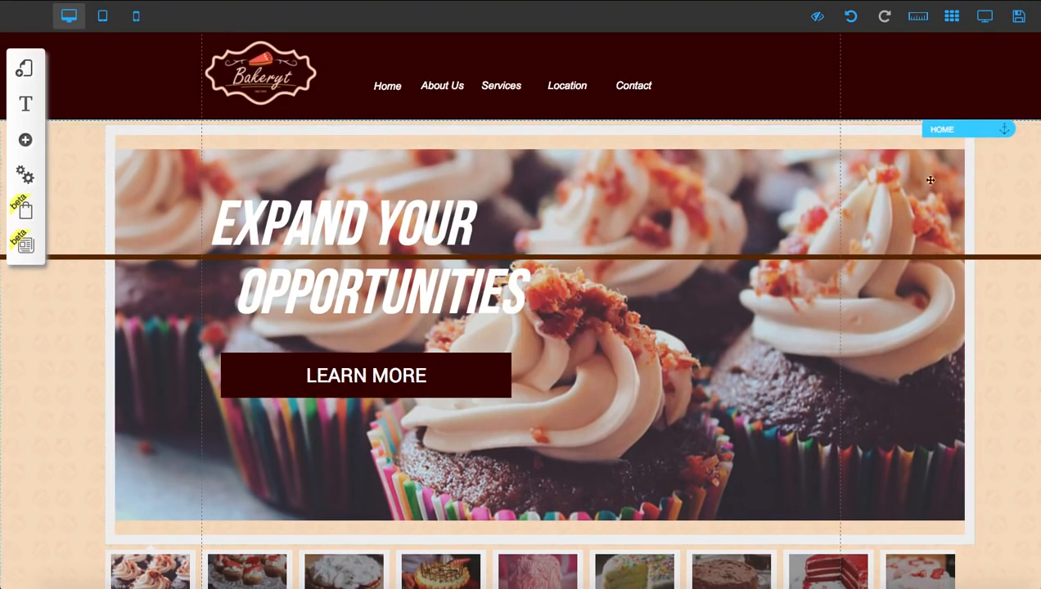
# Align the anchor above the About Us section with that section's top edge and rename it ABOUT US.
pyautogui.scroll(-8, 773, 235)
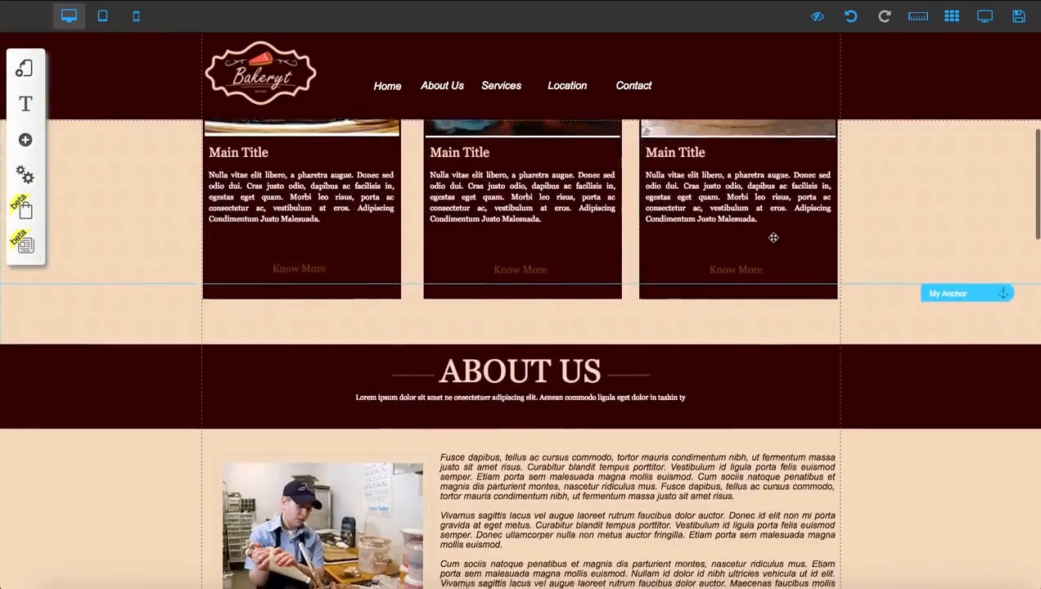
pyautogui.scroll(-2, 773, 237)
pyautogui.moveTo(954, 174); pyautogui.dragTo(958, 235)
pyautogui.scroll(-3, 951, 253)
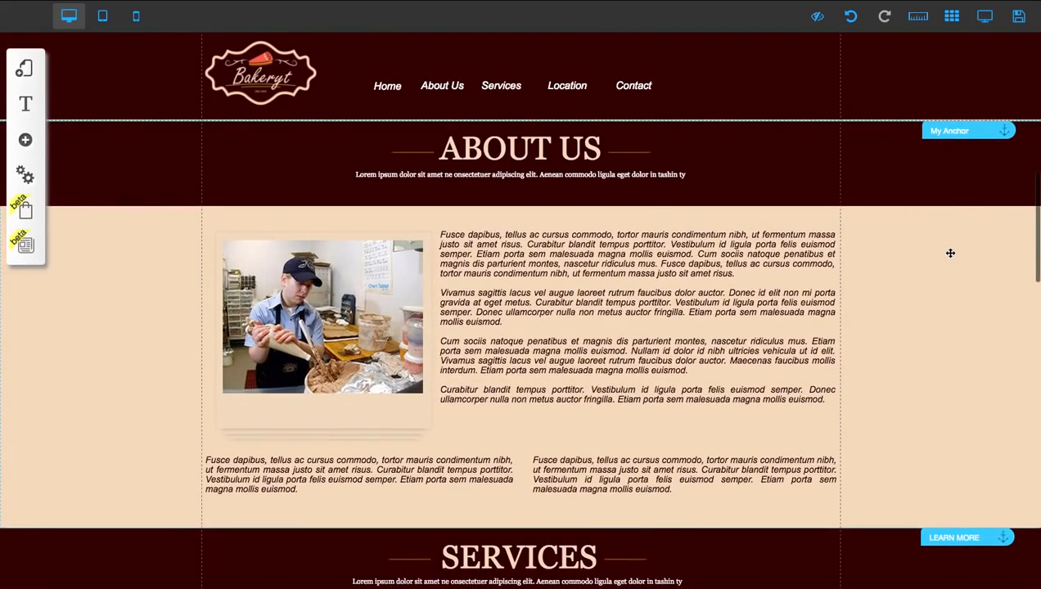
pyautogui.click(945, 131)
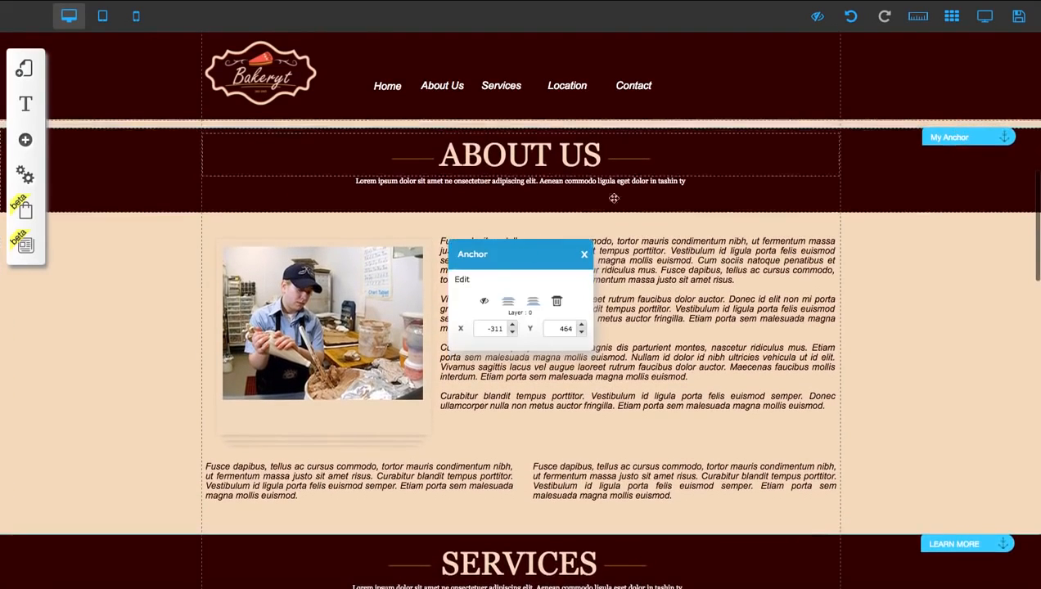
pyautogui.click(462, 280)
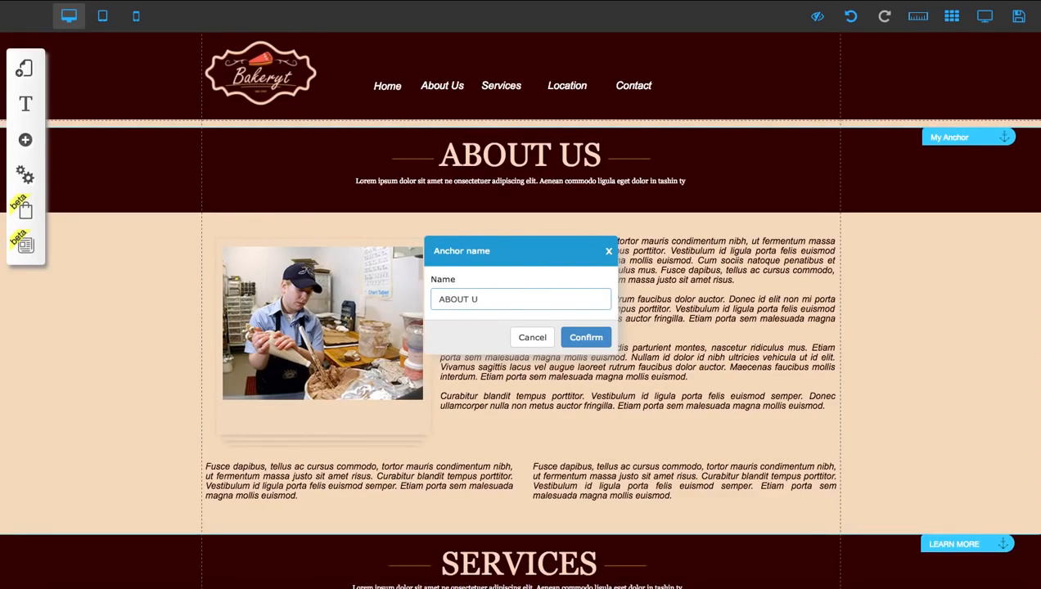
pyautogui.click(585, 338)
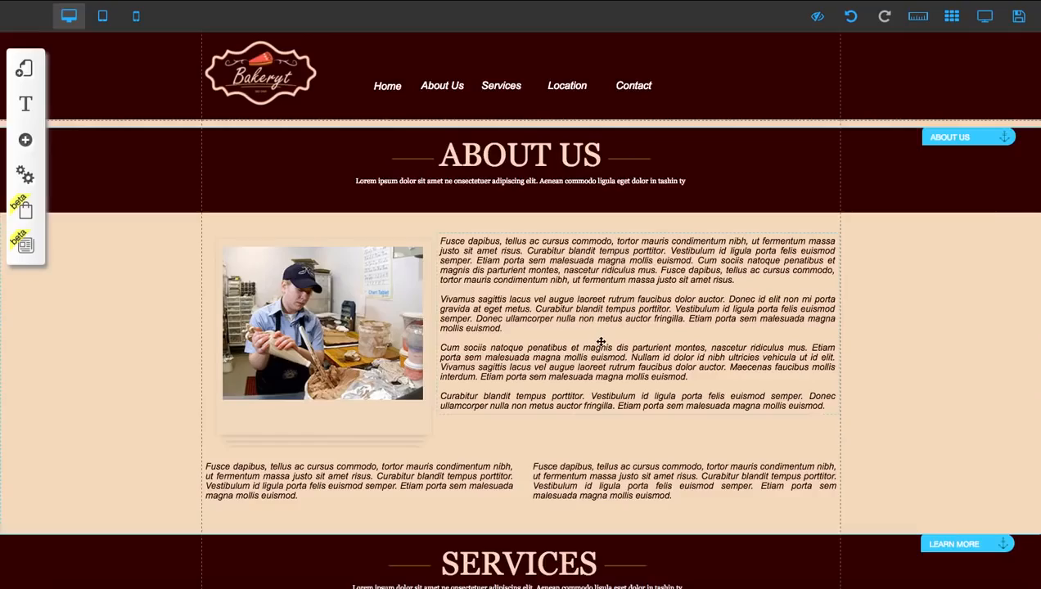
# Move the localization anchor down so its line sits on the top edge of the map.
pyautogui.scroll(-5, 600, 342)
pyautogui.scroll(-8, 601, 344)
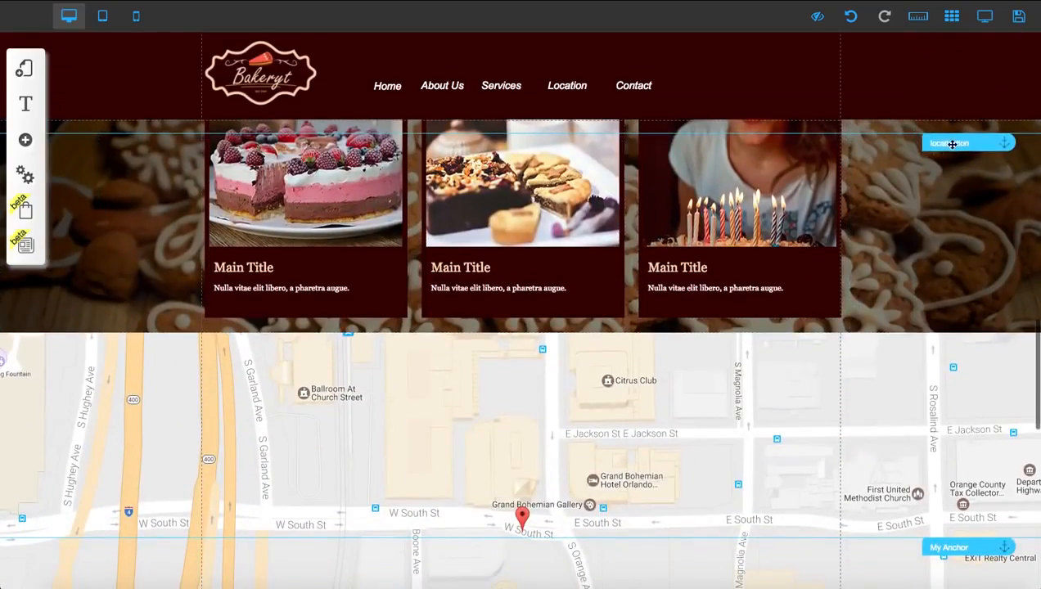
pyautogui.moveTo(952, 144); pyautogui.dragTo(955, 333)
pyautogui.scroll(-1, 902, 332)
pyautogui.scroll(-3, 903, 331)
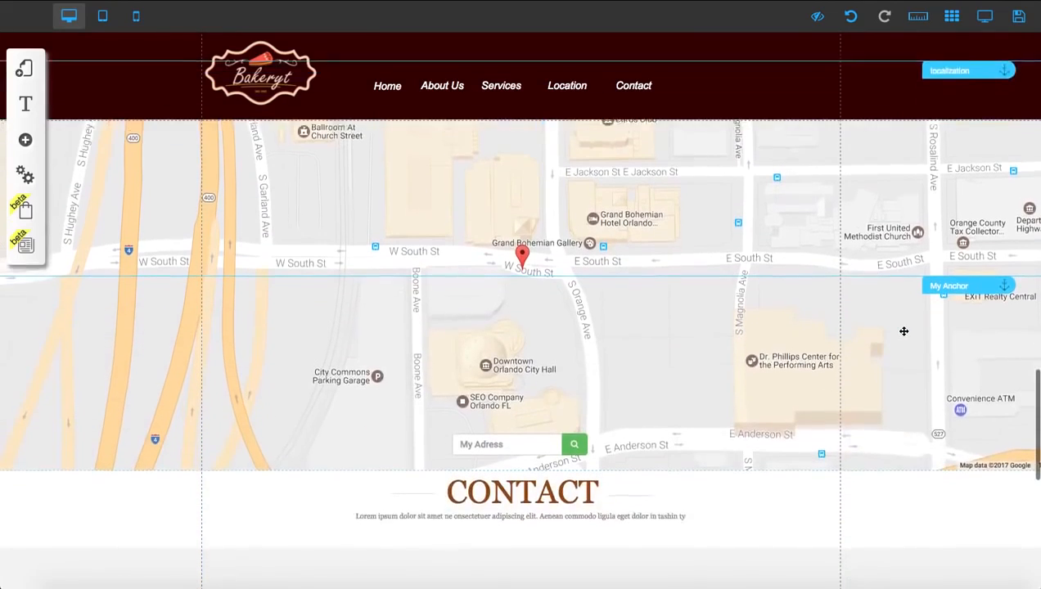
pyautogui.scroll(1, 912, 320)
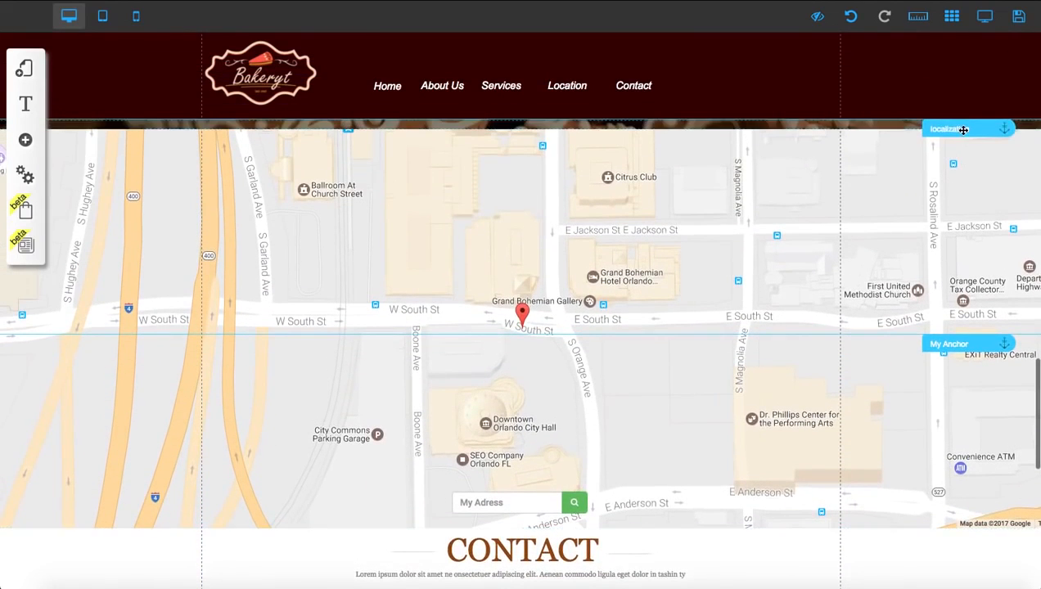
pyautogui.moveTo(963, 130); pyautogui.dragTo(963, 142)
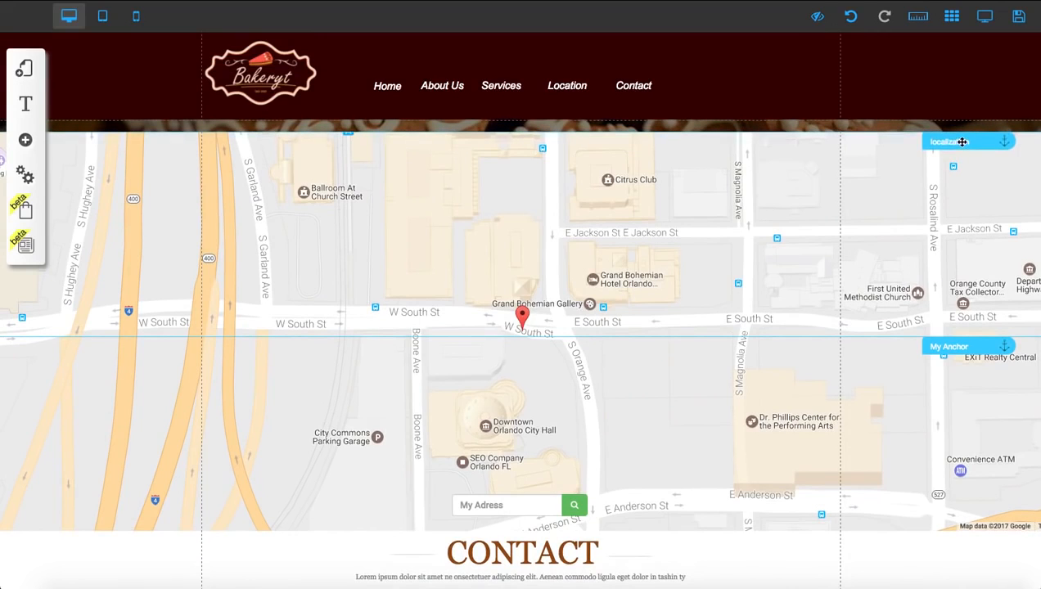
# Rename the anchor at the top edge of the map to LOCATION.
pyautogui.click(962, 141)
pyautogui.click(461, 287)
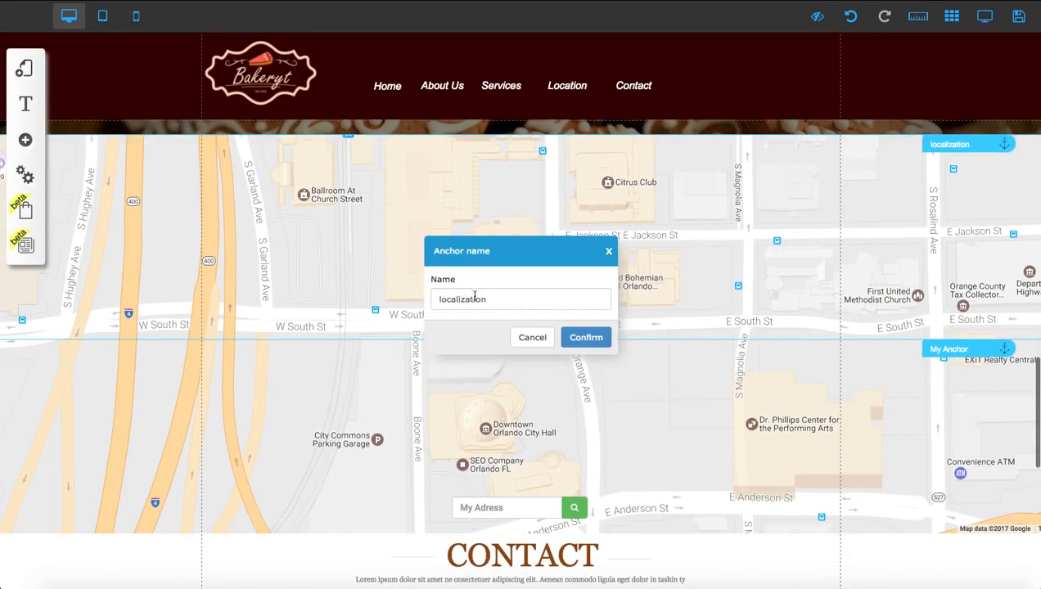
pyautogui.doubleClick(480, 300)
pyautogui.write('LOCAT')
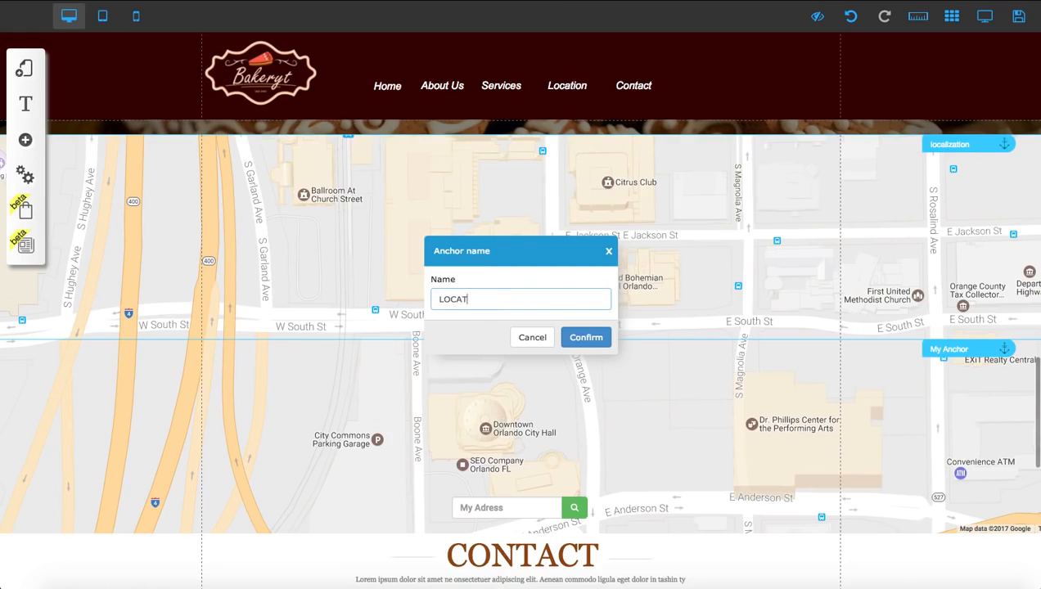
pyautogui.write('ION')
pyautogui.click(594, 336)
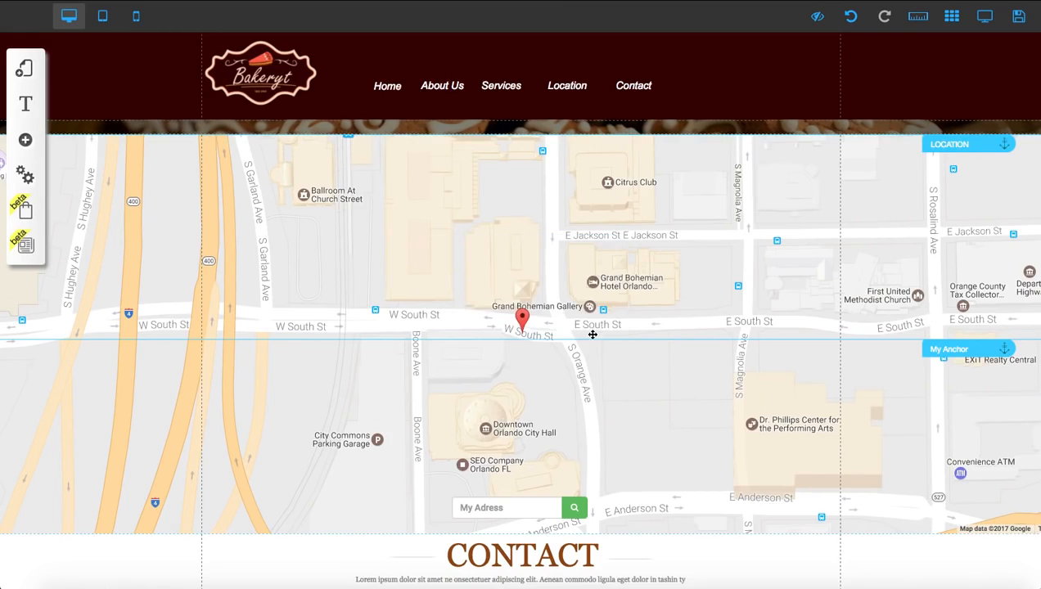
# Move the anchor lying across the map down to the top edge of the Contact section.
pyautogui.scroll(-2, 636, 344)
pyautogui.scroll(-2, 638, 345)
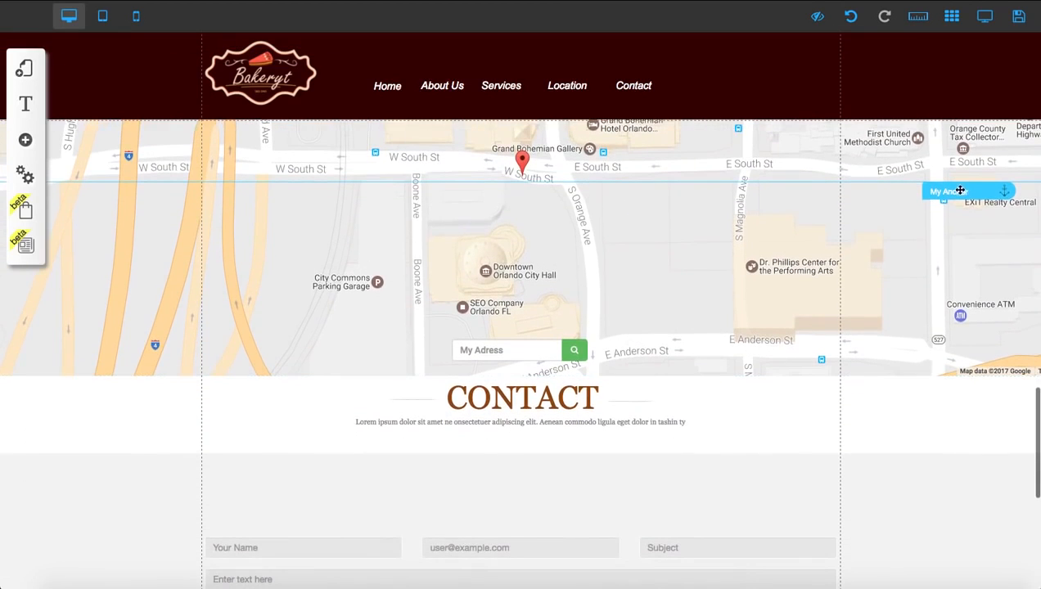
pyautogui.moveTo(959, 191)
pyautogui.mouseDown()
pyautogui.moveTo(972, 401)
pyautogui.moveTo(970, 388)
pyautogui.mouseUp()
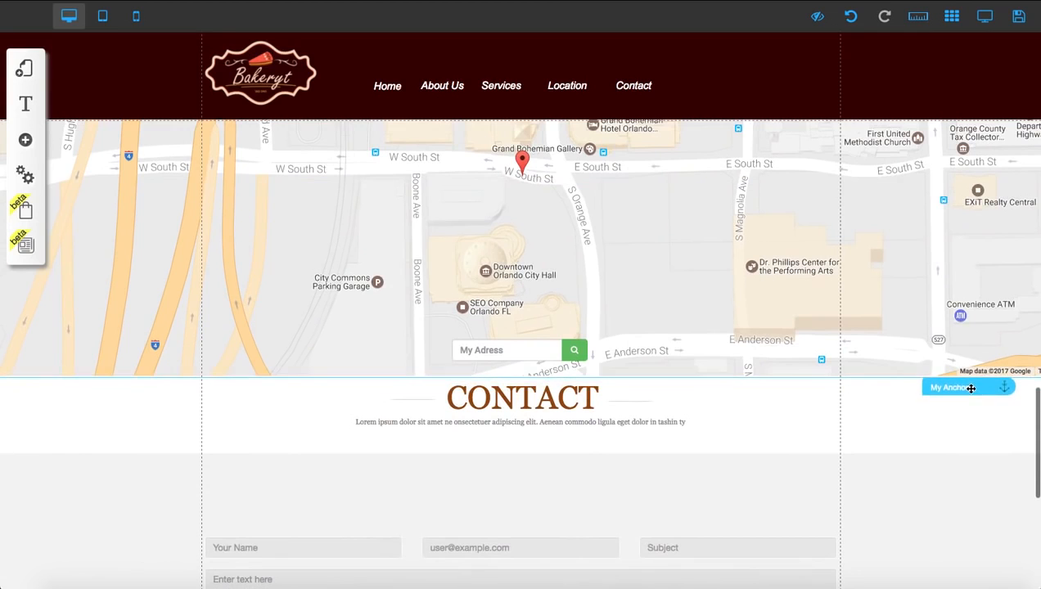
# Rename the anchor at the top of the Contact section to CONTACT.
pyautogui.scroll(-6, 805, 386)
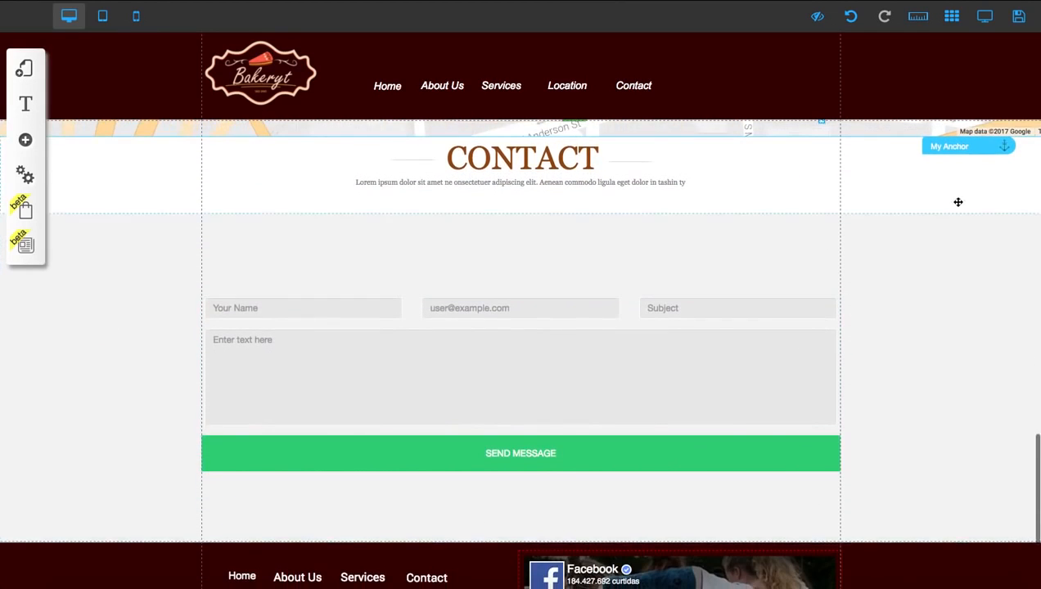
pyautogui.click(948, 152)
pyautogui.click(463, 280)
pyautogui.doubleClick(486, 299)
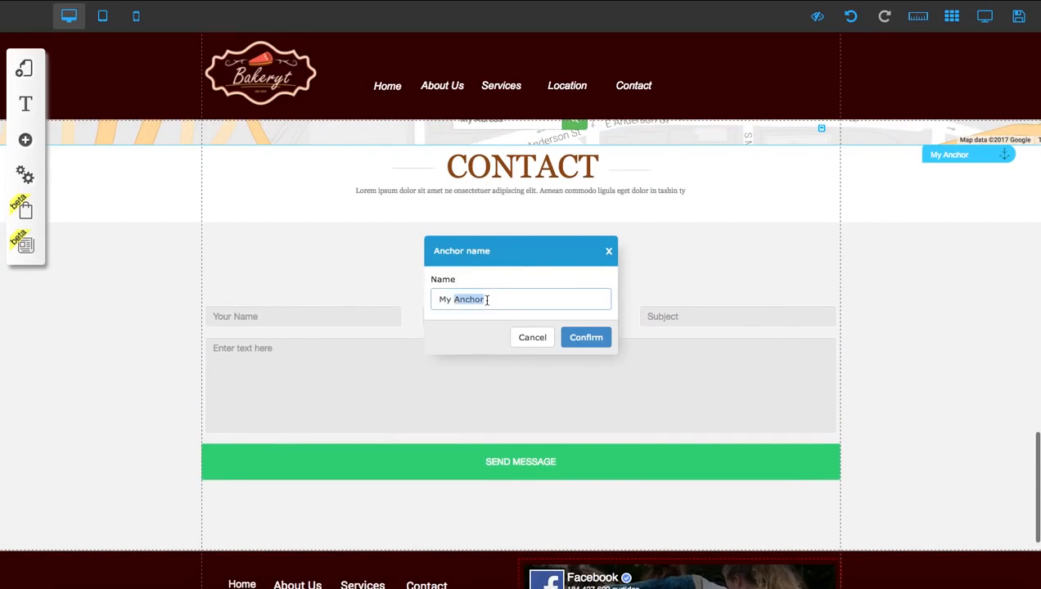
pyautogui.write('coNTAC')
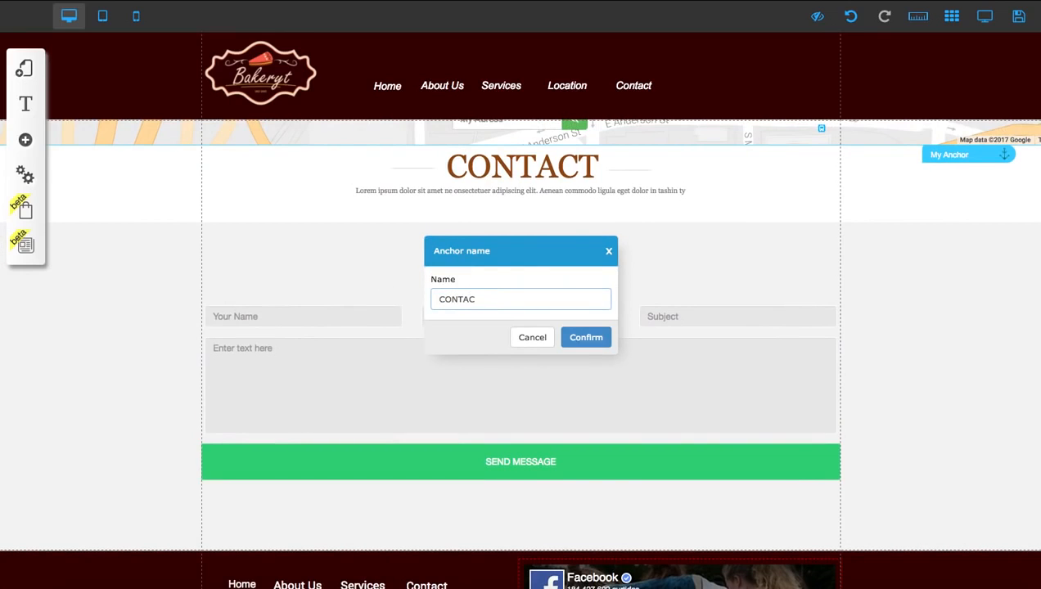
pyautogui.write('T')
pyautogui.click(597, 336)
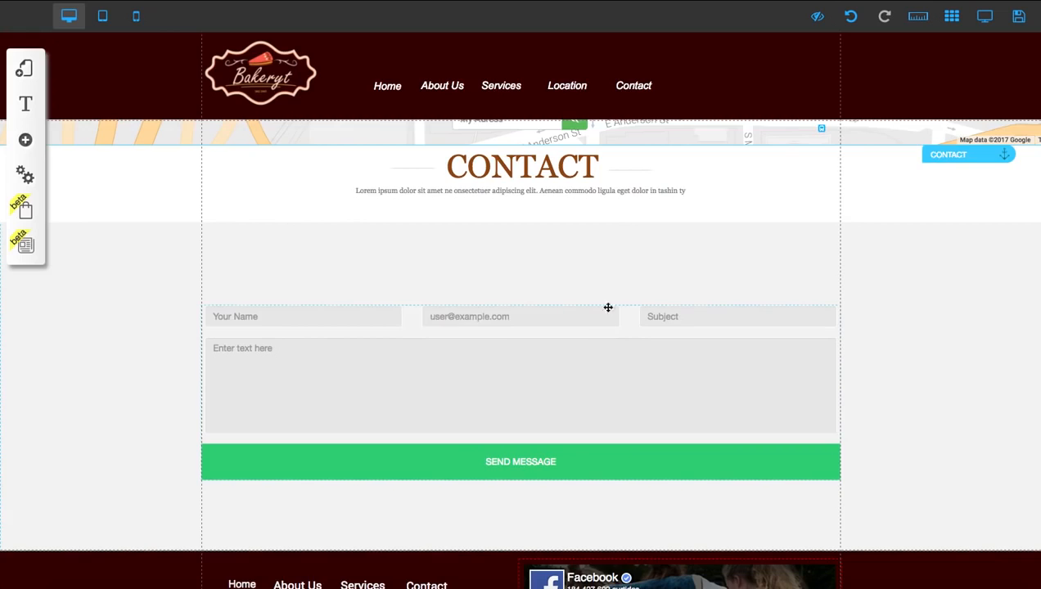
# Set the address of the Google Maps element above the Contact section to NEW YORK.
pyautogui.scroll(2, 608, 306)
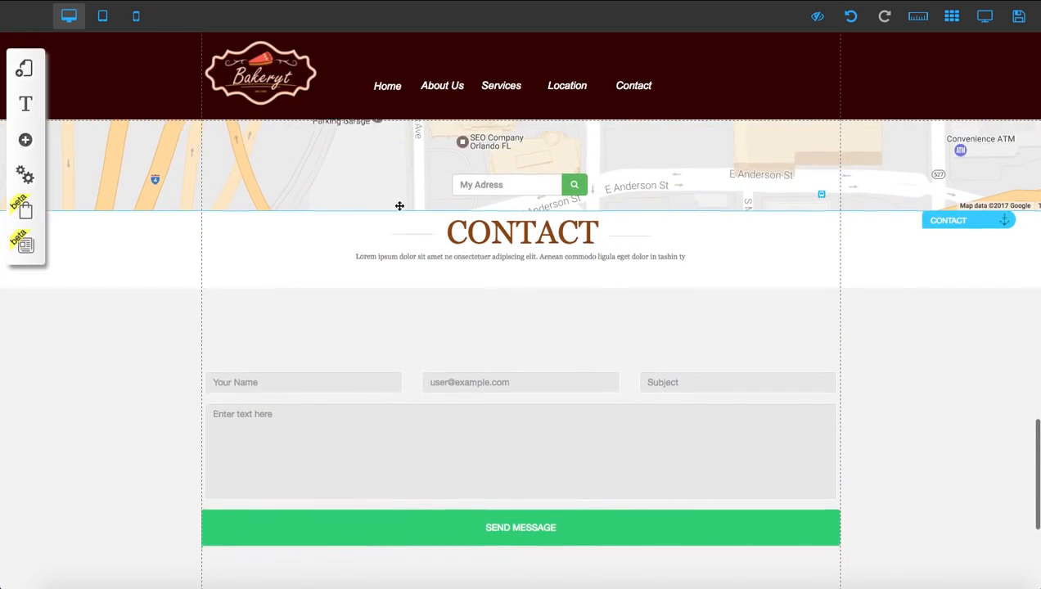
pyautogui.scroll(6, 401, 205)
pyautogui.scroll(3, 513, 212)
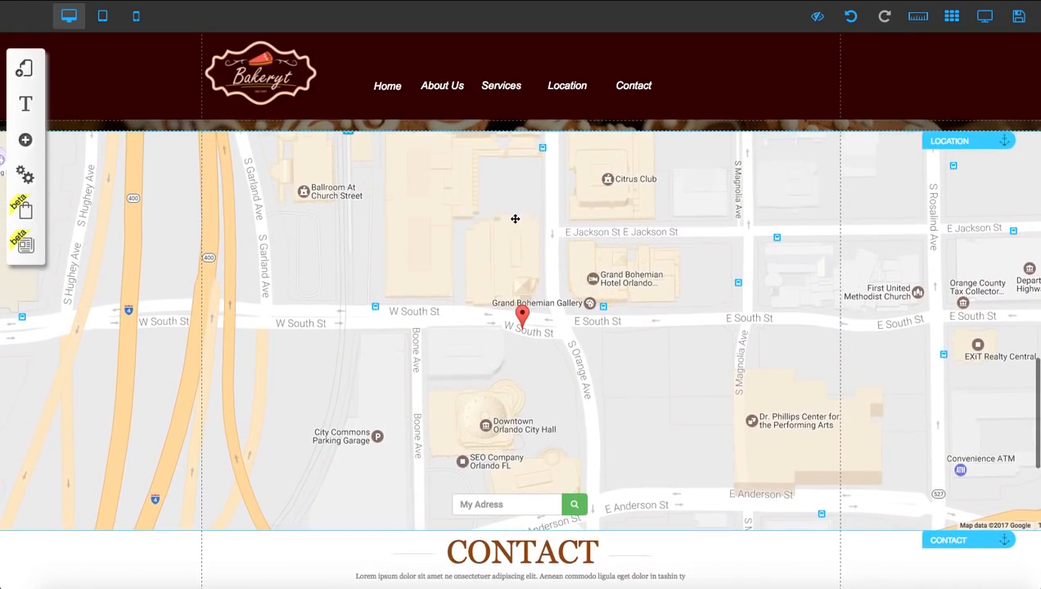
pyautogui.click(634, 378)
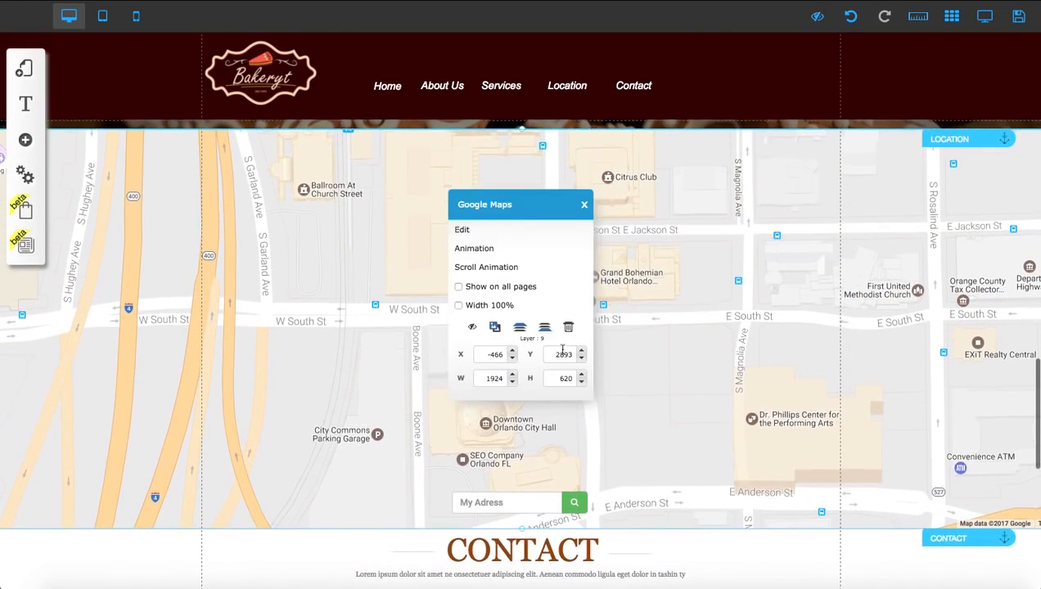
pyautogui.click(493, 236)
pyautogui.doubleClick(349, 229)
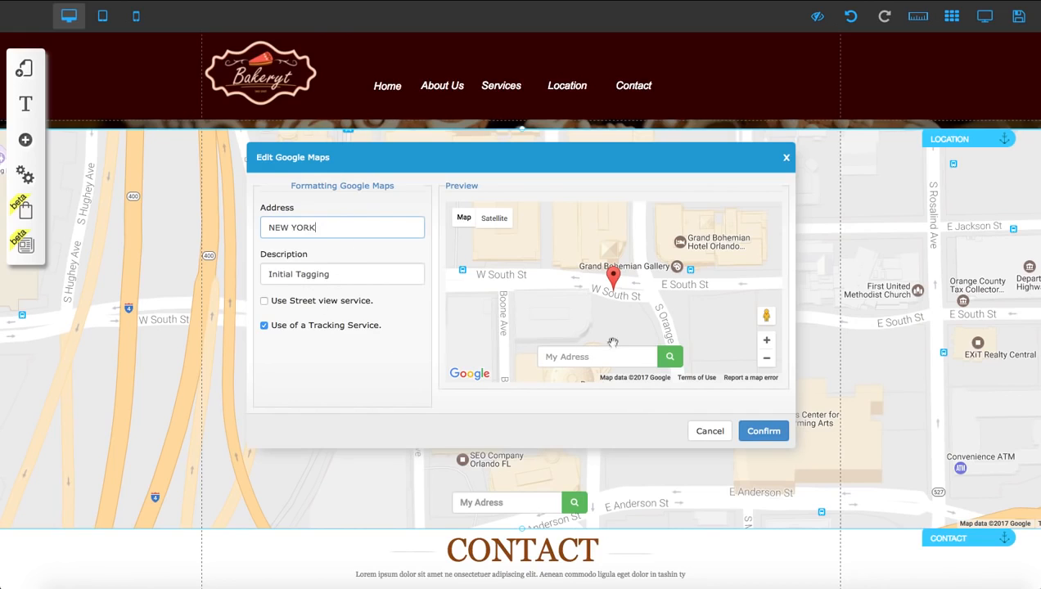
pyautogui.click(763, 430)
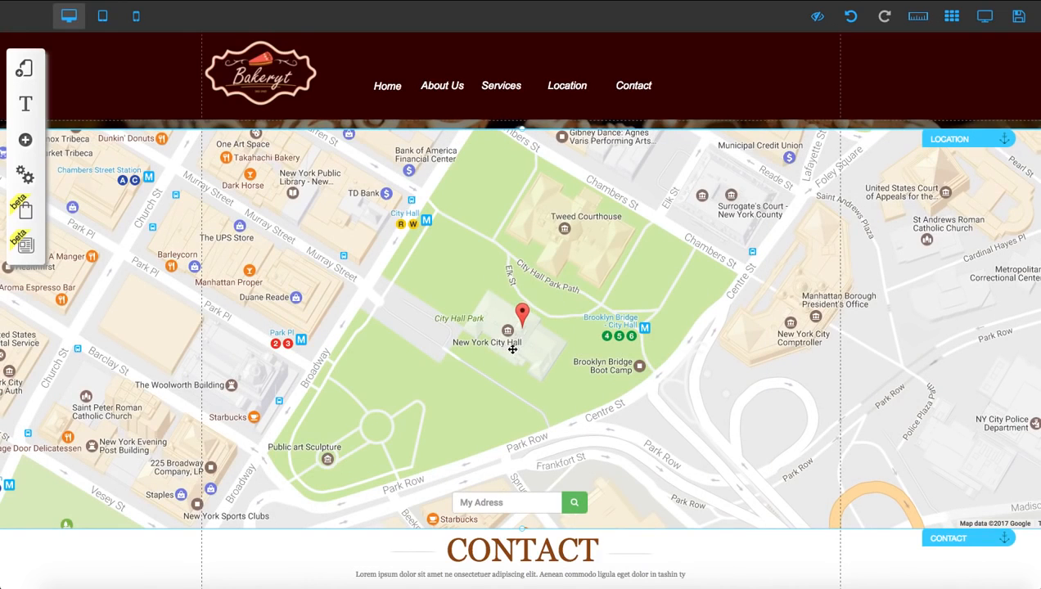
# Replace the title under the first picture in the Services section with "Berry Cake".
pyautogui.scroll(1, 547, 311)
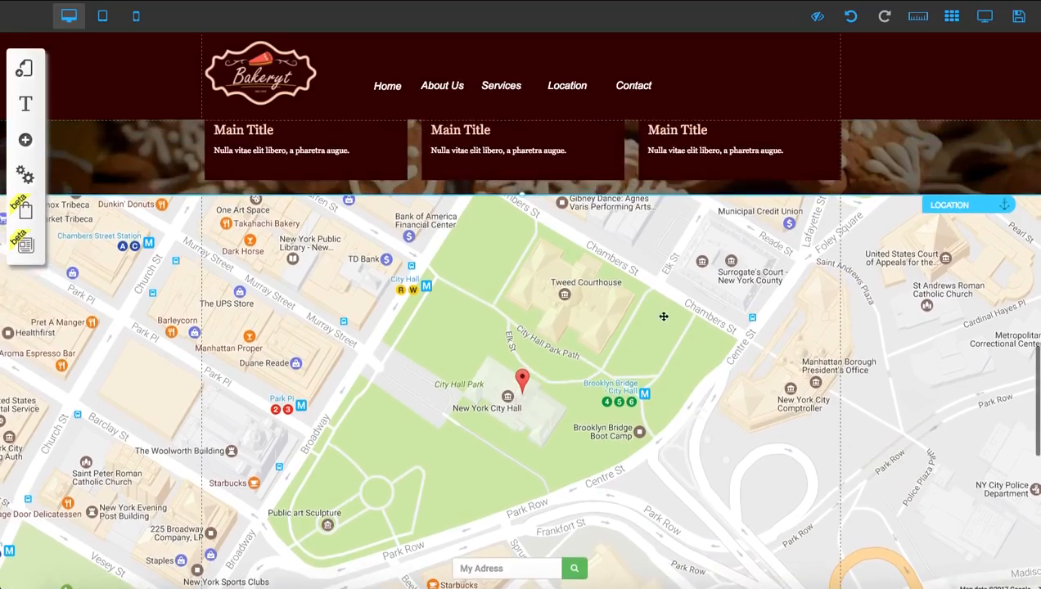
pyautogui.scroll(10, 664, 316)
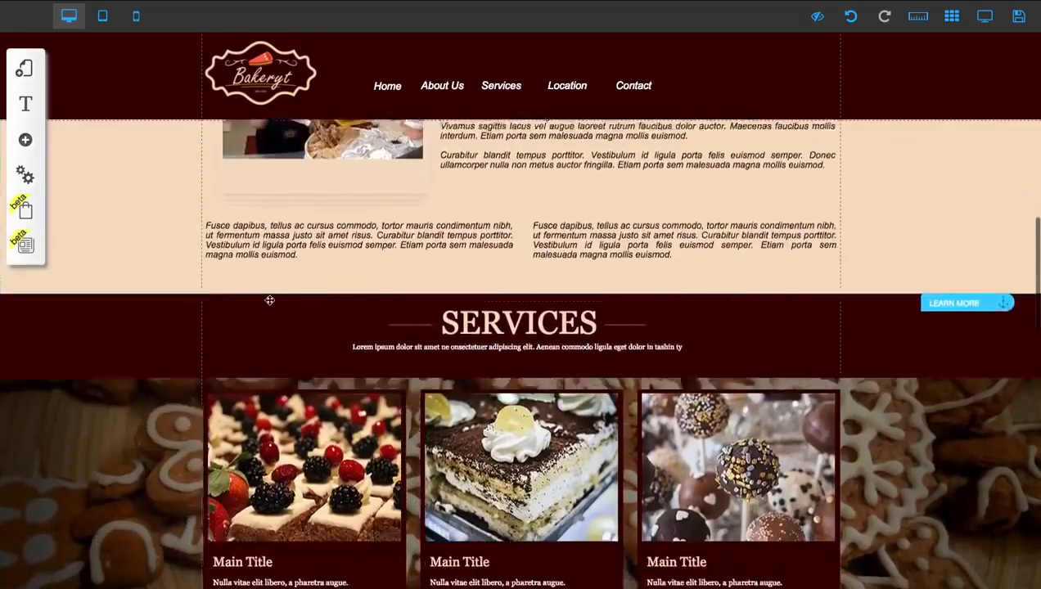
pyautogui.scroll(-2, 269, 300)
pyautogui.click(258, 442)
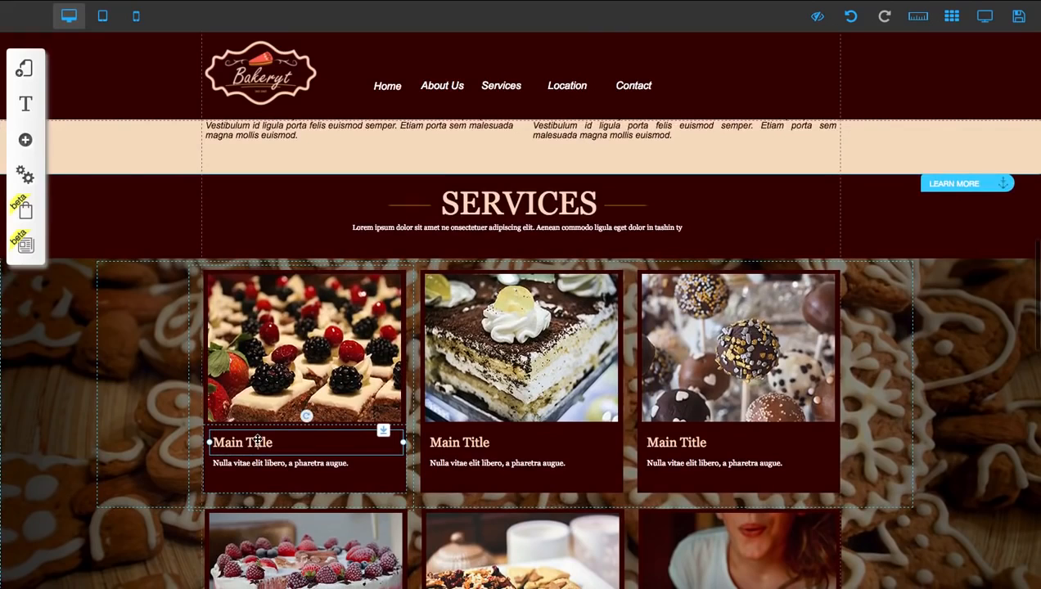
pyautogui.doubleClick(257, 442)
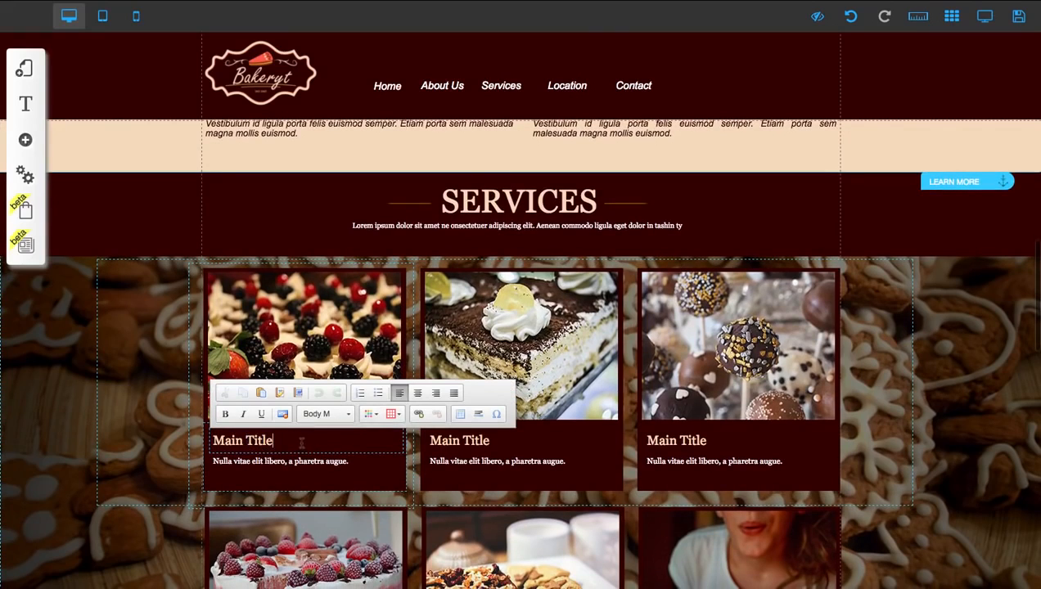
pyautogui.moveTo(302, 442); pyautogui.dragTo(209, 440)
pyautogui.write('RRY')
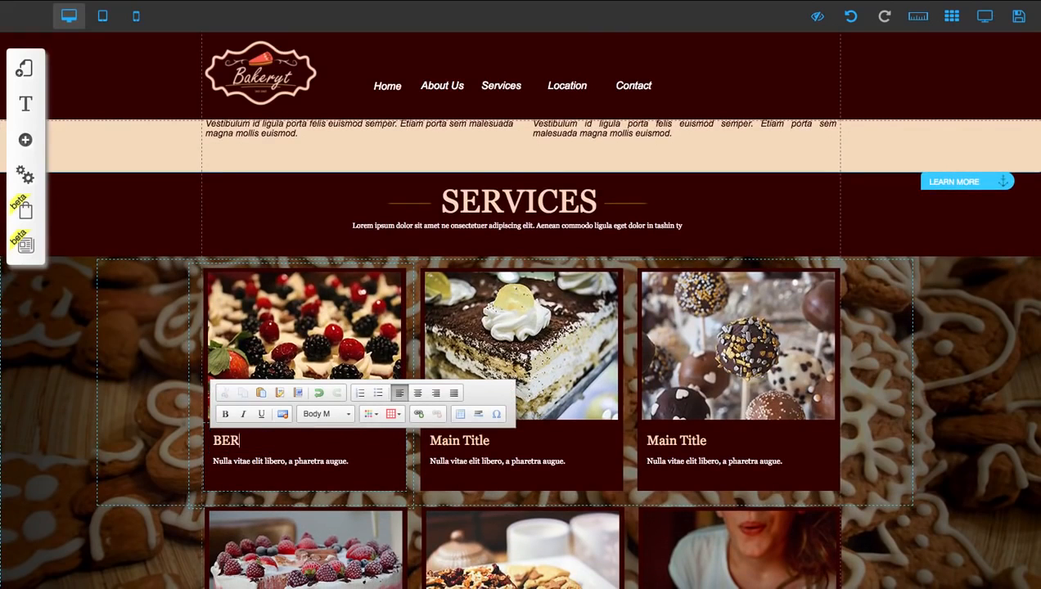
pyautogui.press('BackSpace')
pyautogui.press('BackSpace')
pyautogui.press('BackSpace')
pyautogui.press('BackSpace')
pyautogui.write('erry Cake')
# Replace the title under the second picture in the Services section with "Lemon Cake".
pyautogui.click(486, 434)
pyautogui.click(464, 241)
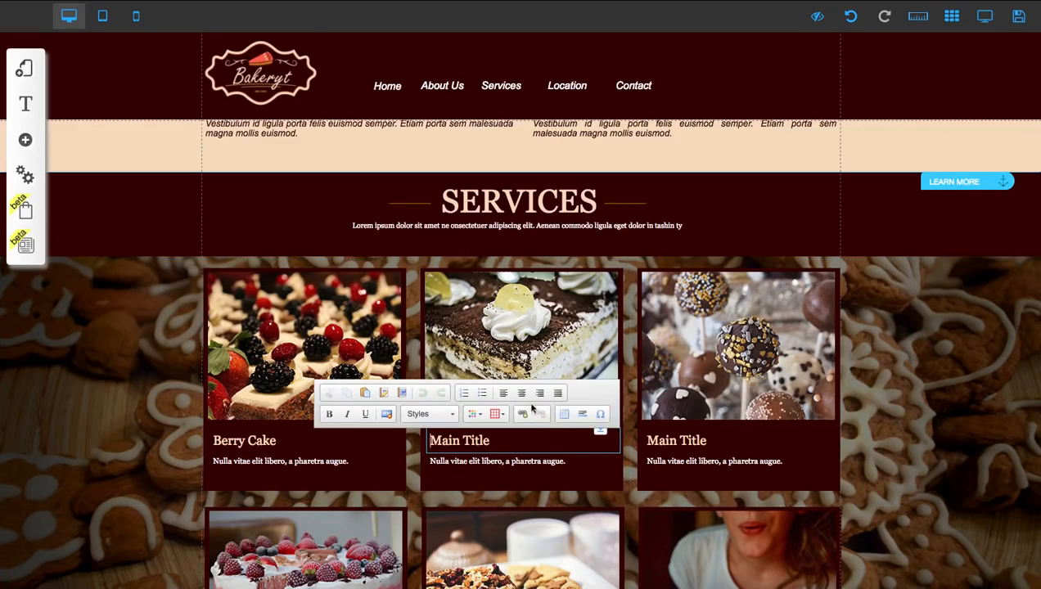
pyautogui.tripleClick(507, 447)
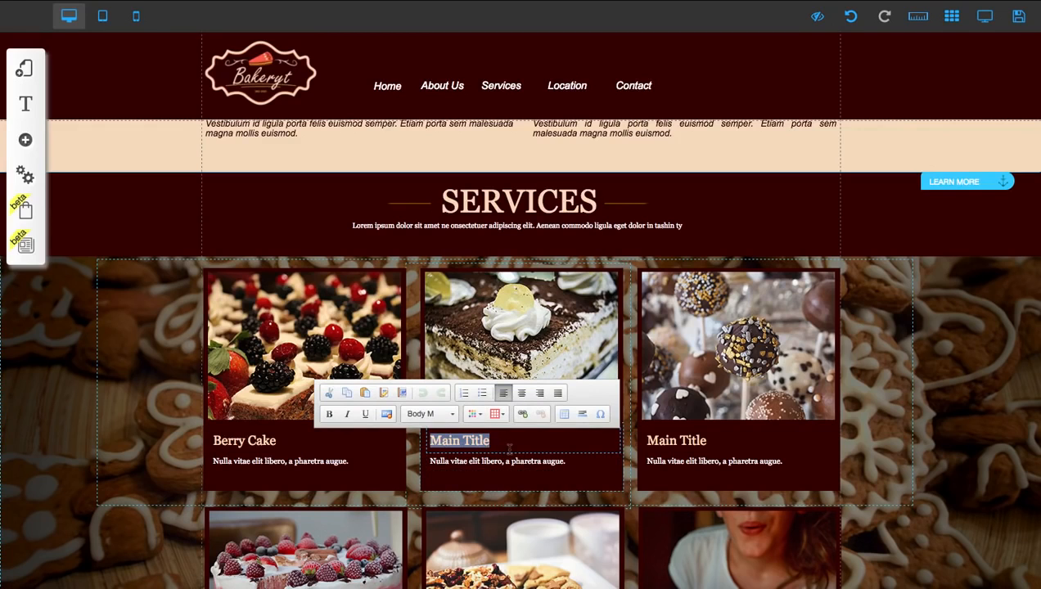
pyautogui.write('Lemon Cake')
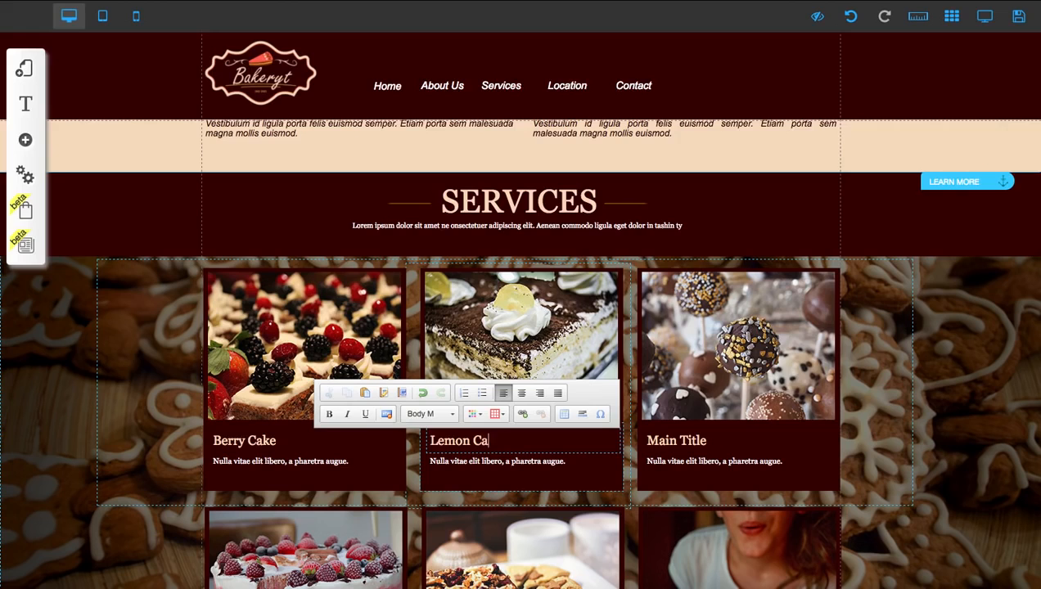
# Replace the title under the third picture in the Services section with "Candy Lollipop".
pyautogui.click(714, 441)
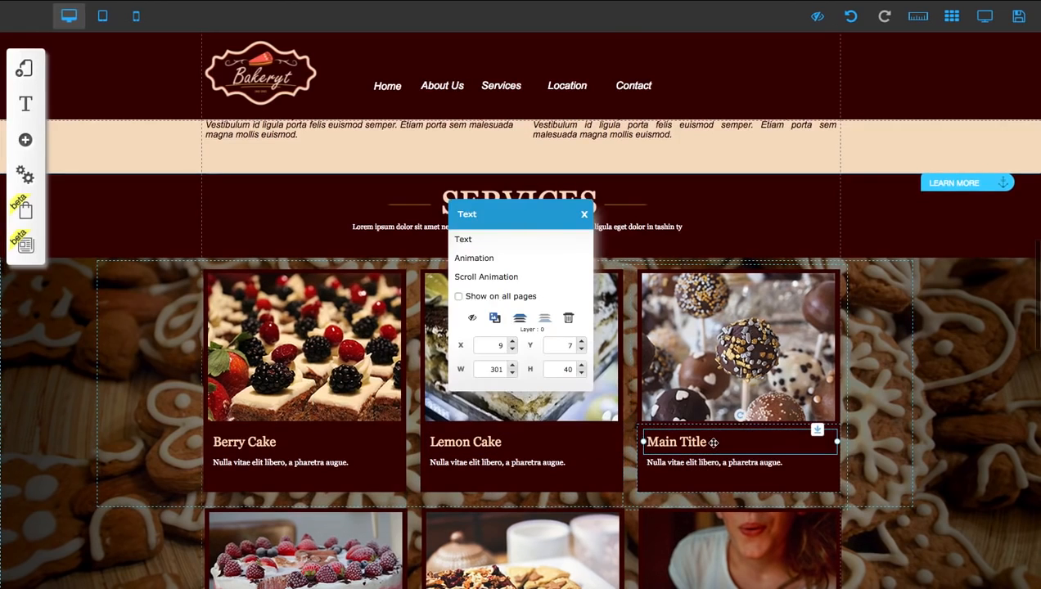
pyautogui.tripleClick(714, 441)
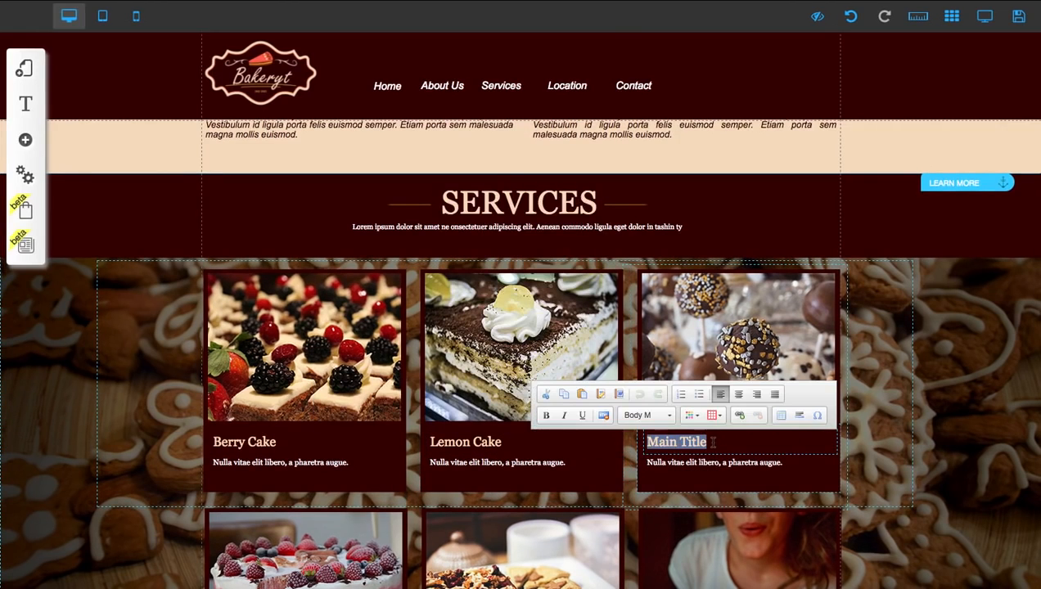
pyautogui.write('C')
pyautogui.press('BackSpace')
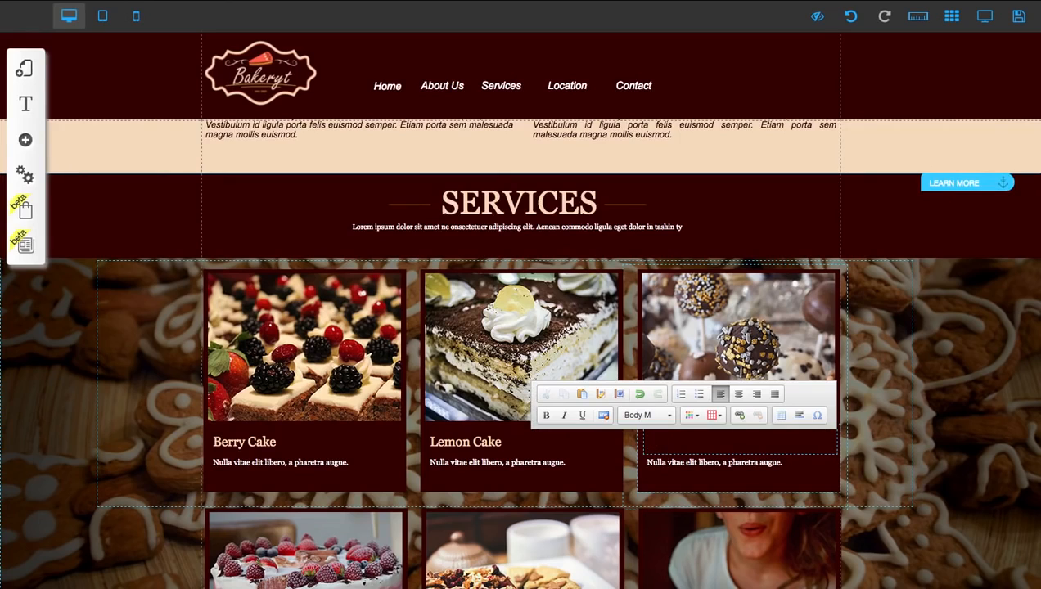
pyautogui.write('Candy Lollipop')
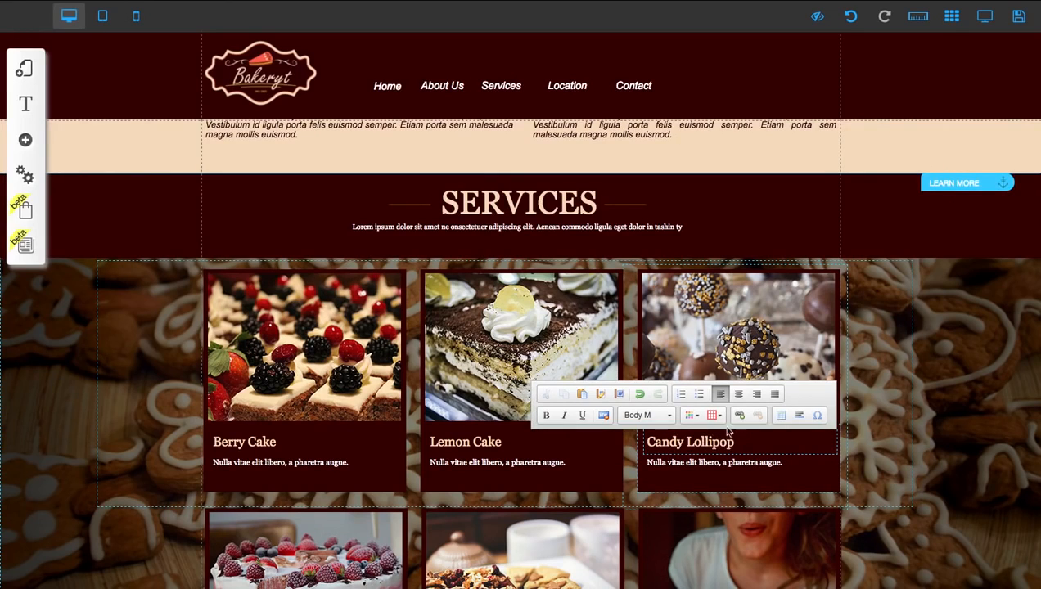
pyautogui.click(851, 426)
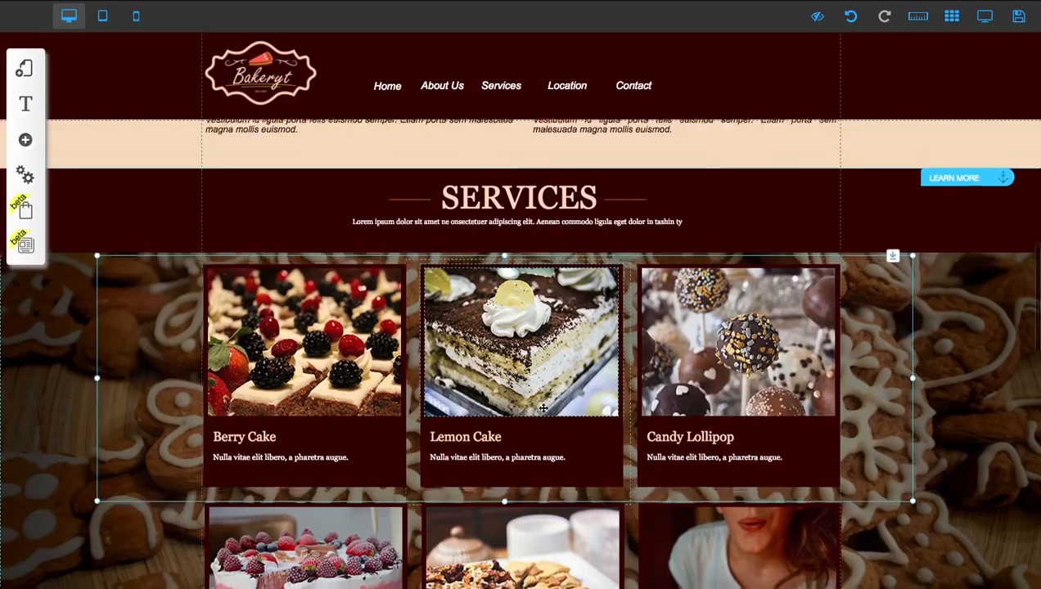
# Open the image replacement dialog for the baker photo in the About Us section.
pyautogui.scroll(-1, 543, 408)
pyautogui.scroll(2, 495, 387)
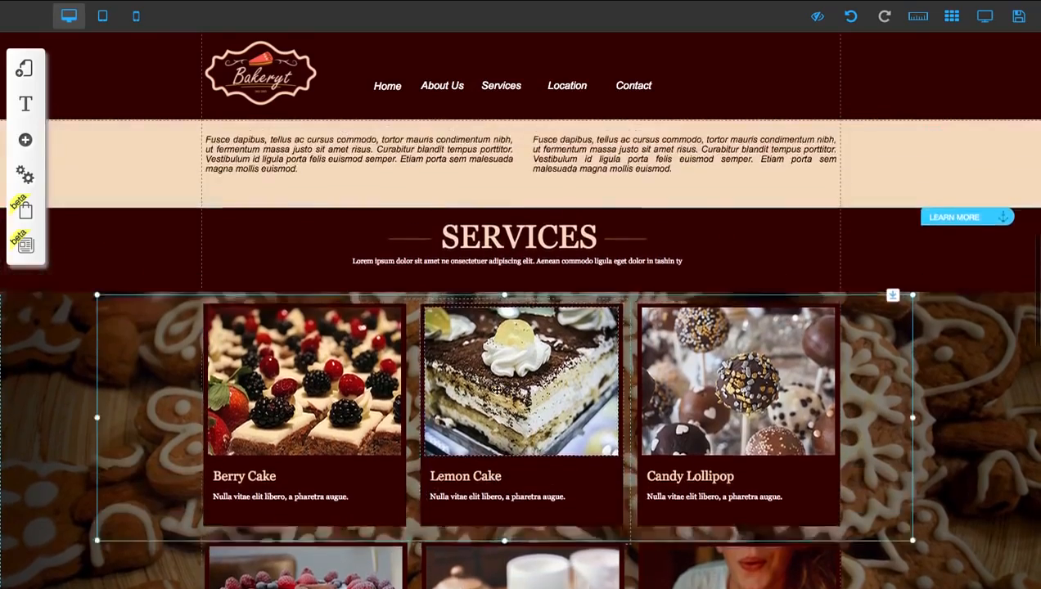
pyautogui.scroll(10, 498, 389)
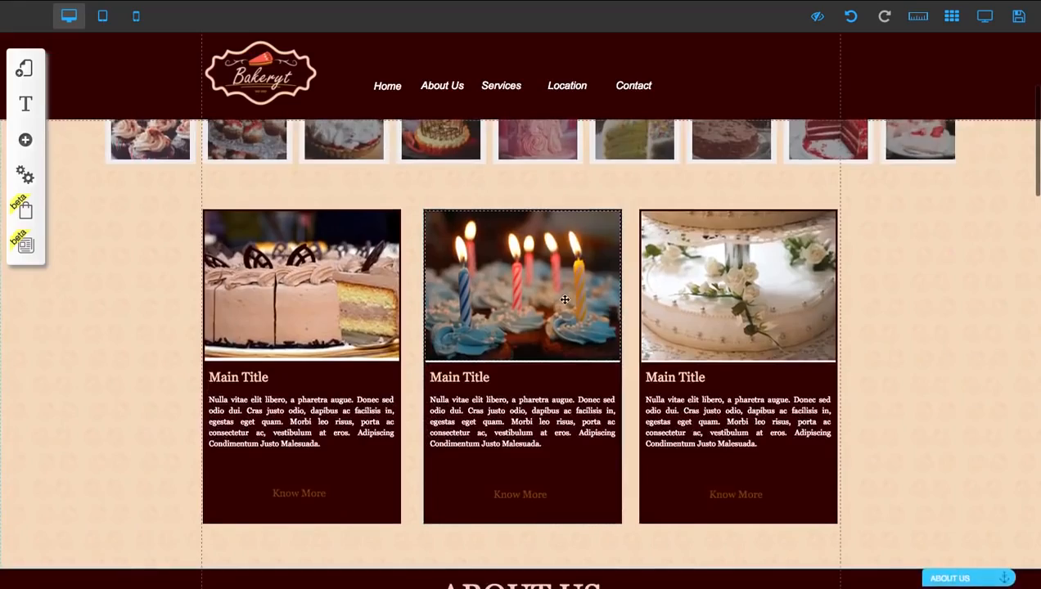
pyautogui.scroll(1, 563, 297)
pyautogui.scroll(-5, 563, 300)
pyautogui.click(347, 346)
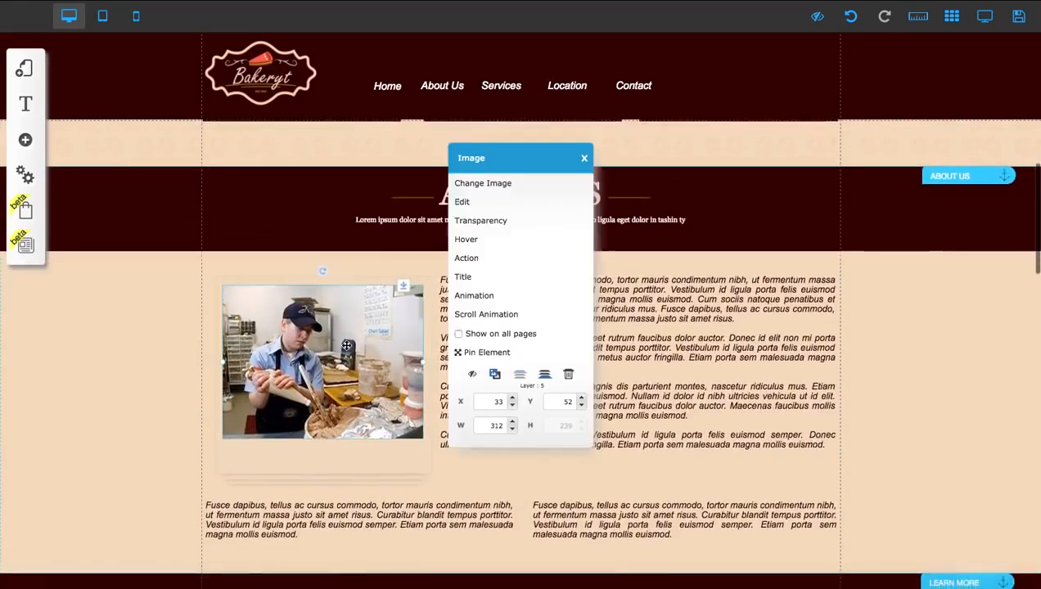
pyautogui.click(471, 181)
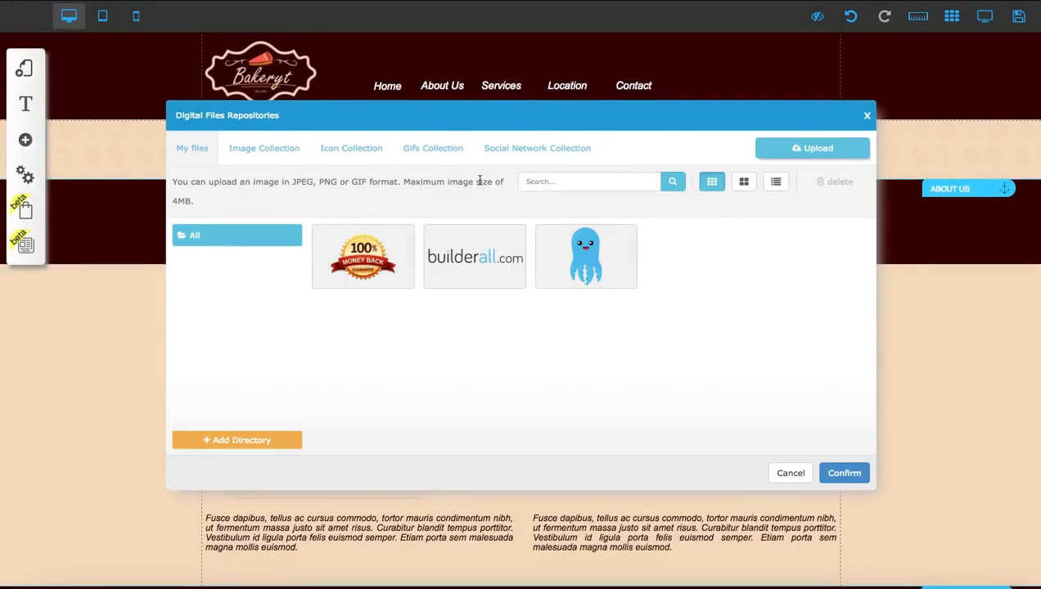
# Browse the People category of the Image Collection for a possible replacement picture.
pyautogui.click(585, 250)
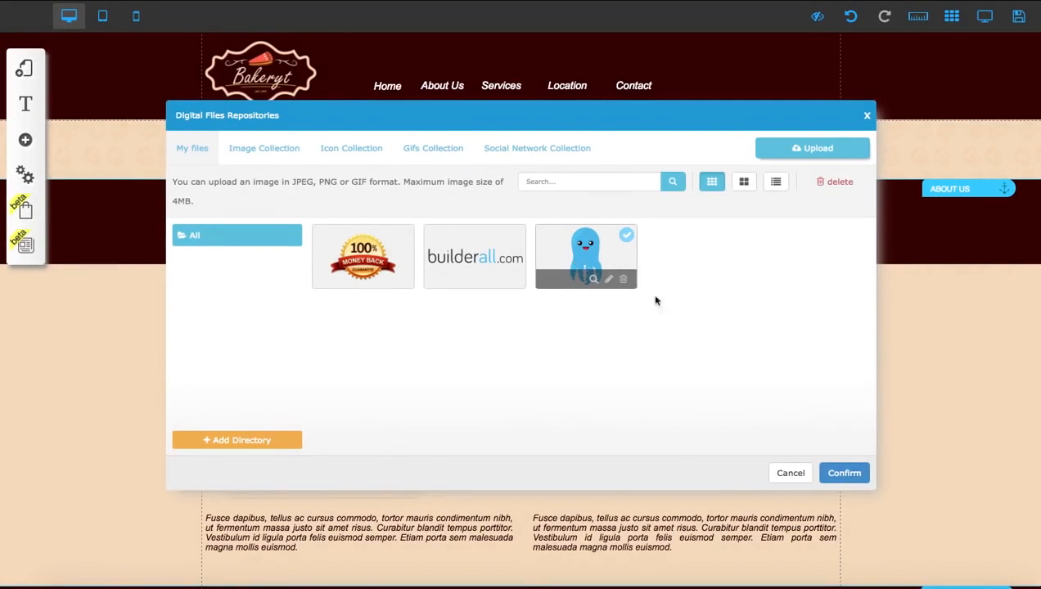
pyautogui.click(270, 159)
pyautogui.scroll(-5, 214, 350)
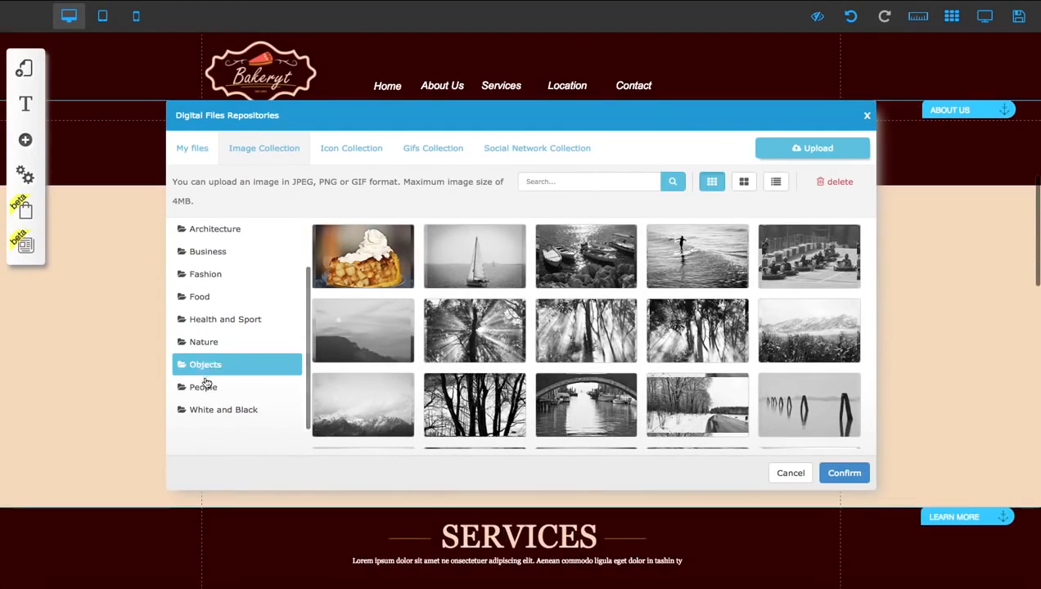
pyautogui.click(204, 386)
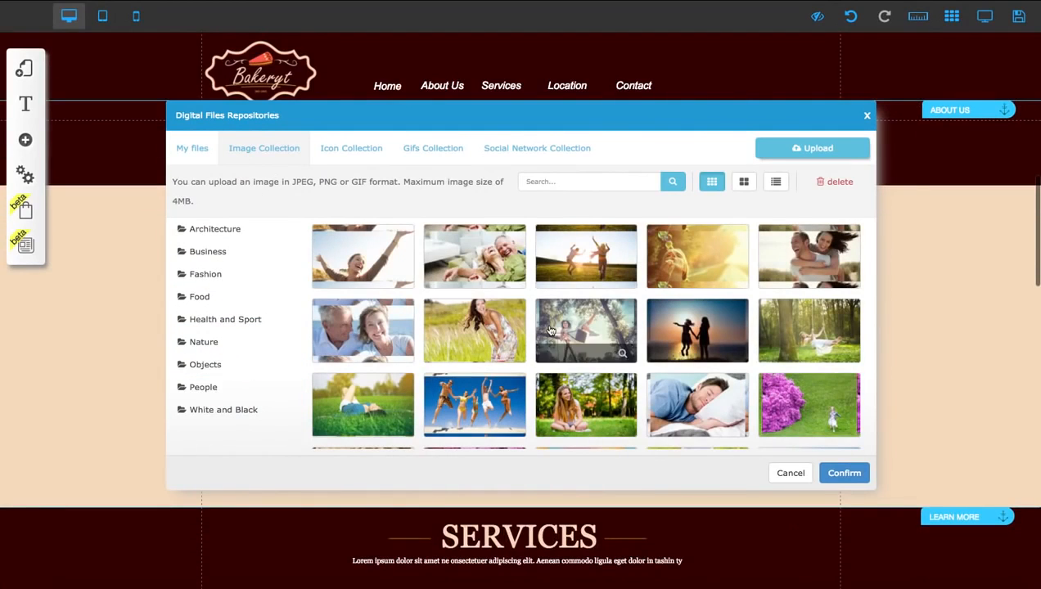
pyautogui.scroll(5, 551, 330)
pyautogui.scroll(-2, 696, 323)
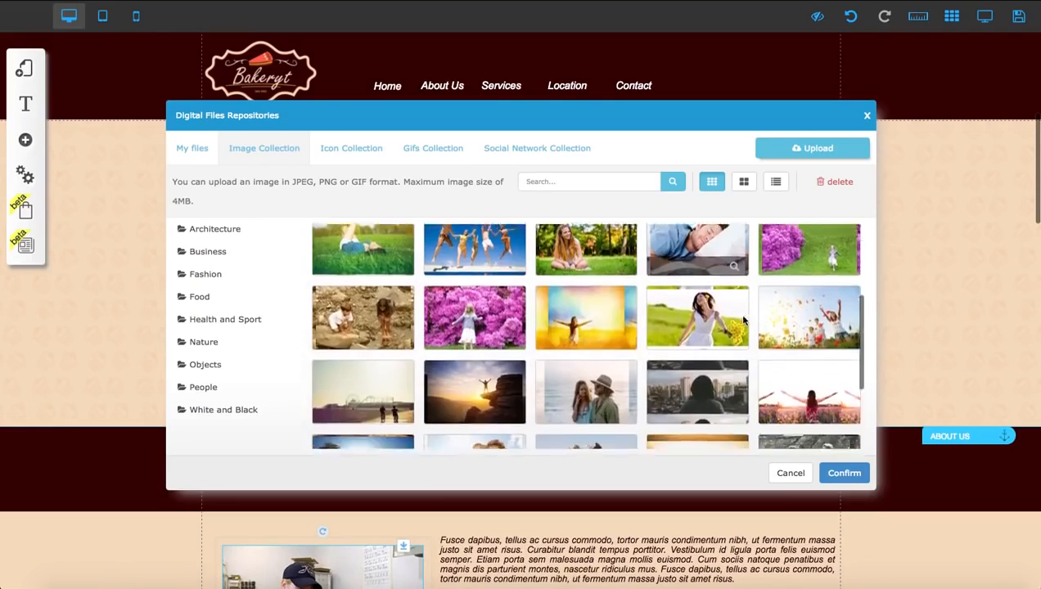
pyautogui.scroll(-4, 743, 321)
# Replace the About Us photo with the sprinkled muffin picture from the Food category of the Image Collection.
pyautogui.click(239, 299)
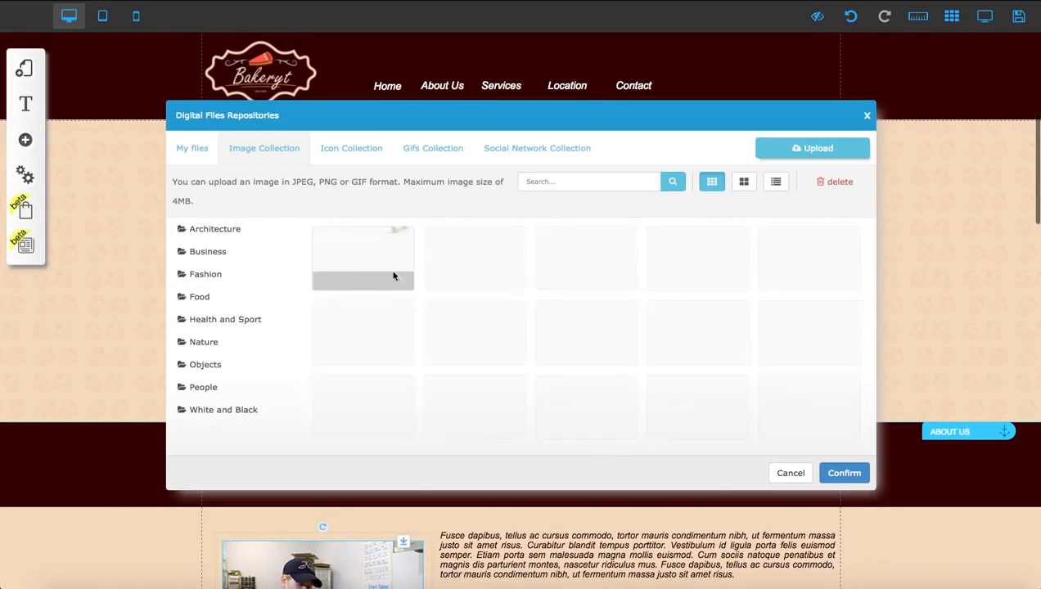
pyautogui.scroll(-5, 396, 276)
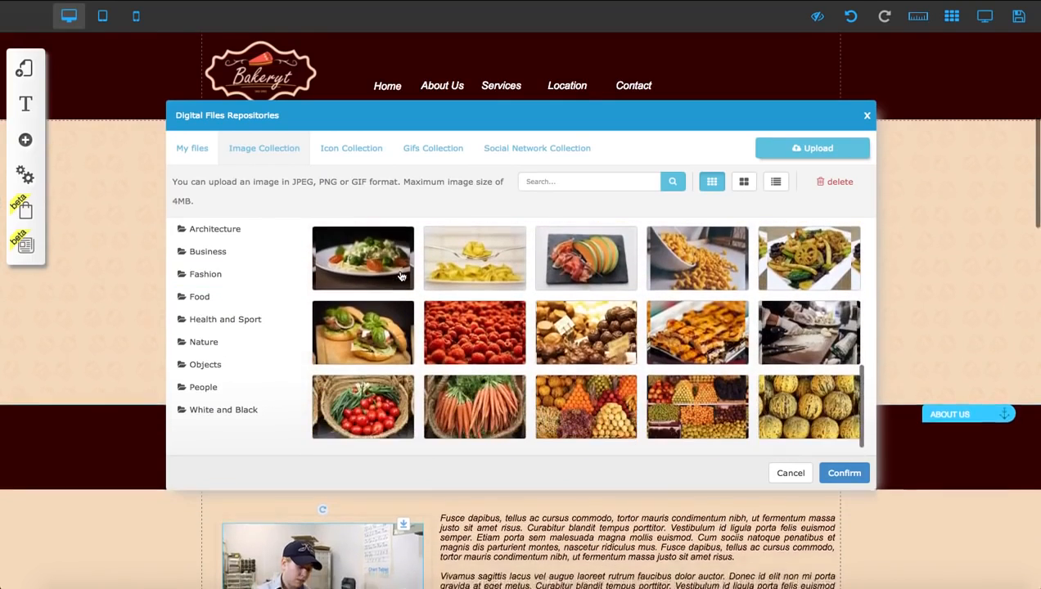
pyautogui.scroll(-5, 401, 277)
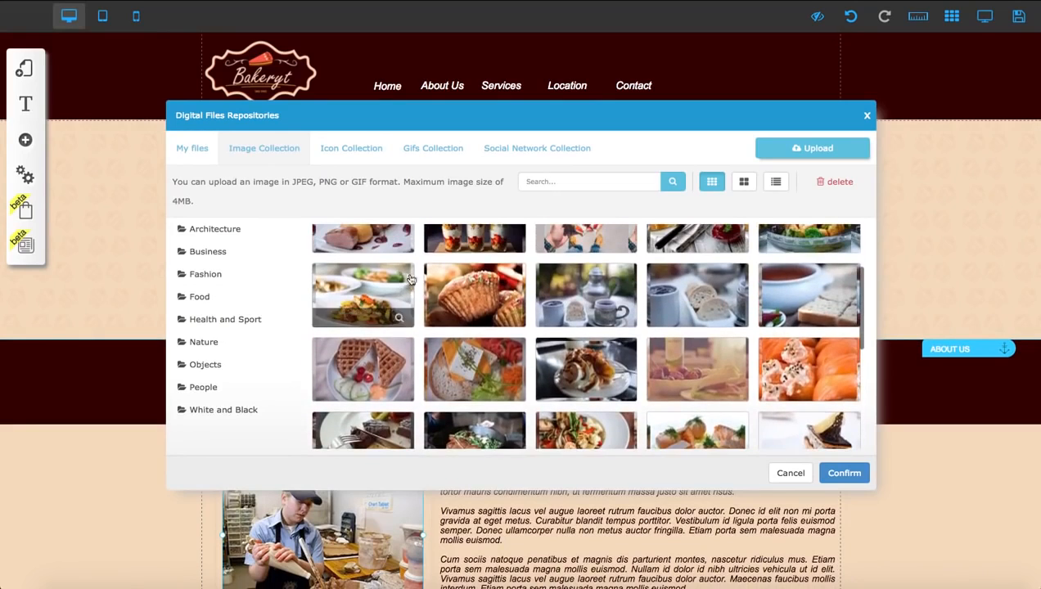
pyautogui.click(509, 275)
pyautogui.click(841, 473)
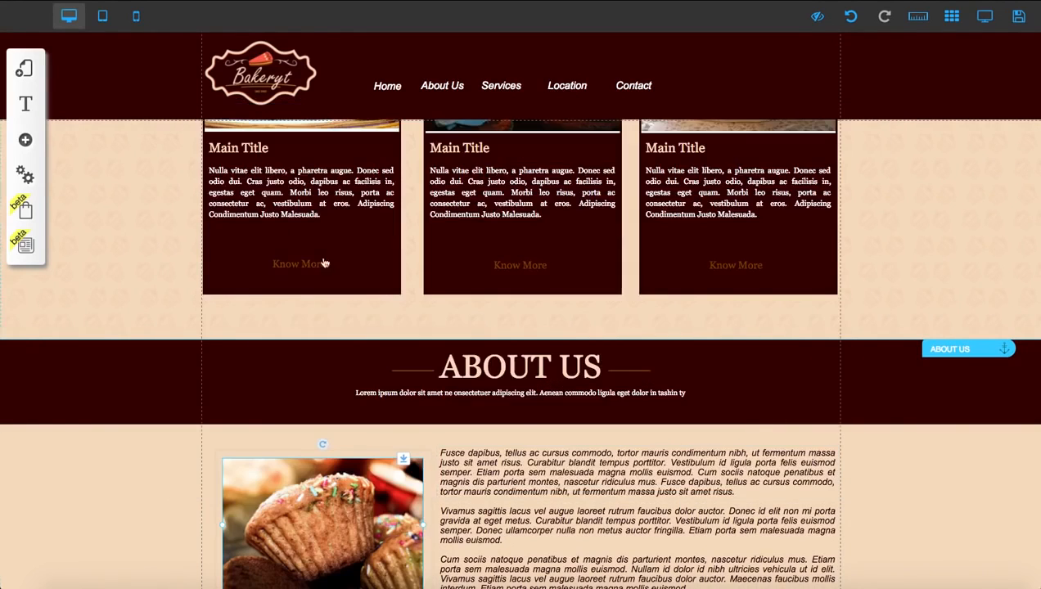
# Reopen the image replacement dialog for the muffin picture to view the upload option, and close it without choosing a file.
pyautogui.scroll(-2, 324, 262)
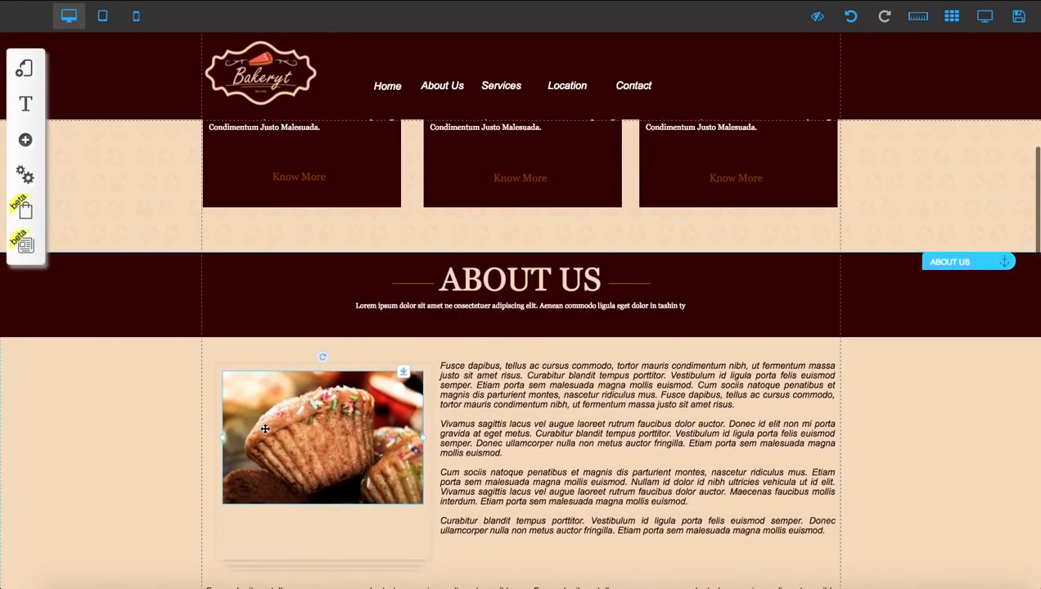
pyautogui.scroll(-1, 273, 419)
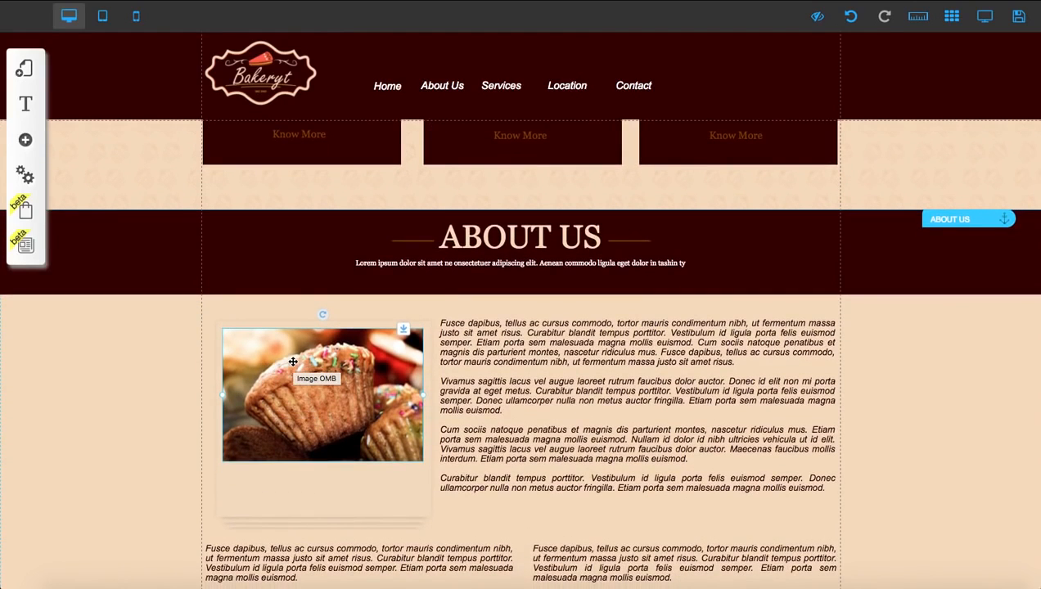
pyautogui.click(292, 360)
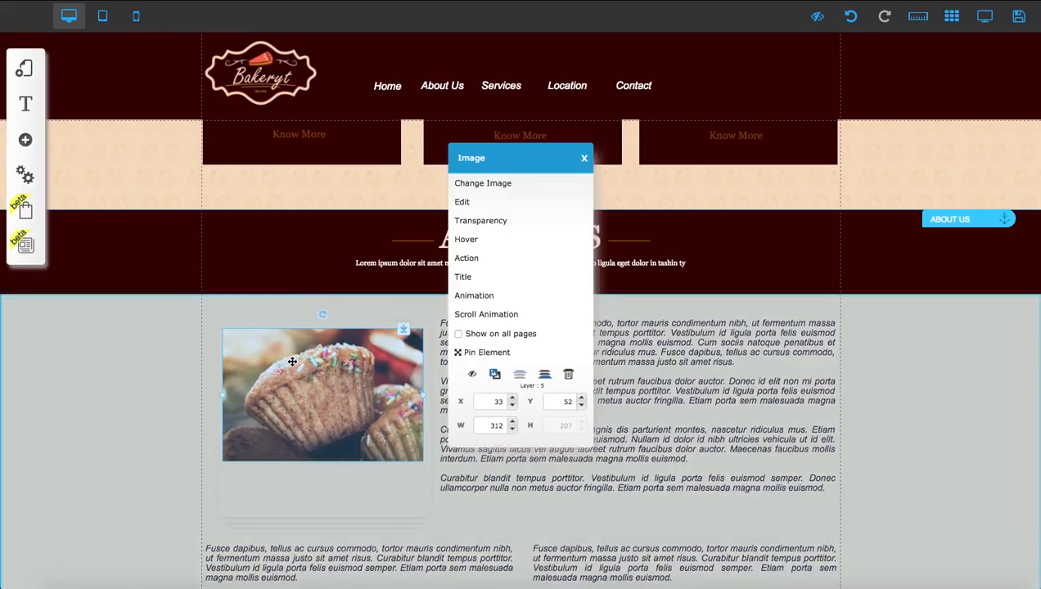
pyautogui.click(491, 182)
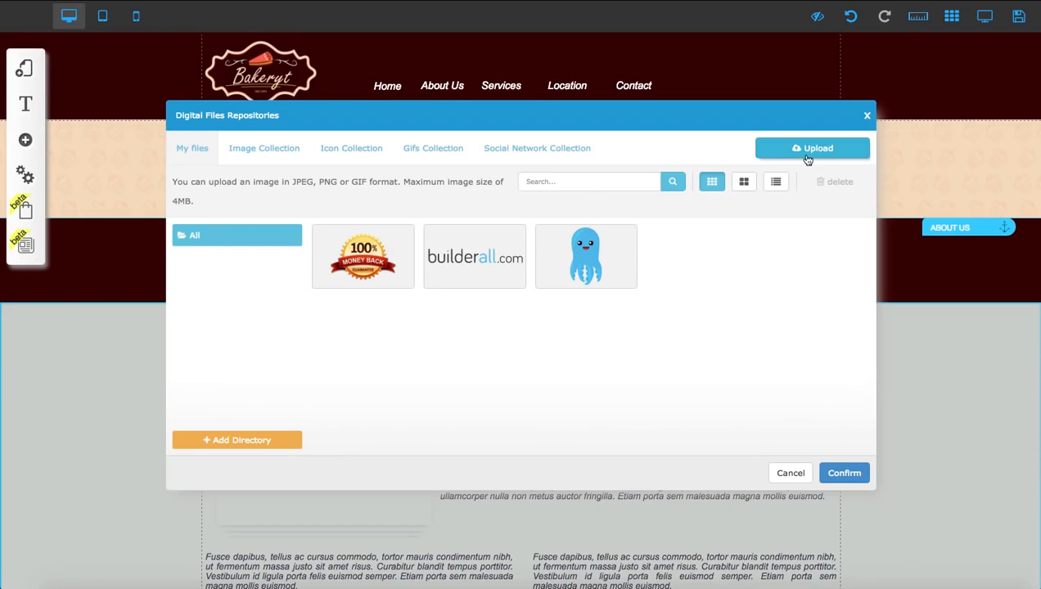
pyautogui.click(866, 115)
# Open the site-wide Settings and SEO options to view the available categories.
pyautogui.scroll(3, 481, 326)
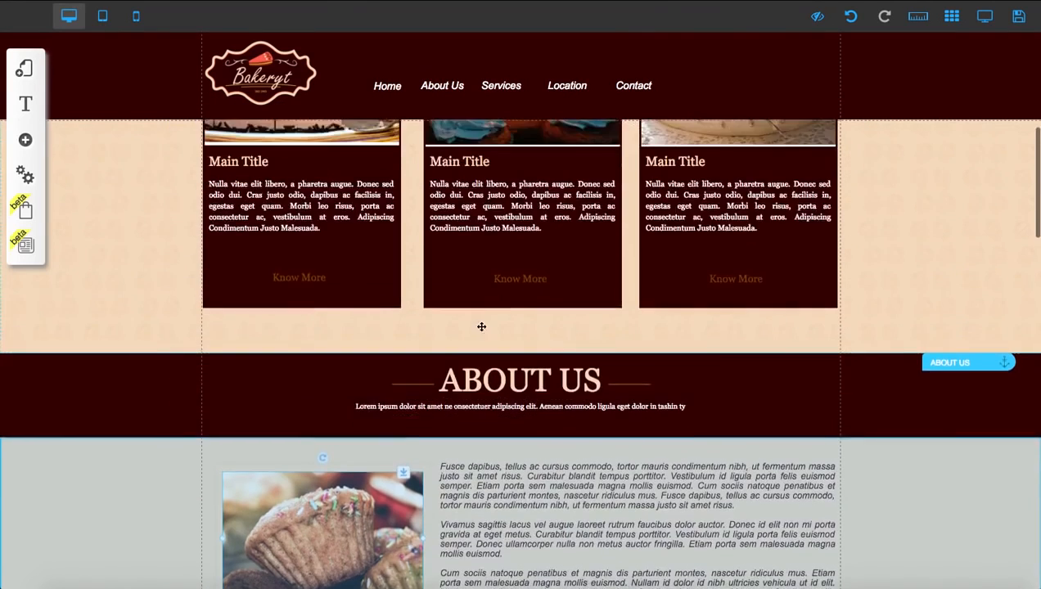
pyautogui.scroll(8, 481, 326)
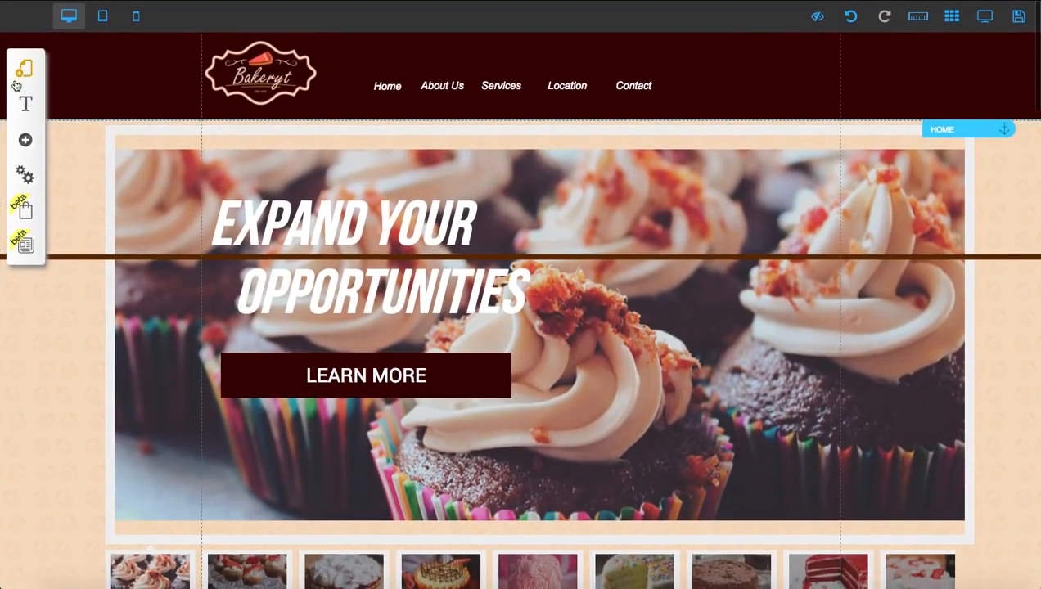
pyautogui.click(26, 175)
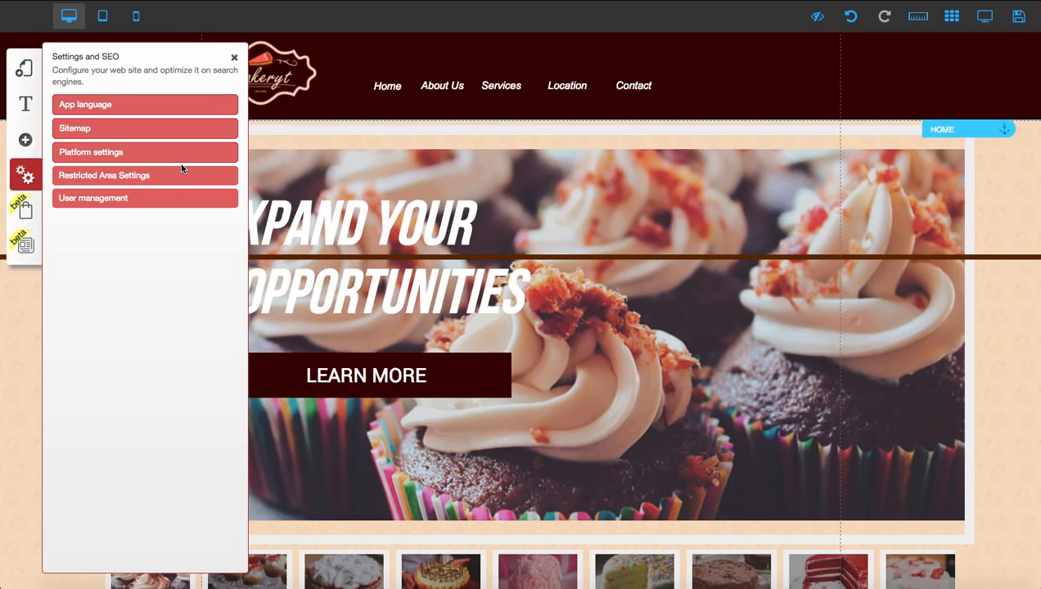
# Examine the favicon, title, description, keyword and meta tag settings of the Site Bakery Express layout, and close them unchanged.
pyautogui.click(25, 68)
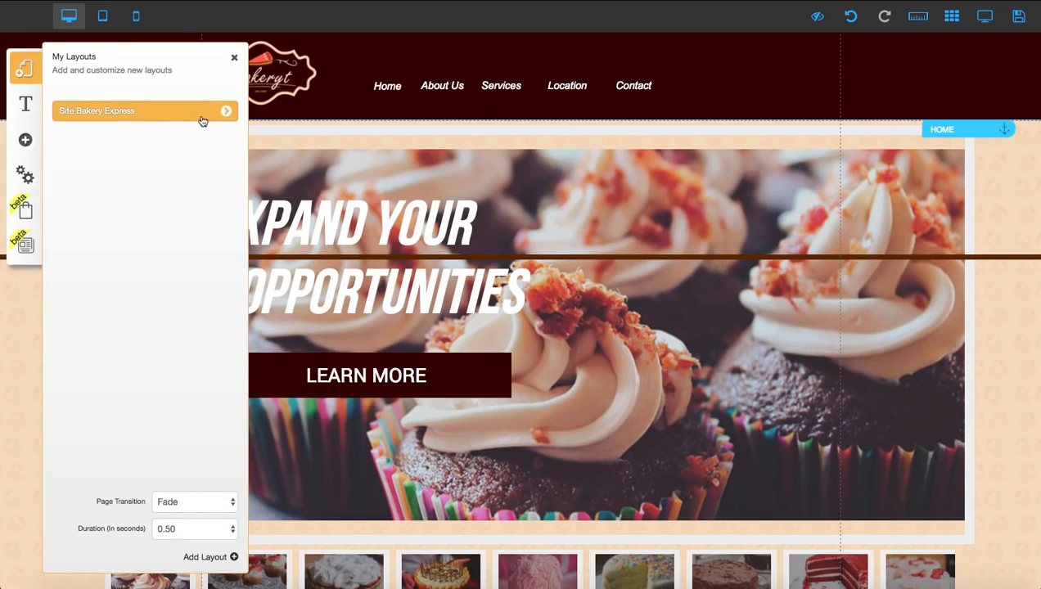
pyautogui.click(226, 113)
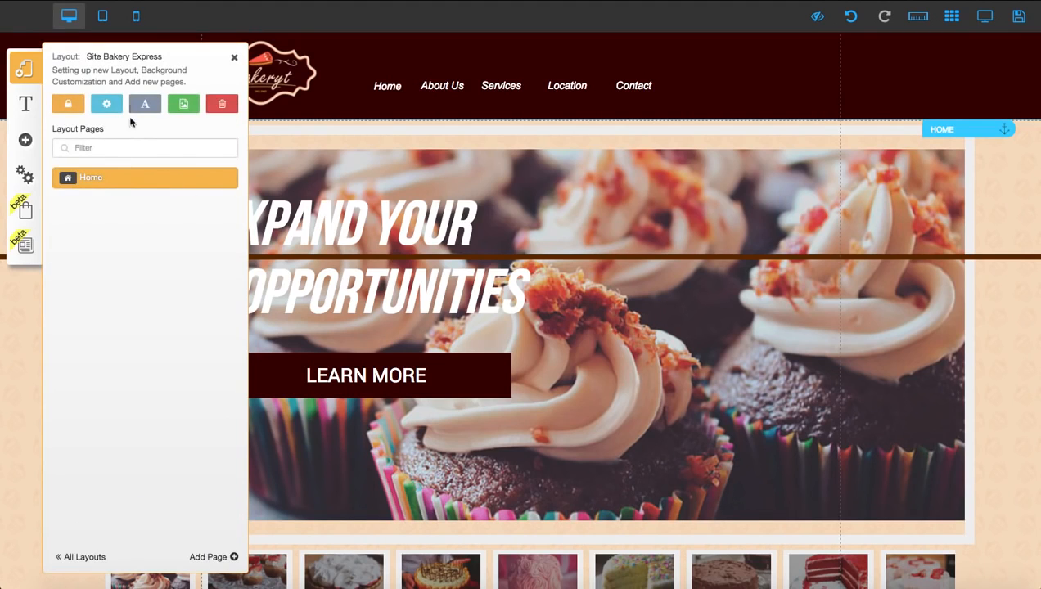
pyautogui.click(107, 105)
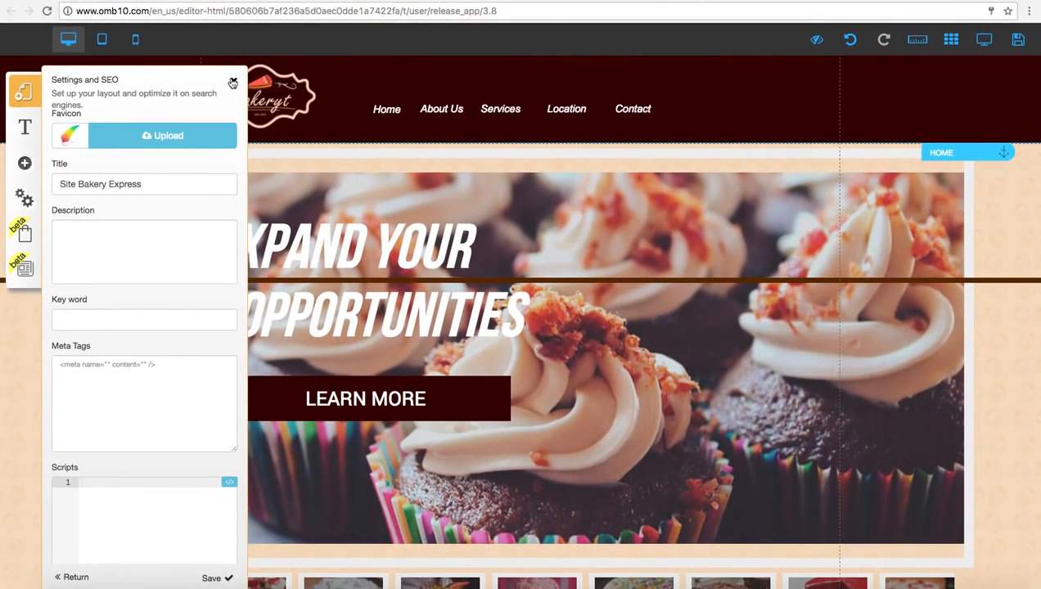
pyautogui.click(109, 184)
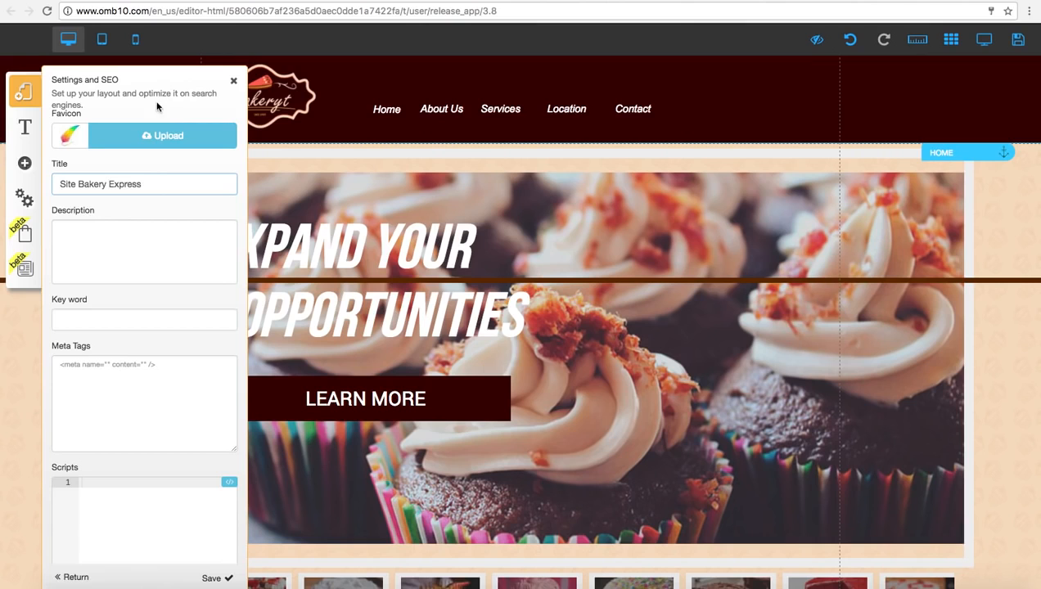
pyautogui.click(232, 82)
# View the site's Restricted Area Settings, close them, and open the platform settings for tablet and mobile modes.
pyautogui.click(27, 198)
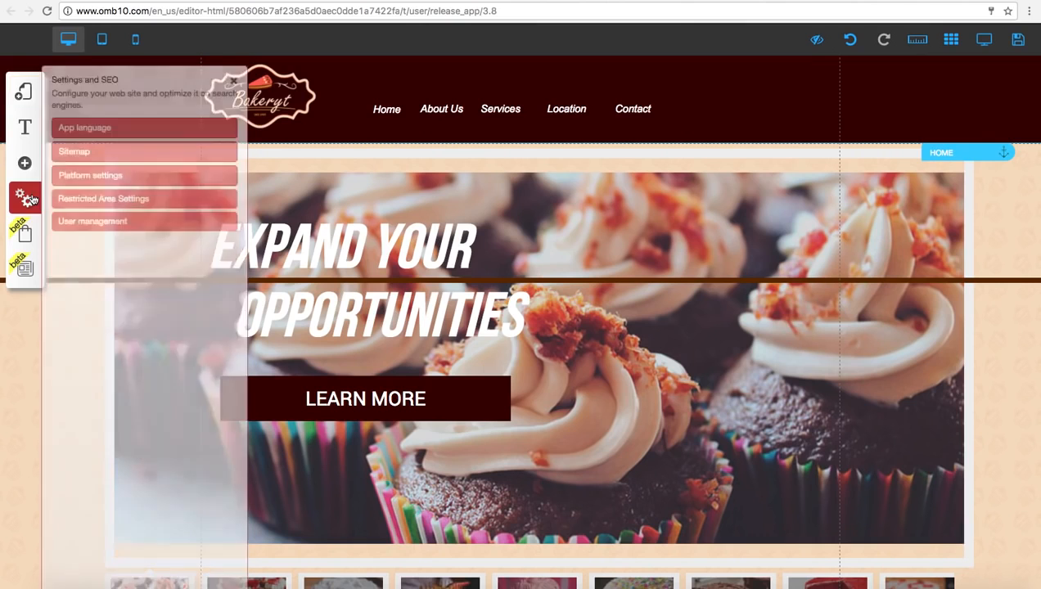
pyautogui.click(93, 198)
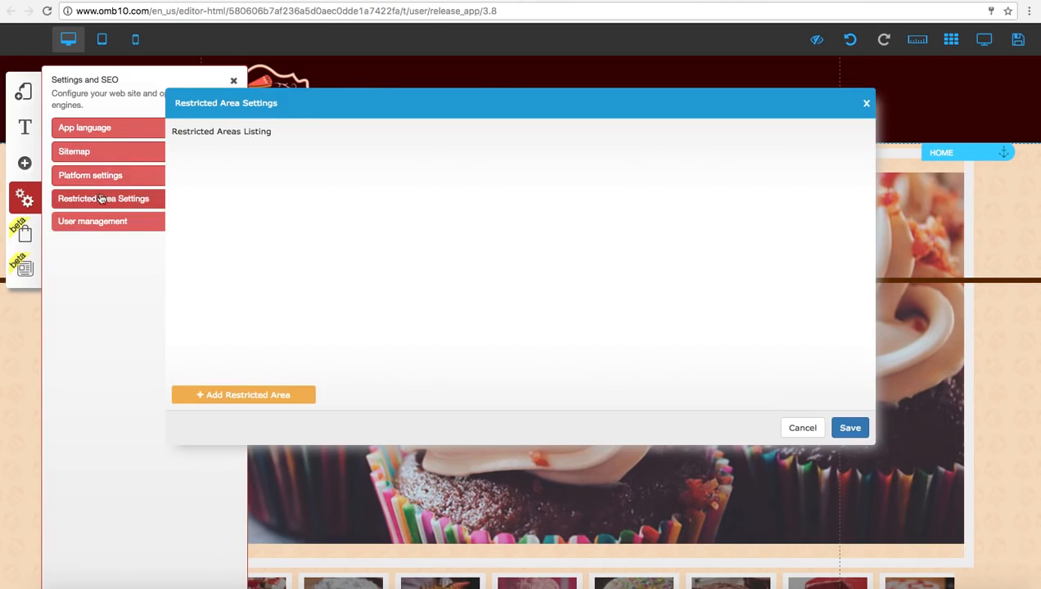
pyautogui.click(868, 104)
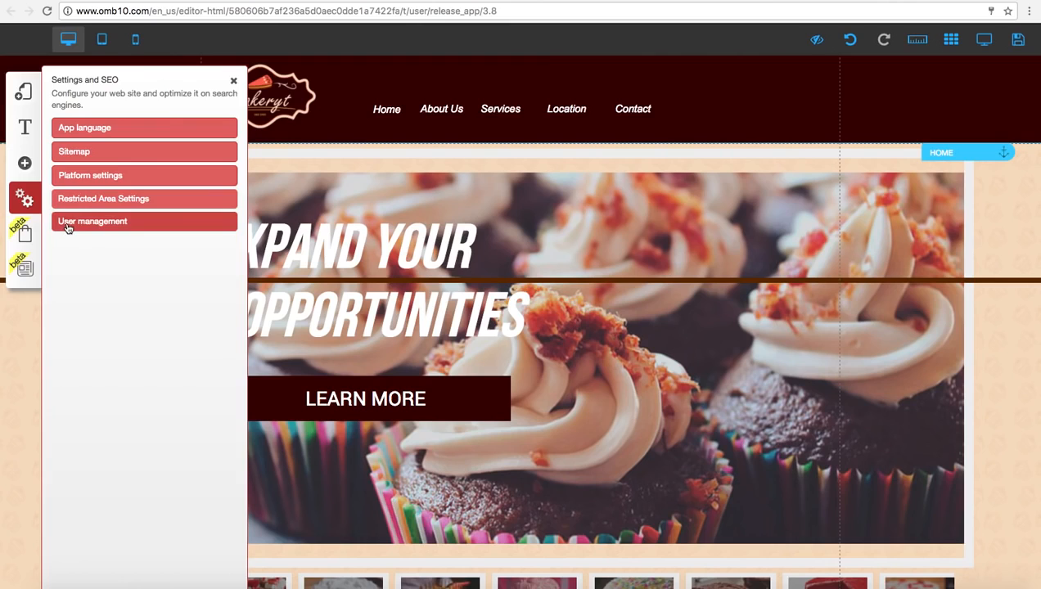
pyautogui.click(78, 177)
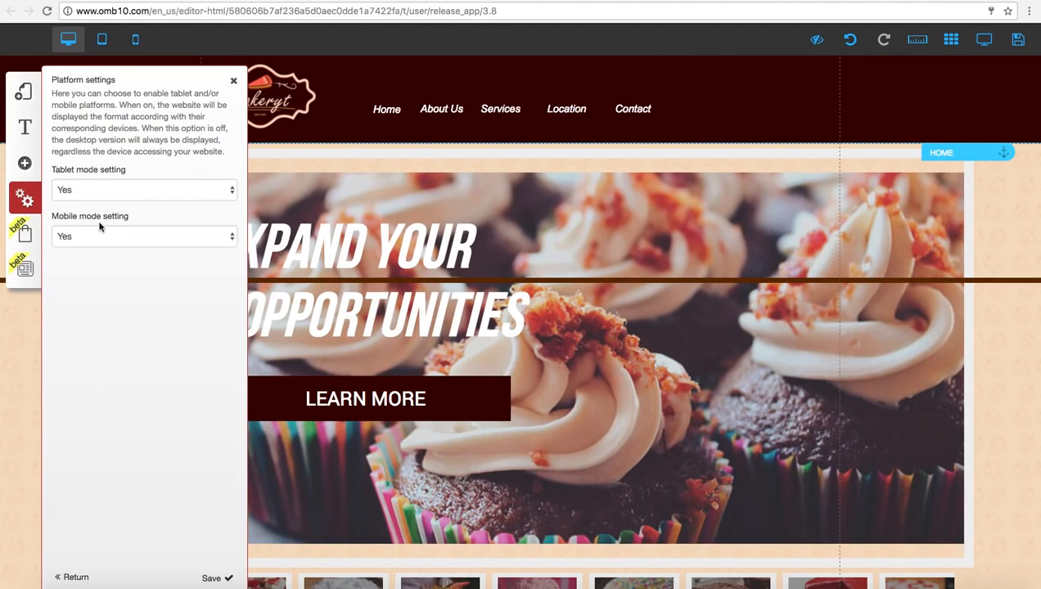
# Close the platform settings and switch the editor to the tablet view.
pyautogui.click(234, 80)
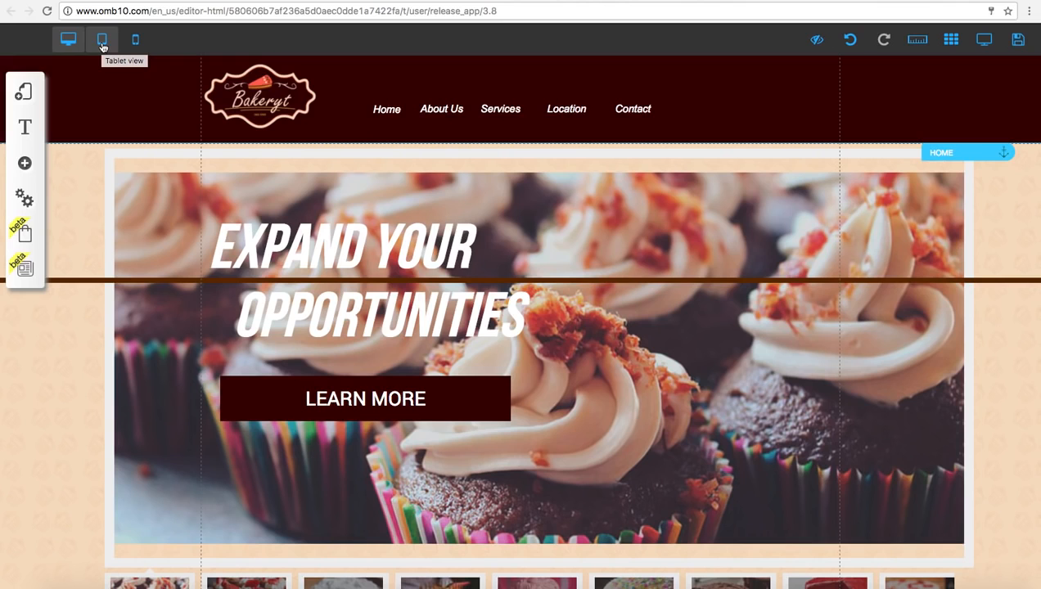
pyautogui.click(103, 41)
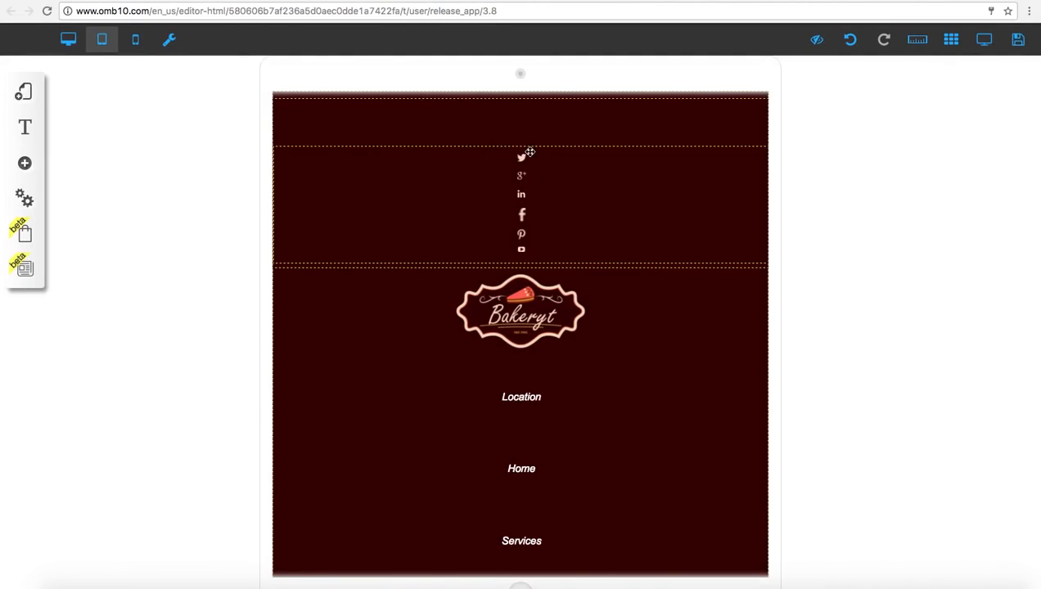
# Open the header banner's options in the tablet layout and close them without changing anything.
pyautogui.click(417, 196)
pyautogui.click(417, 196)
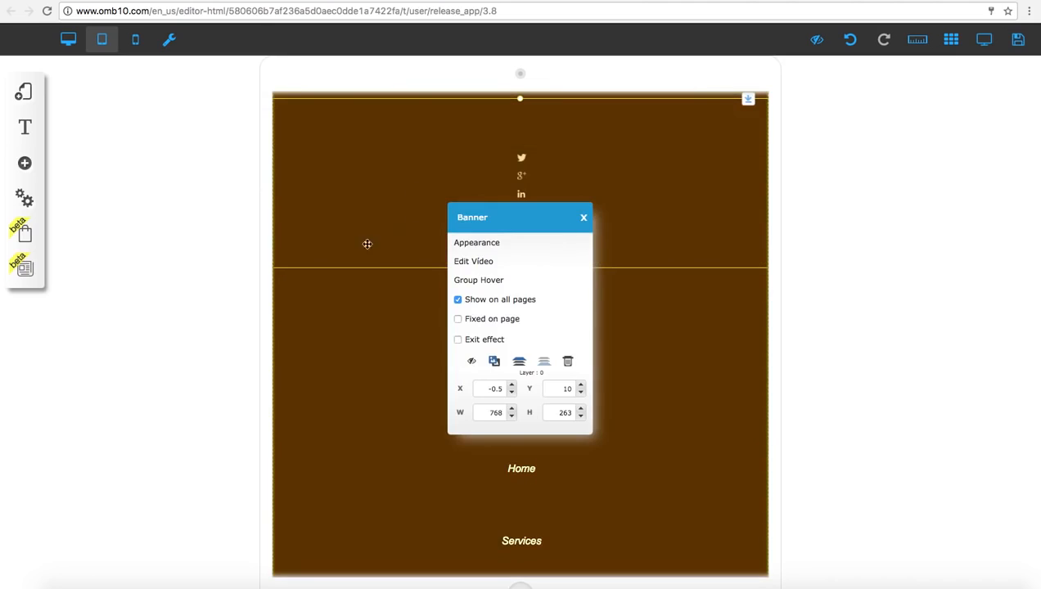
pyautogui.scroll(-5, 350, 301)
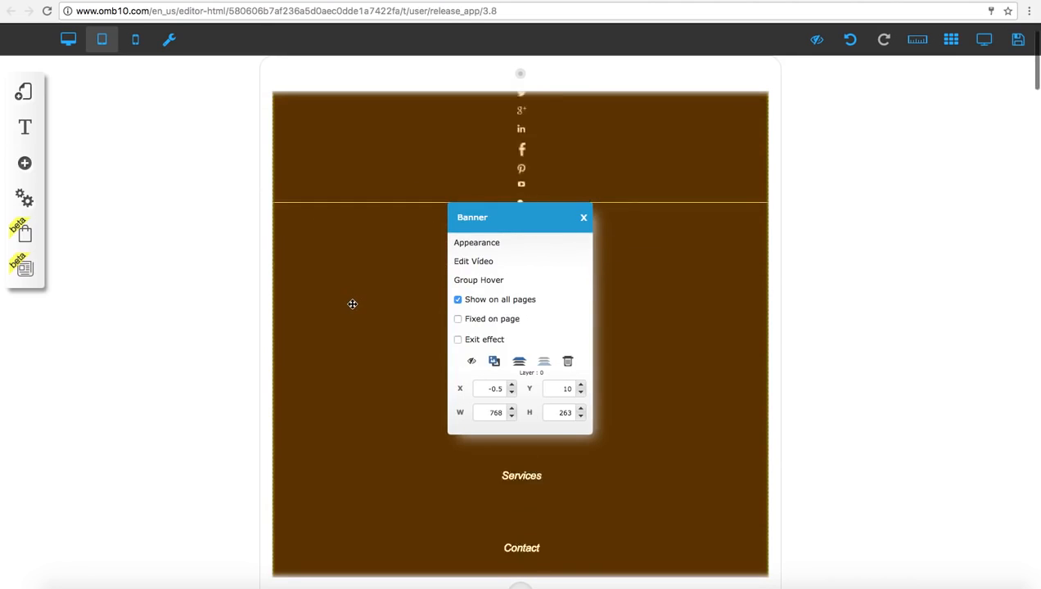
pyautogui.click(583, 220)
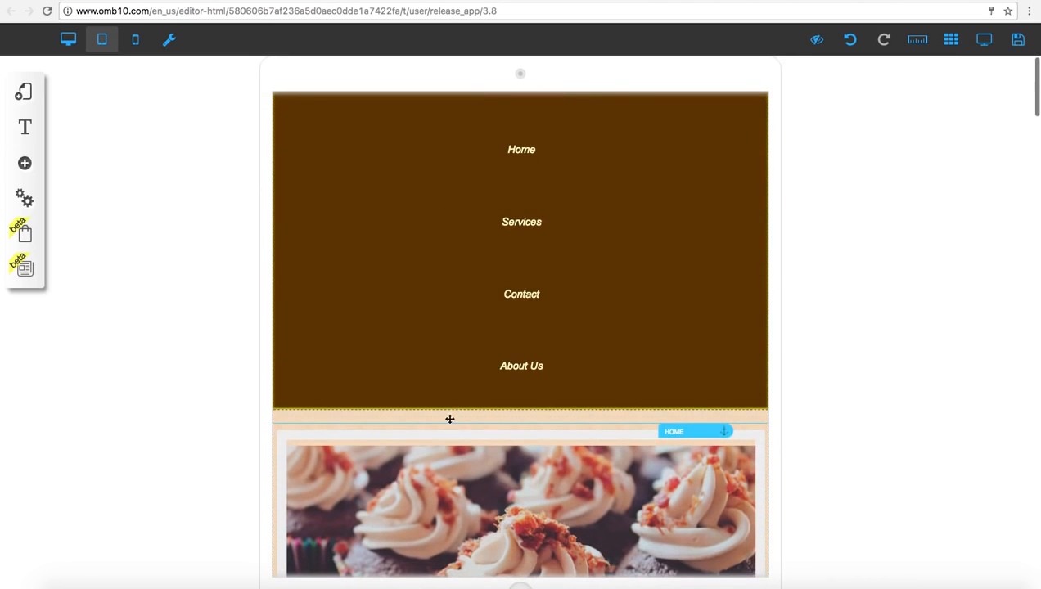
# Move the cupcake gallery off the tablet page and back under the header, permanently dismissing the root element alert.
pyautogui.moveTo(448, 418); pyautogui.dragTo(899, 343)
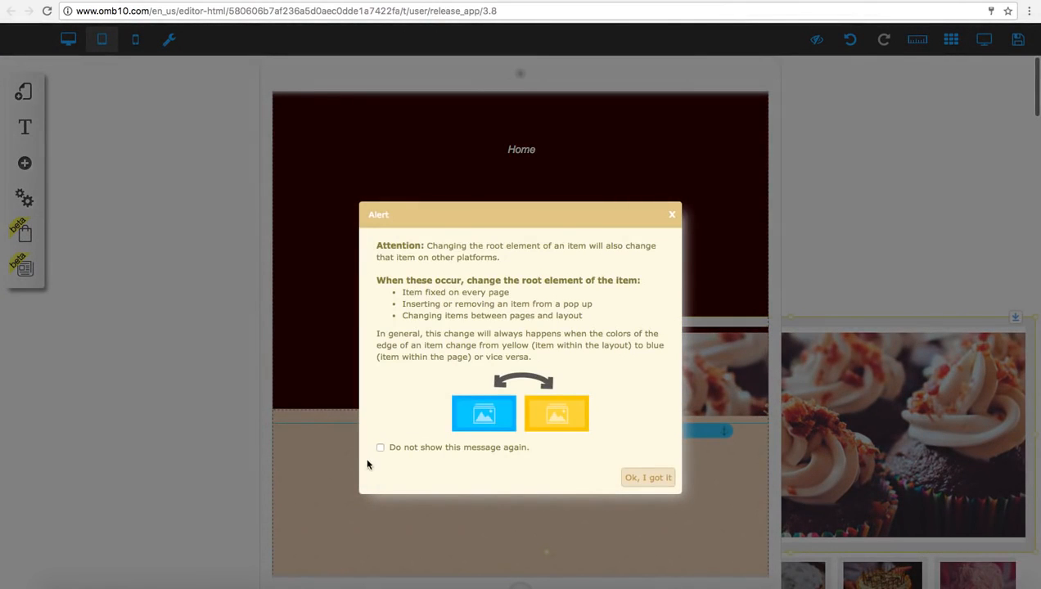
pyautogui.click(380, 447)
pyautogui.click(652, 481)
pyautogui.moveTo(663, 389); pyautogui.dragTo(406, 503)
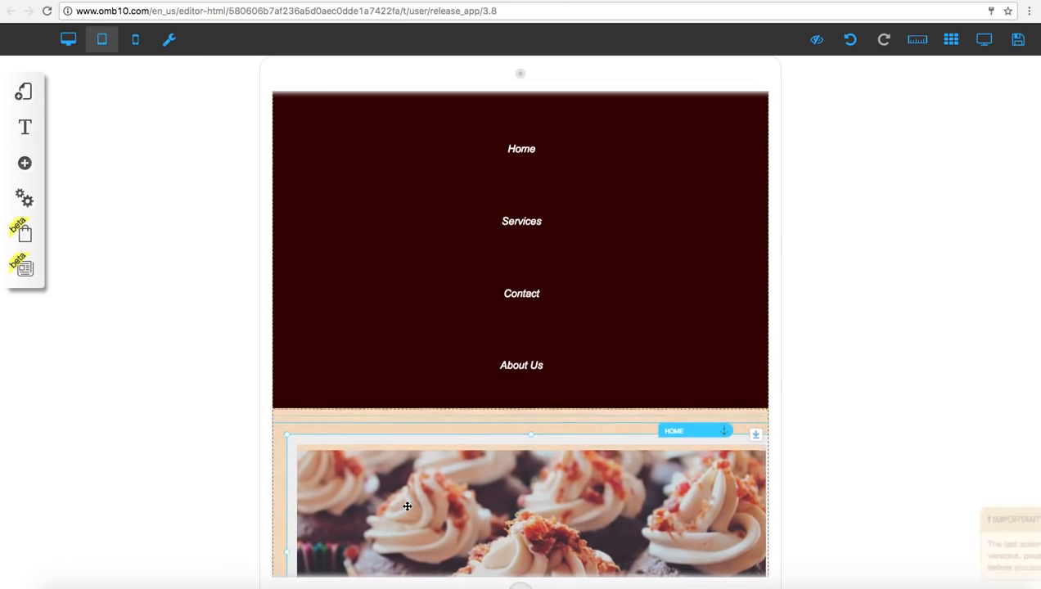
# Displace the cupcake gallery and the EXPAND YOUR OPPORTUNITIES heading, and automatically realign the tablet layout.
pyautogui.scroll(-3, 400, 409)
pyautogui.moveTo(400, 404); pyautogui.dragTo(613, 353)
pyautogui.scroll(-3, 327, 417)
pyautogui.moveTo(458, 518); pyautogui.dragTo(228, 401)
pyautogui.scroll(-1, 421, 274)
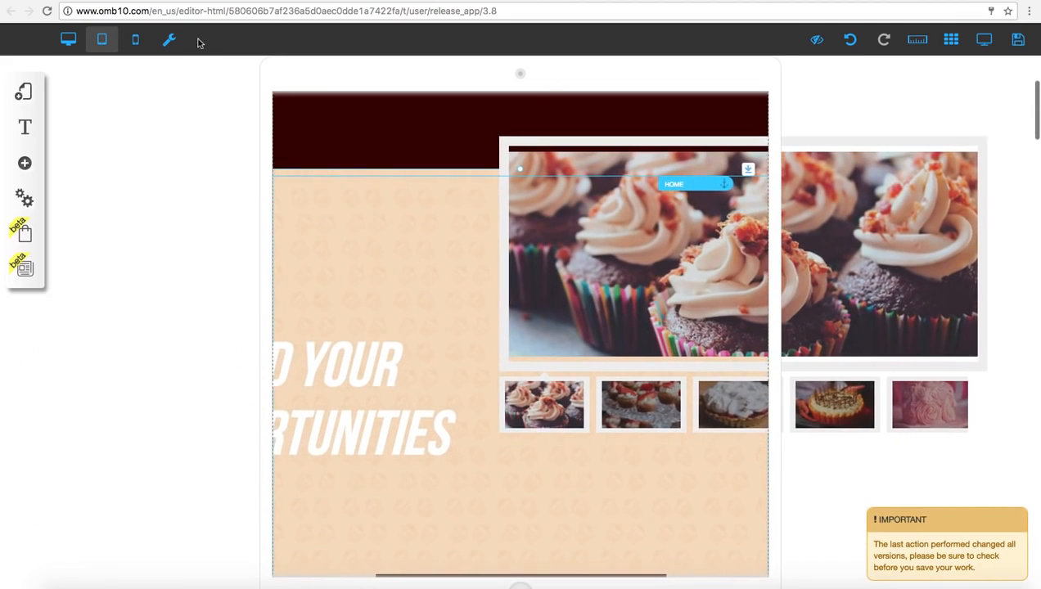
pyautogui.click(169, 39)
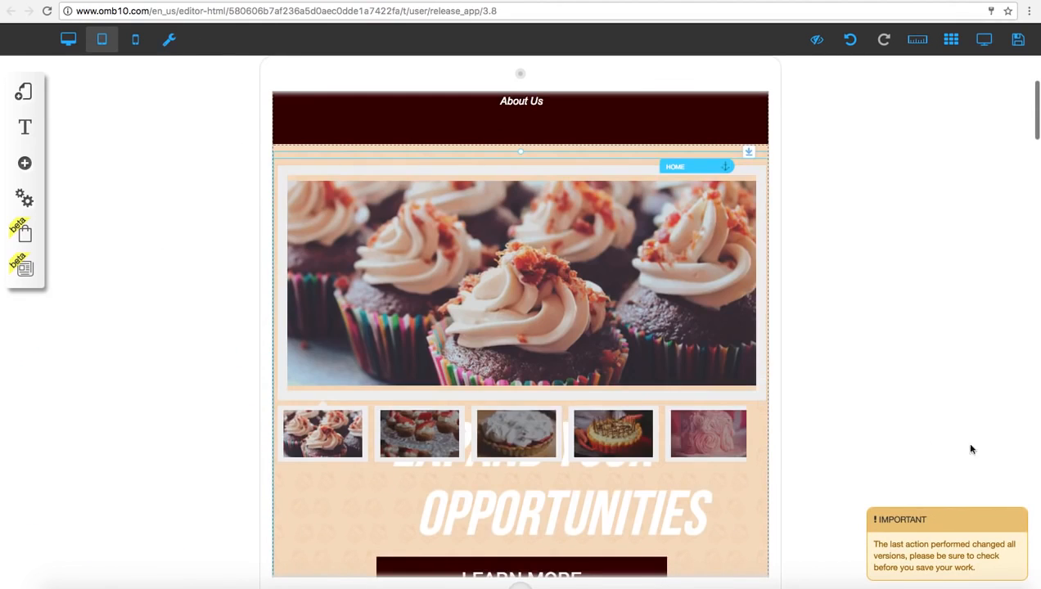
# Shift the EXPAND YOUR OPPORTUNITIES heading and everything beneath it down until it clears the gallery thumbnails in the tablet layout.
pyautogui.scroll(-5, 570, 372)
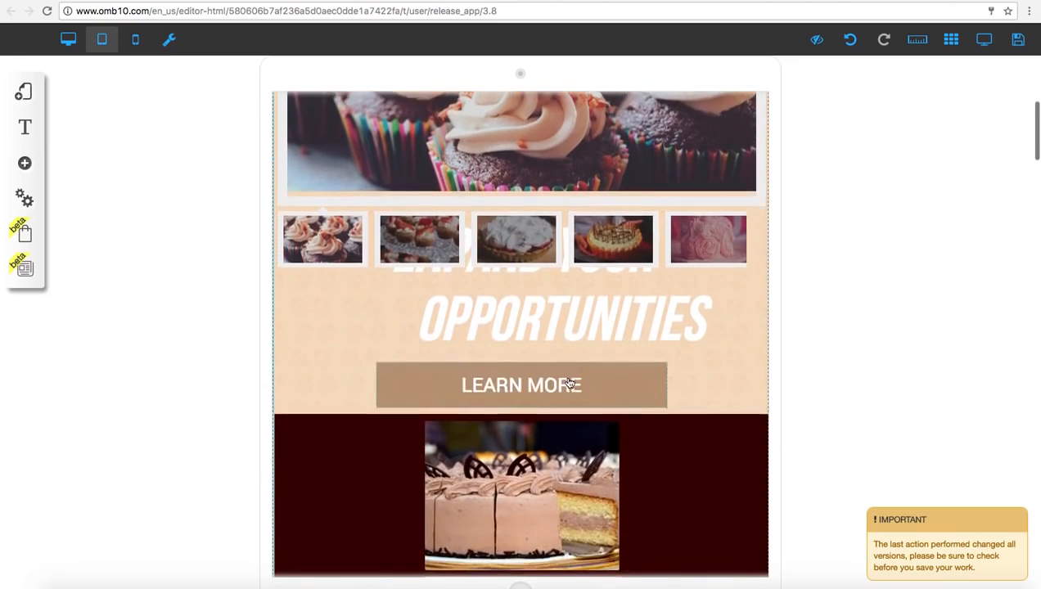
pyautogui.click(576, 309)
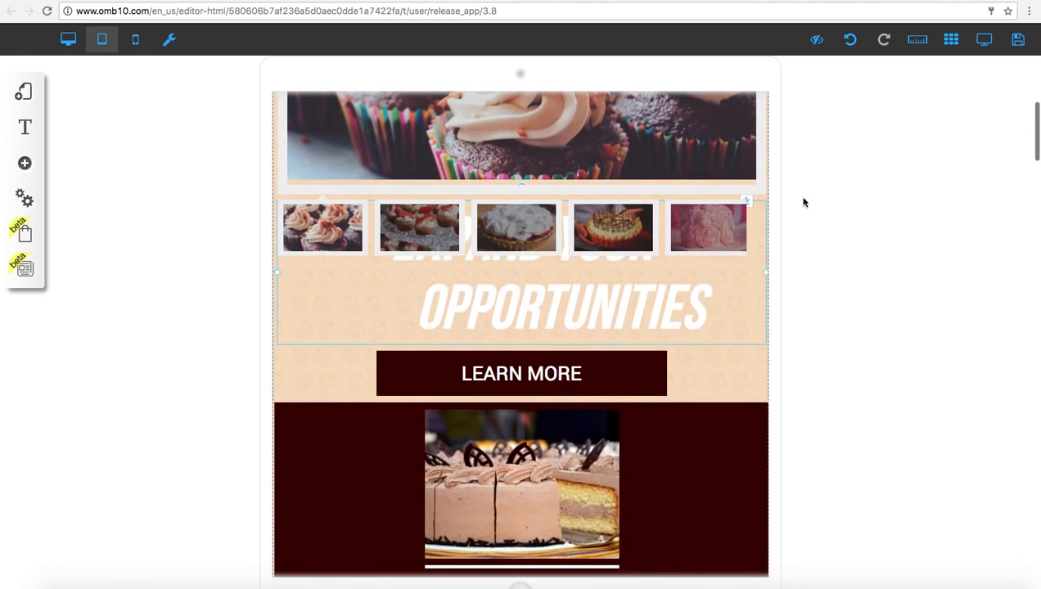
pyautogui.moveTo(747, 199); pyautogui.dragTo(740, 262)
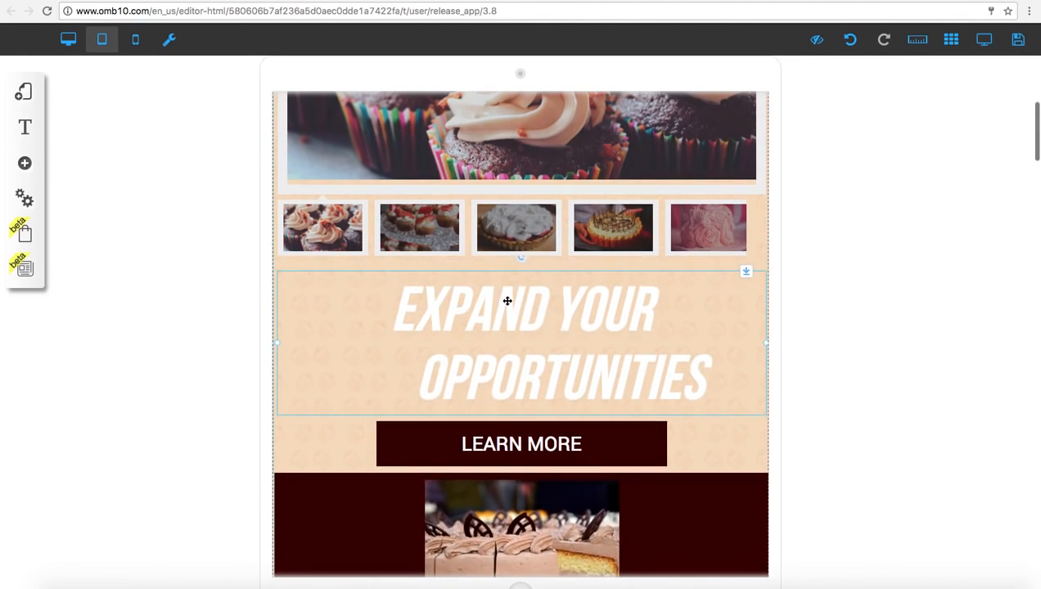
# Switch to the mobile view, pull the Bakeryt logo and social icons out of place, and realign the layout.
pyautogui.click(137, 41)
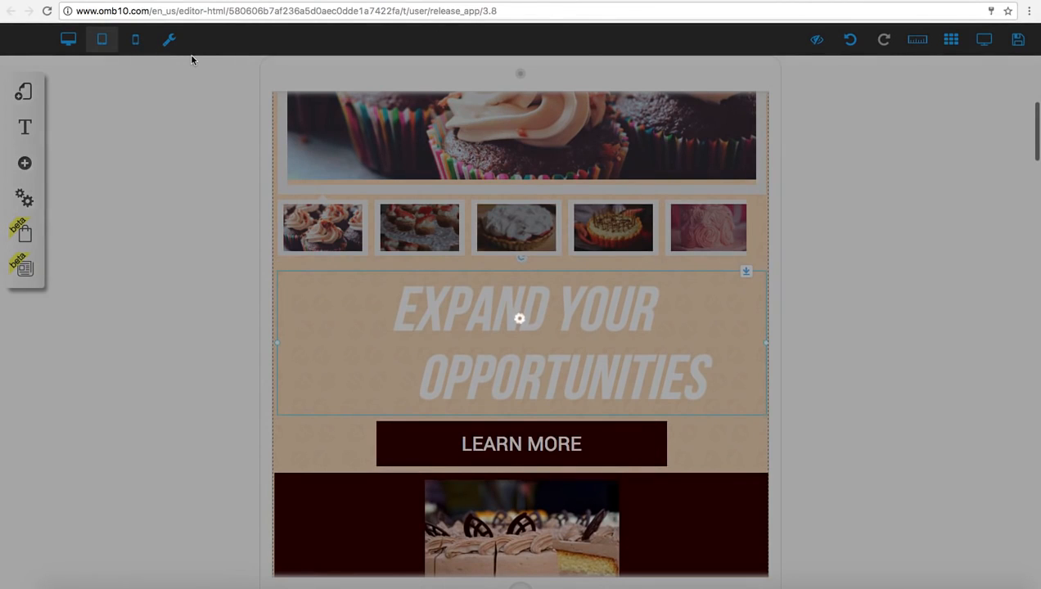
pyautogui.click(136, 43)
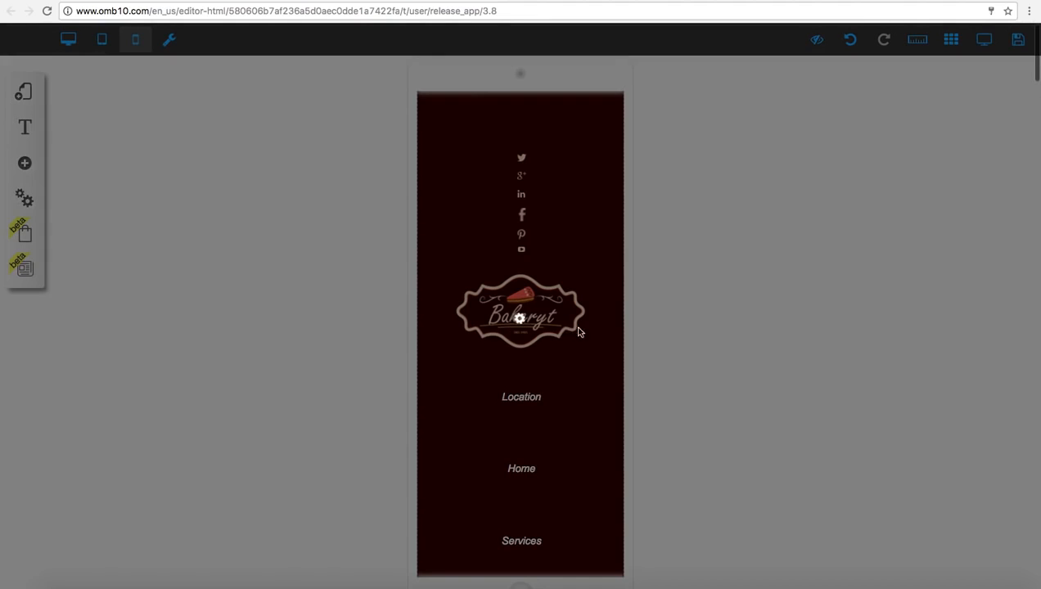
pyautogui.moveTo(564, 316); pyautogui.dragTo(365, 238)
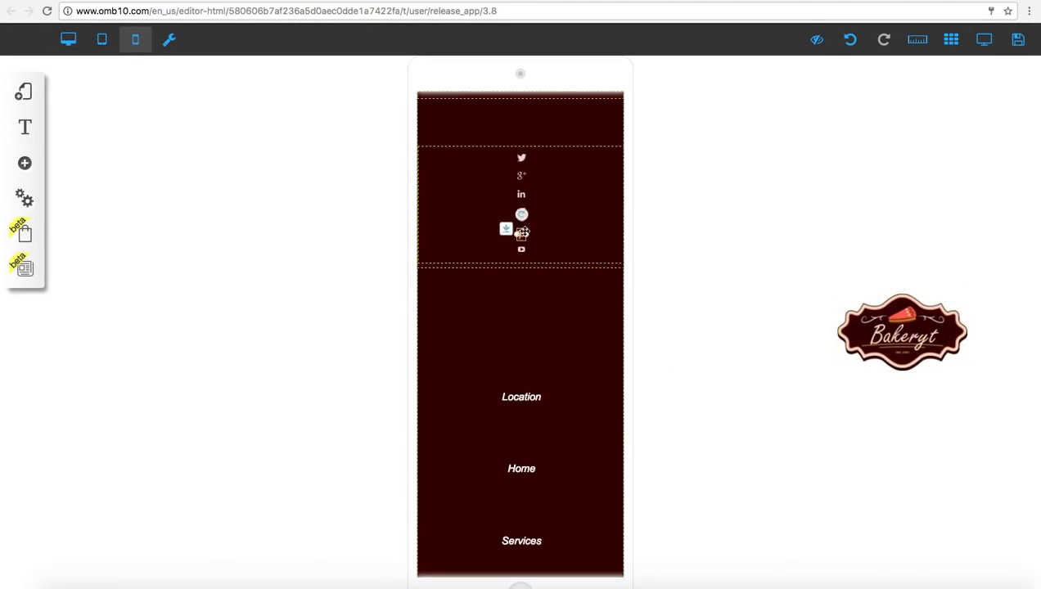
pyautogui.moveTo(524, 162); pyautogui.dragTo(792, 214)
pyautogui.moveTo(552, 254); pyautogui.dragTo(520, 471)
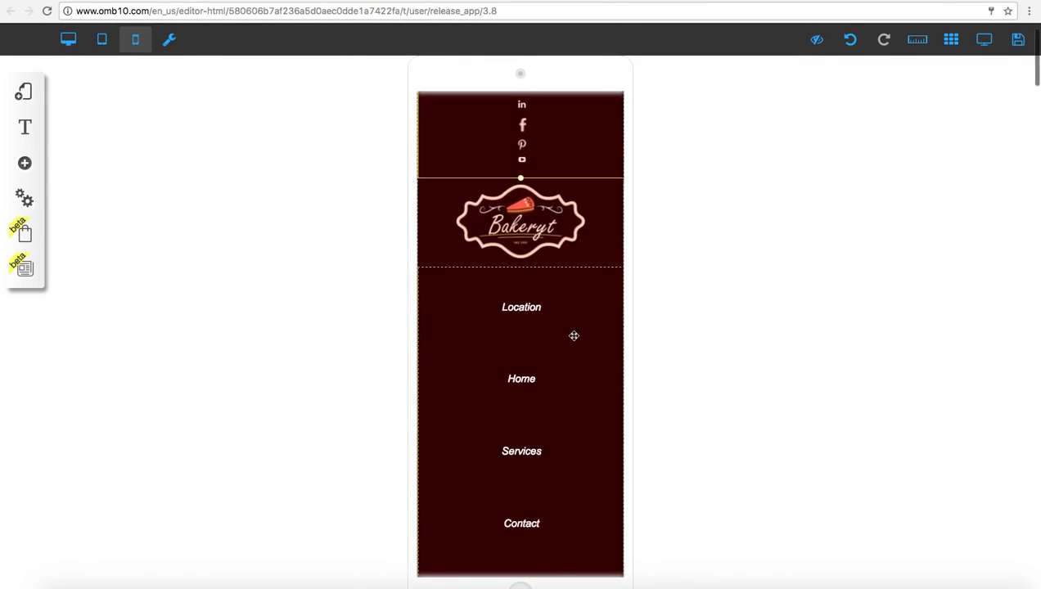
# Shift the EXPAND YOUR OPPORTUNITIES heading and the content beneath it below the gallery thumbnails in the mobile layout.
pyautogui.scroll(-10, 573, 335)
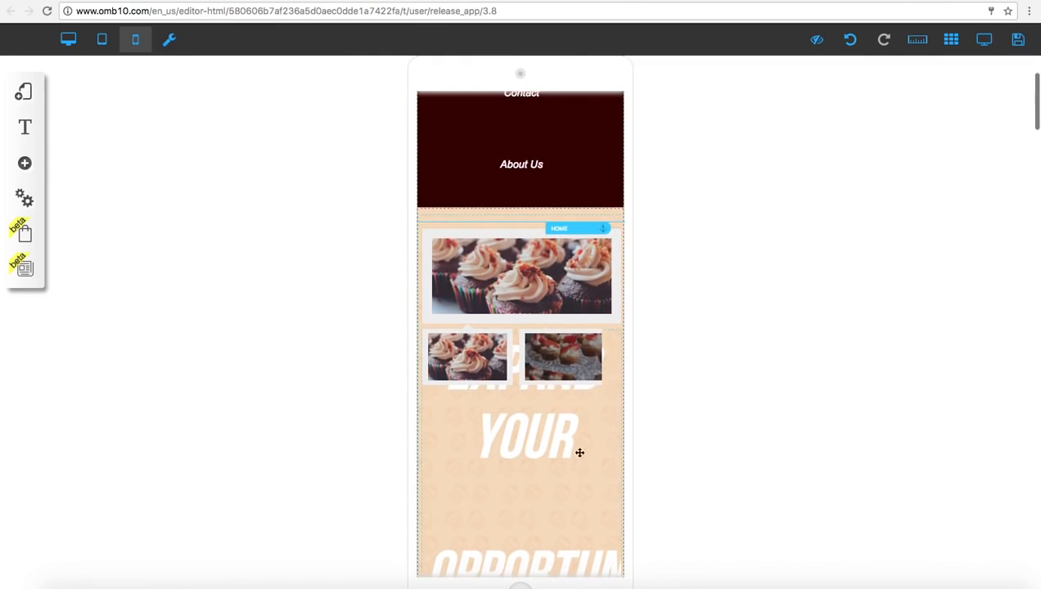
pyautogui.moveTo(603, 329); pyautogui.dragTo(607, 426)
pyautogui.scroll(-5, 506, 386)
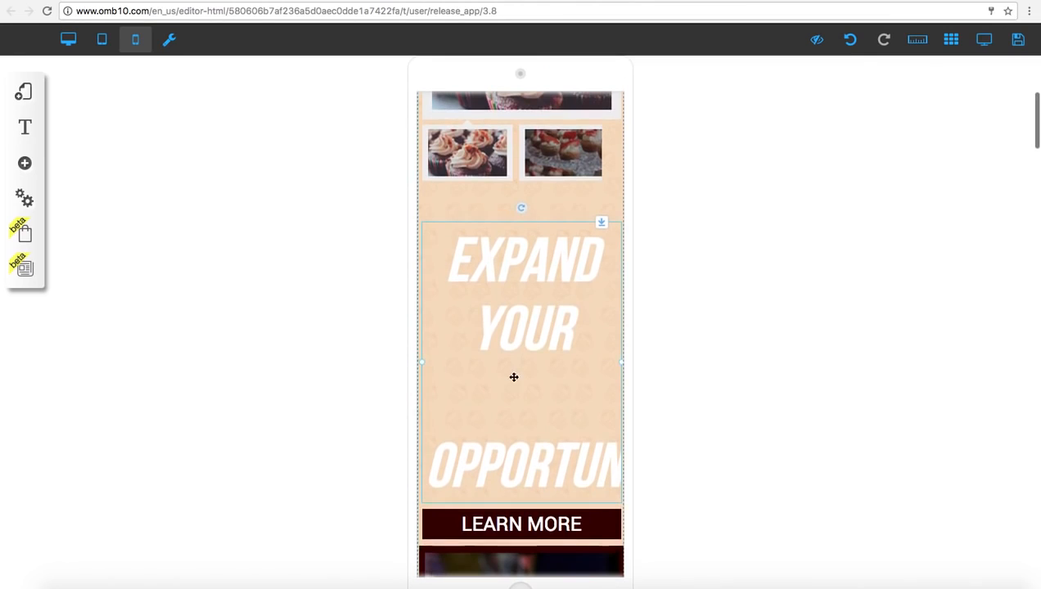
# Set the mobile heading's font size to 70 px and line spacing to 105 px, leaving the colour unchanged.
pyautogui.doubleClick(517, 342)
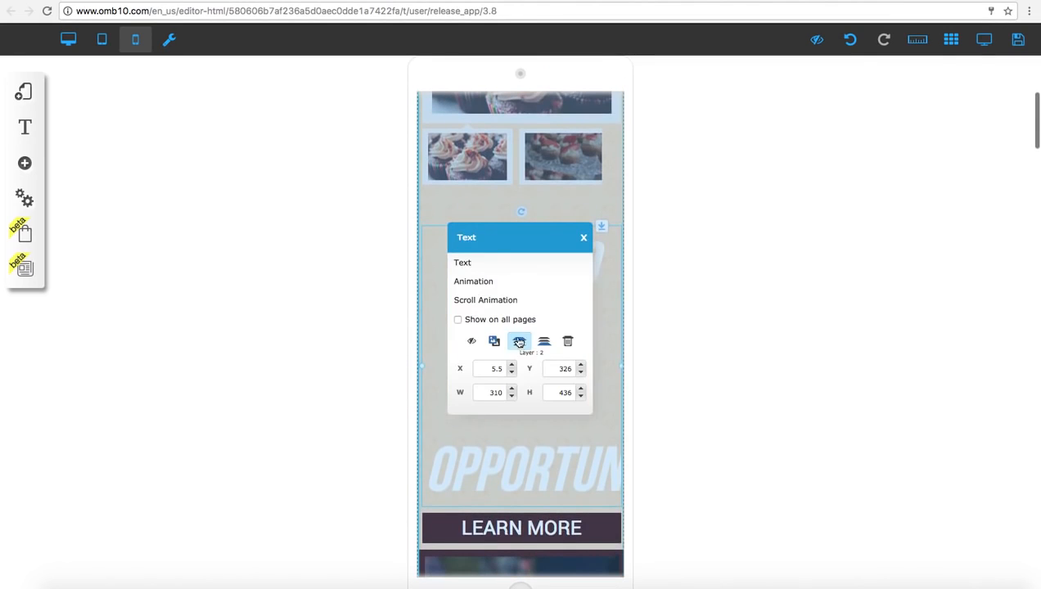
pyautogui.click(478, 268)
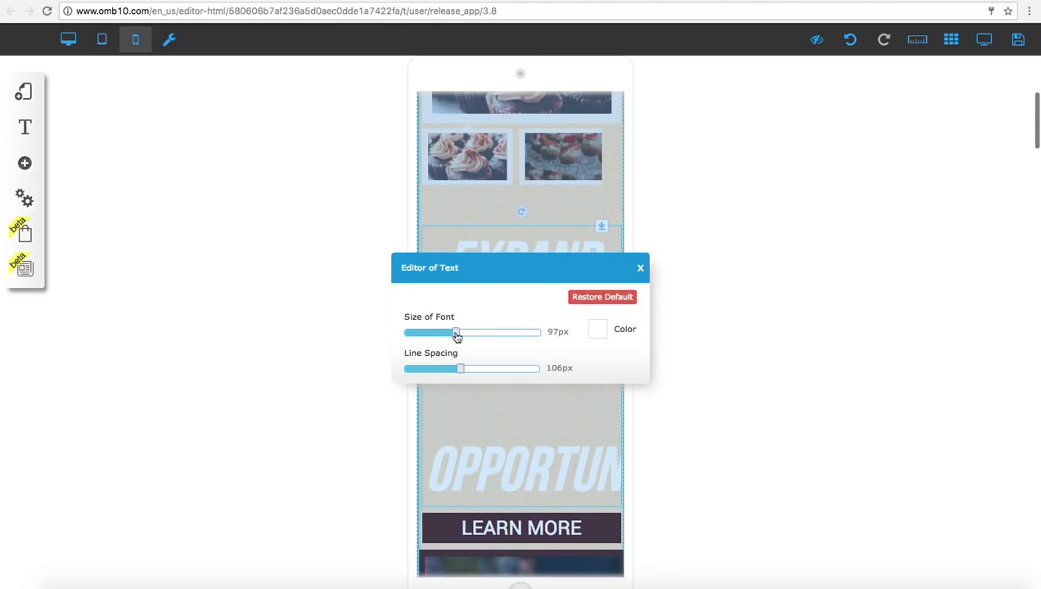
pyautogui.moveTo(454, 336); pyautogui.dragTo(459, 371)
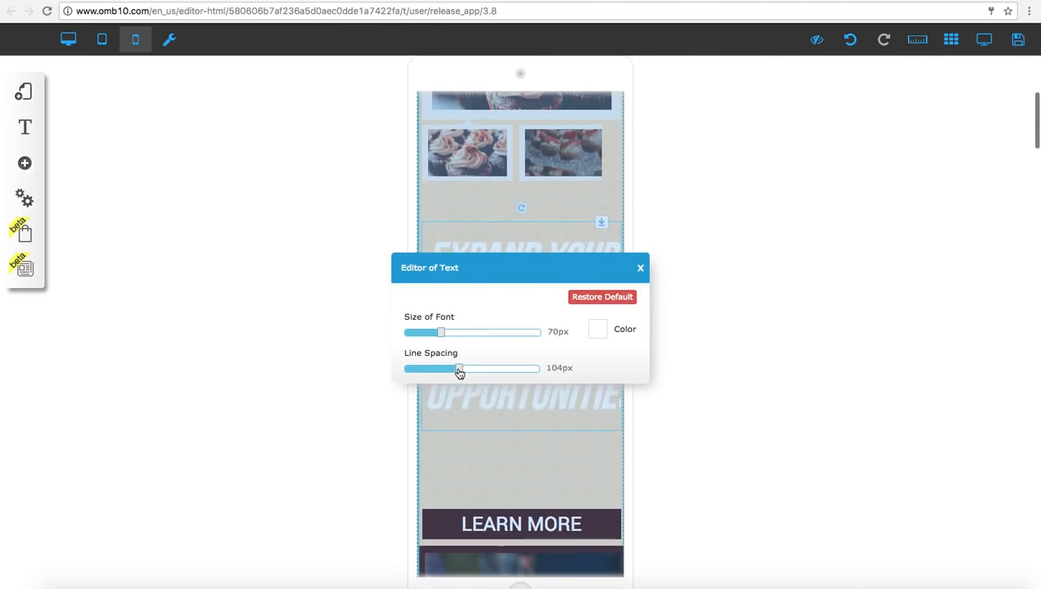
pyautogui.click(597, 331)
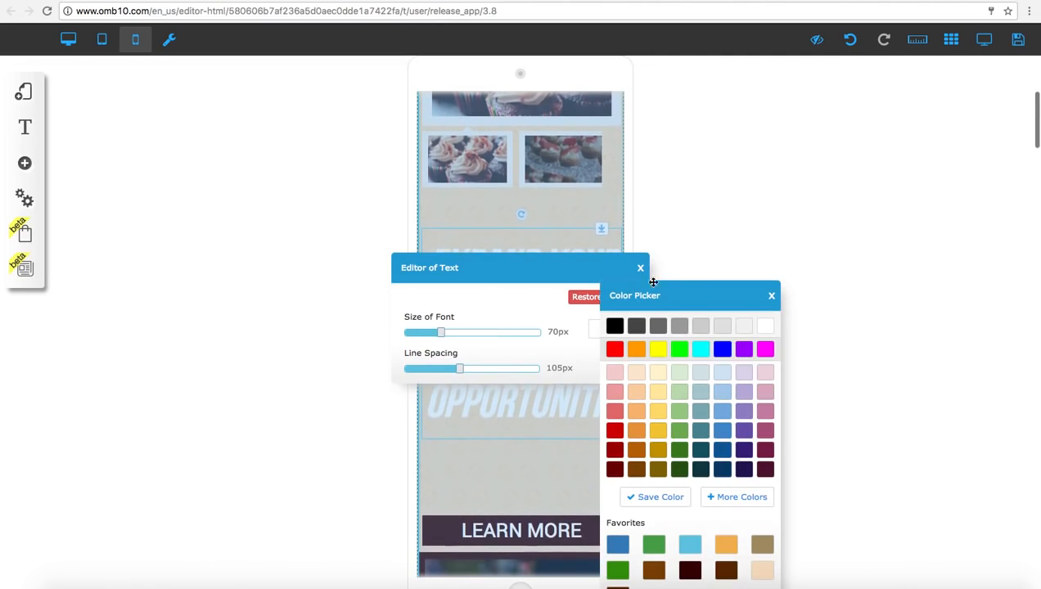
pyautogui.click(640, 269)
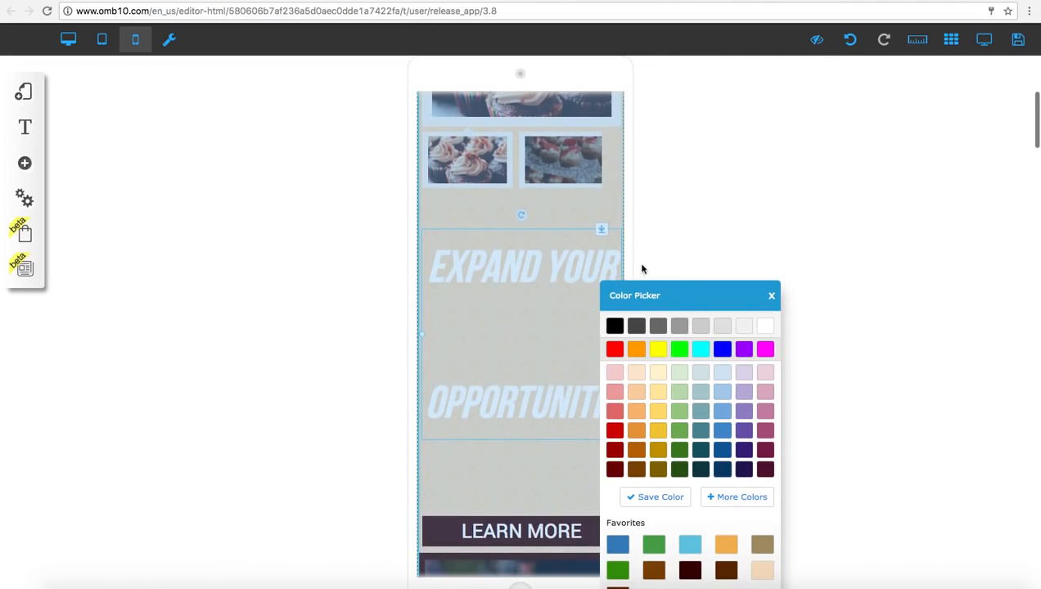
pyautogui.click(770, 295)
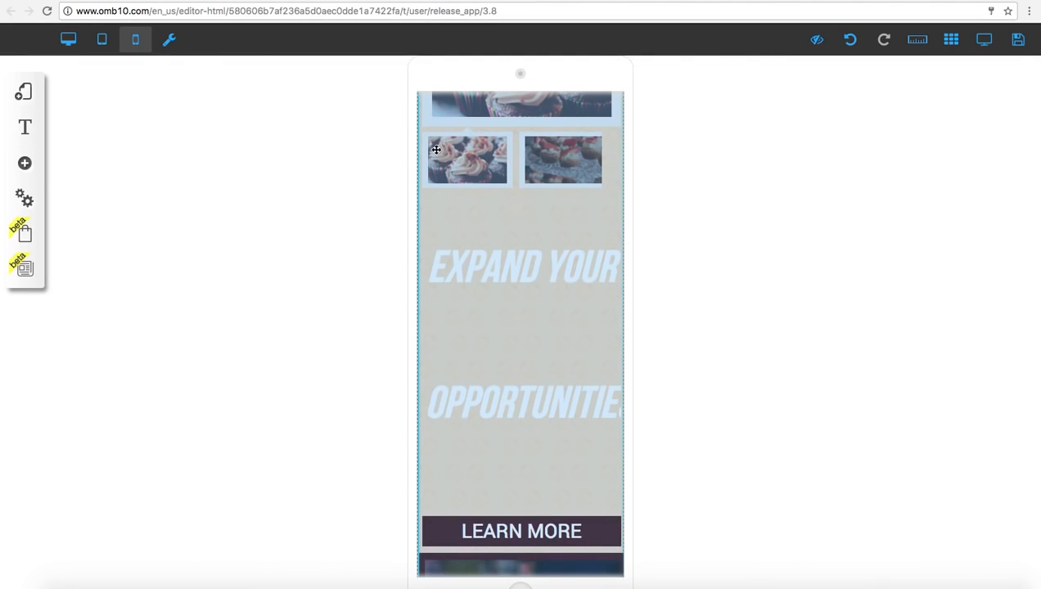
# Check the desktop view, return to the tablet view and hide the Bakeryt logo there.
pyautogui.click(69, 41)
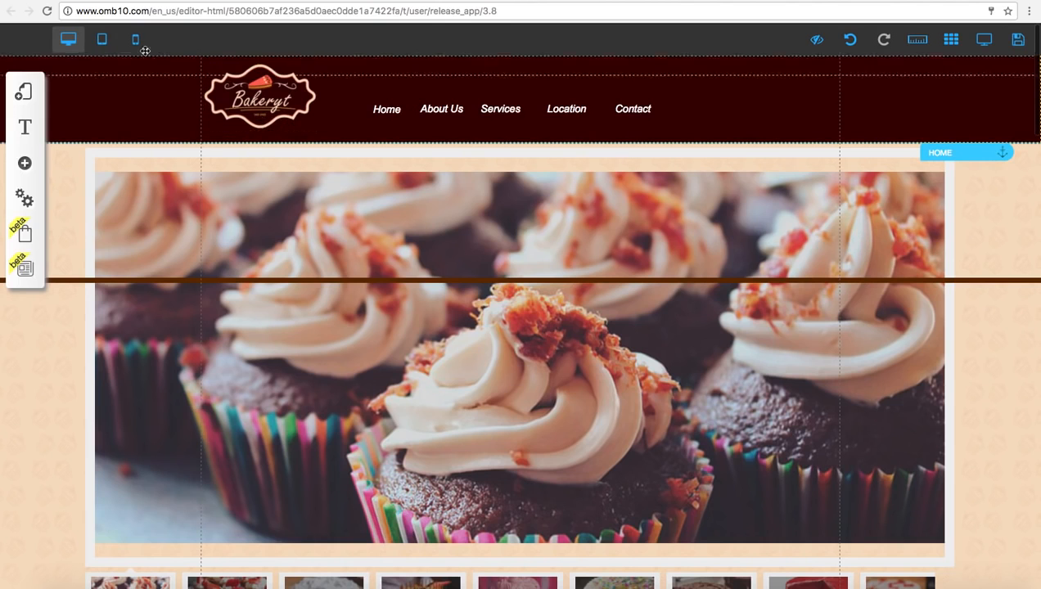
pyautogui.click(102, 41)
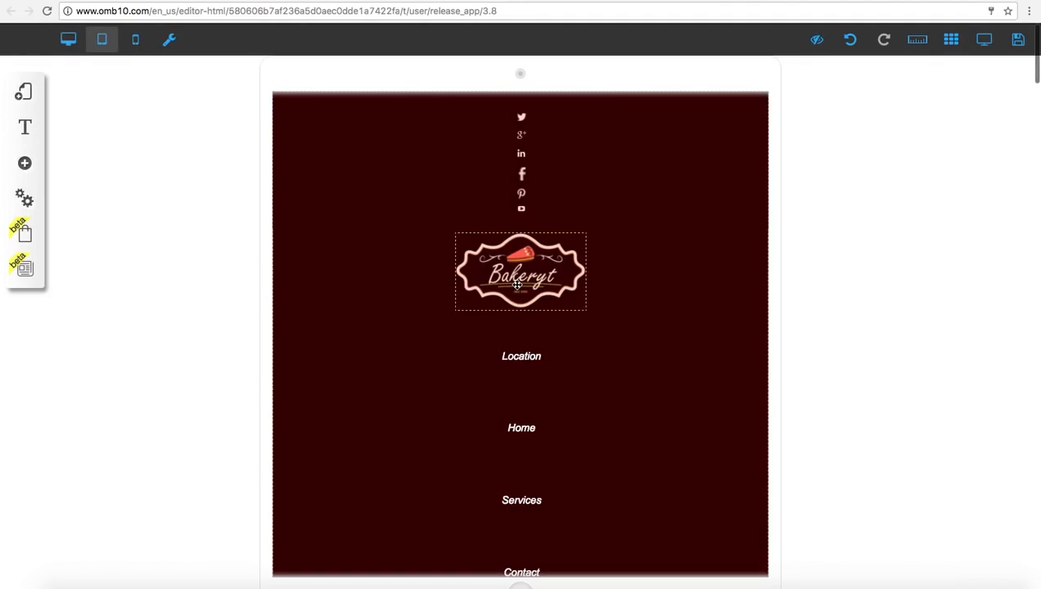
pyautogui.click(517, 284)
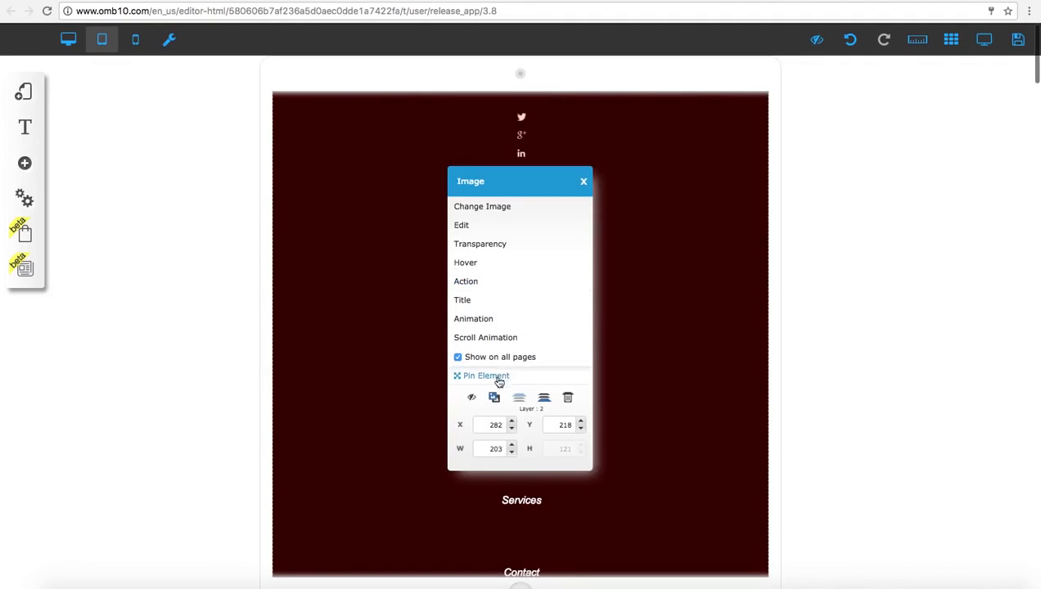
pyautogui.click(471, 398)
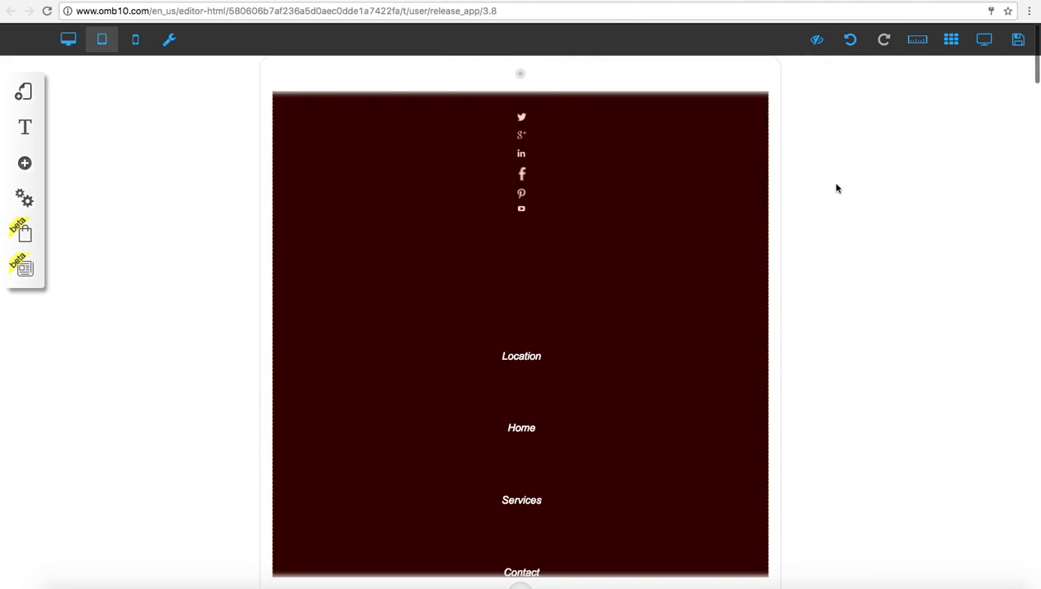
# Return to the desktop view and save the site, registering it under the URL name "bakery".
pyautogui.click(72, 40)
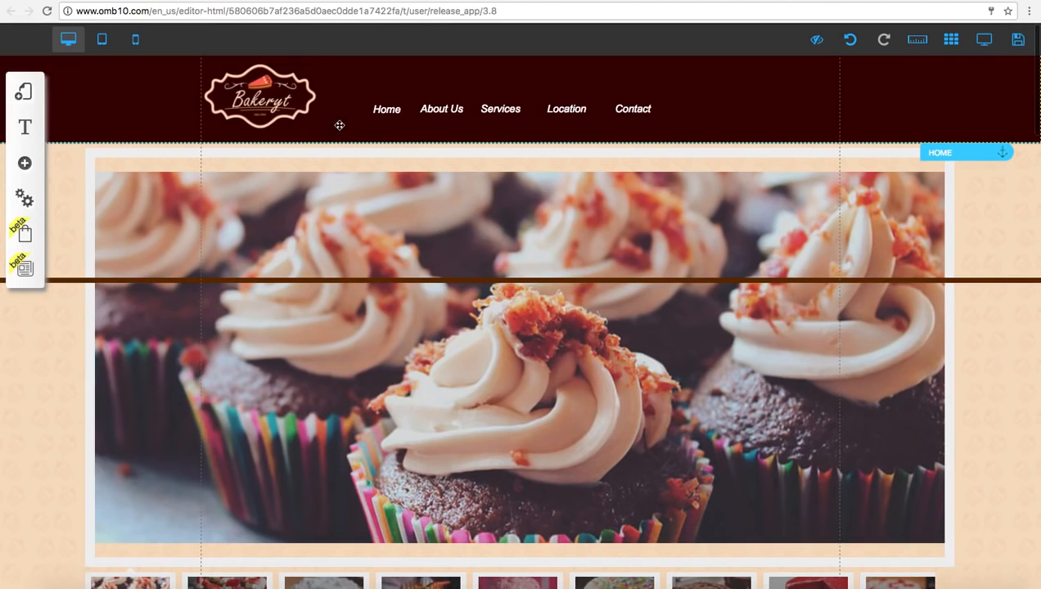
pyautogui.click(1015, 43)
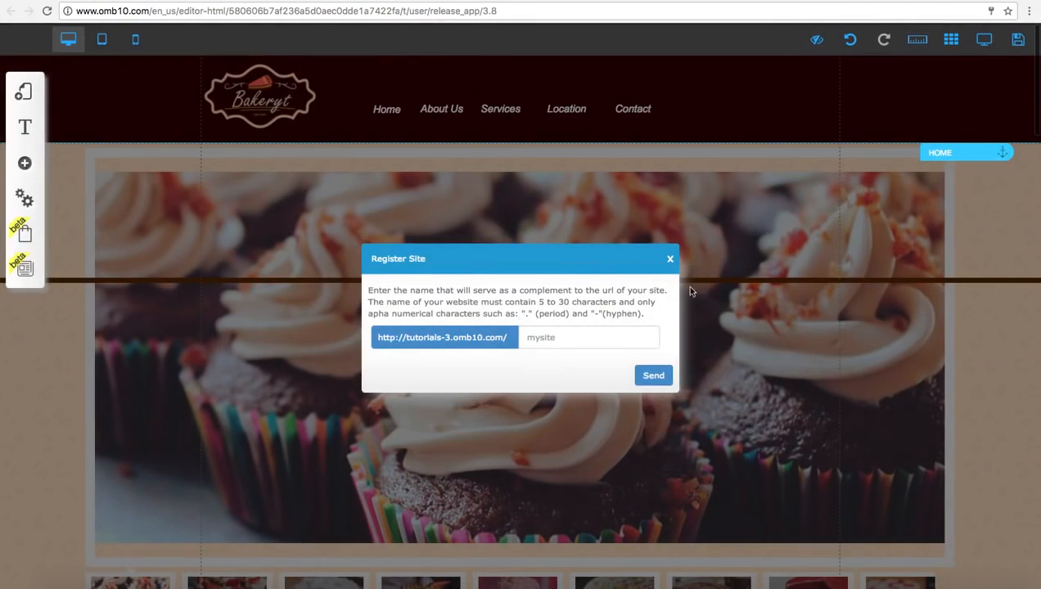
pyautogui.click(616, 329)
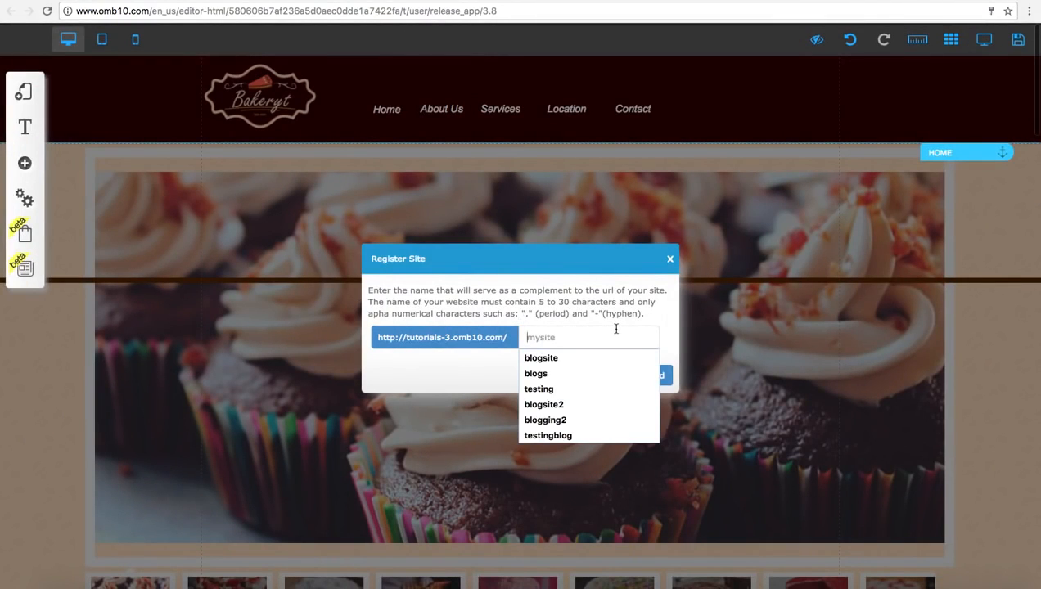
pyautogui.write('bakery')
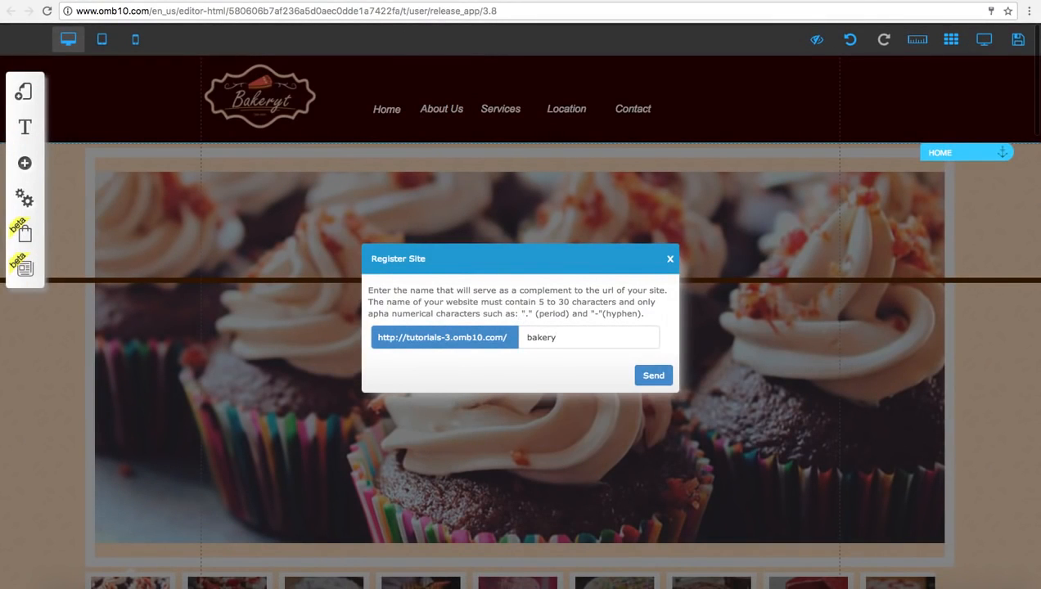
pyautogui.click(664, 372)
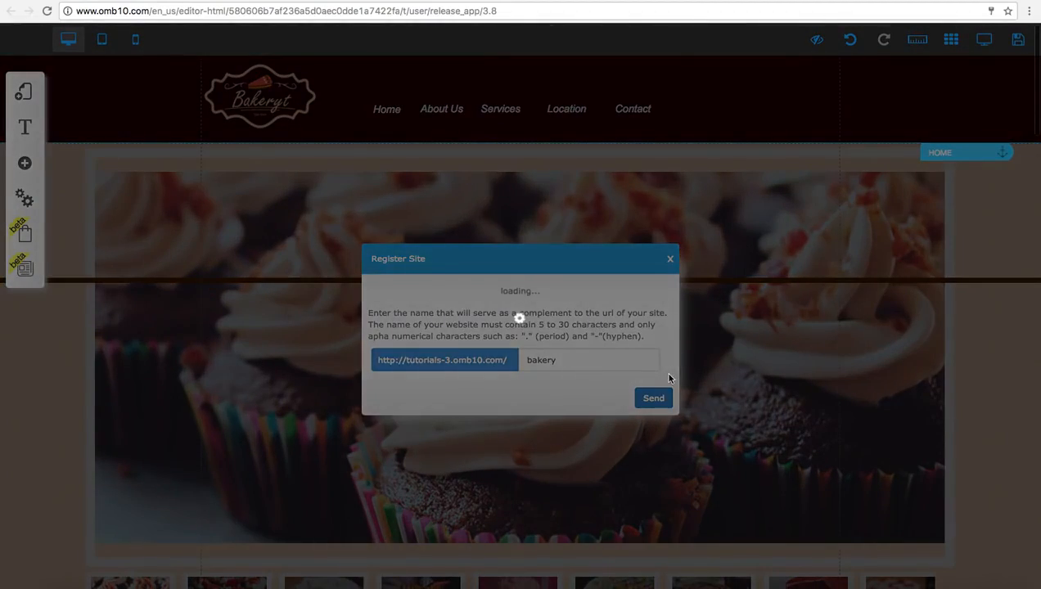
pyautogui.click(689, 448)
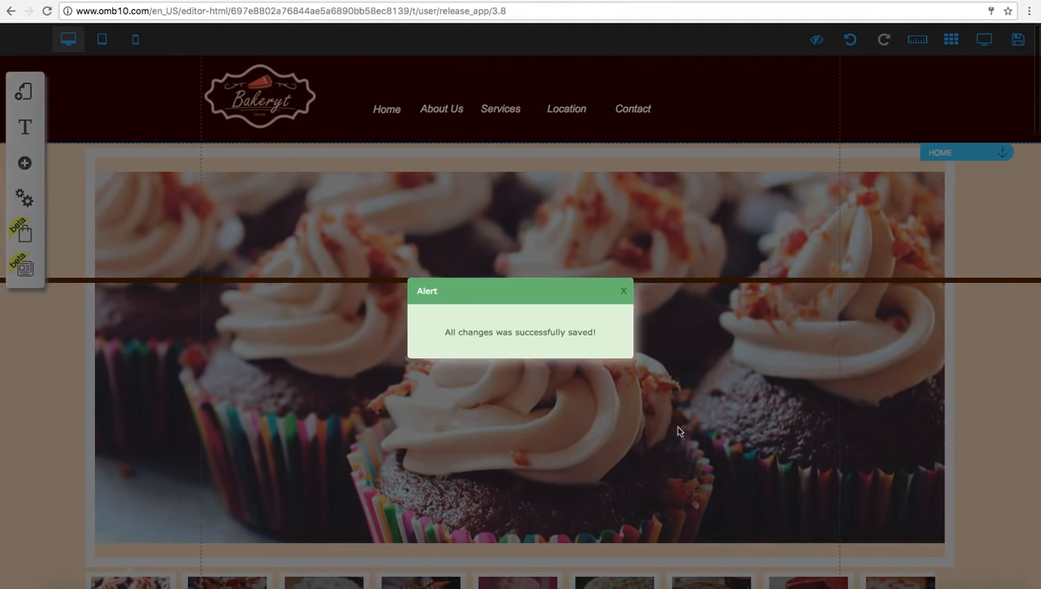
pyautogui.click(625, 292)
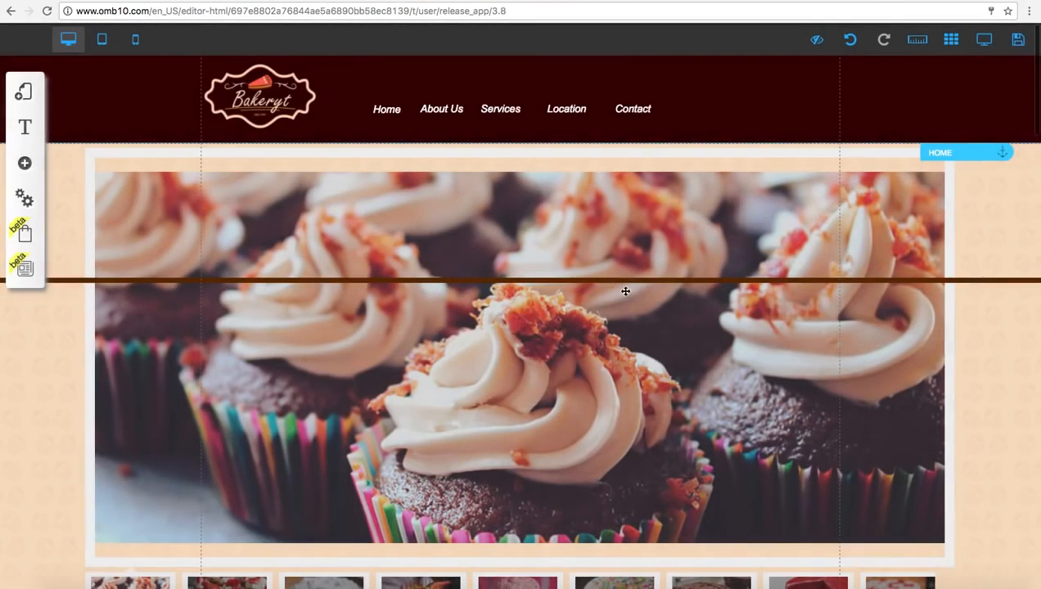
# Close the site editor, confirm leaving the page, and open the account's list of existing sites.
pyautogui.press('super+w')
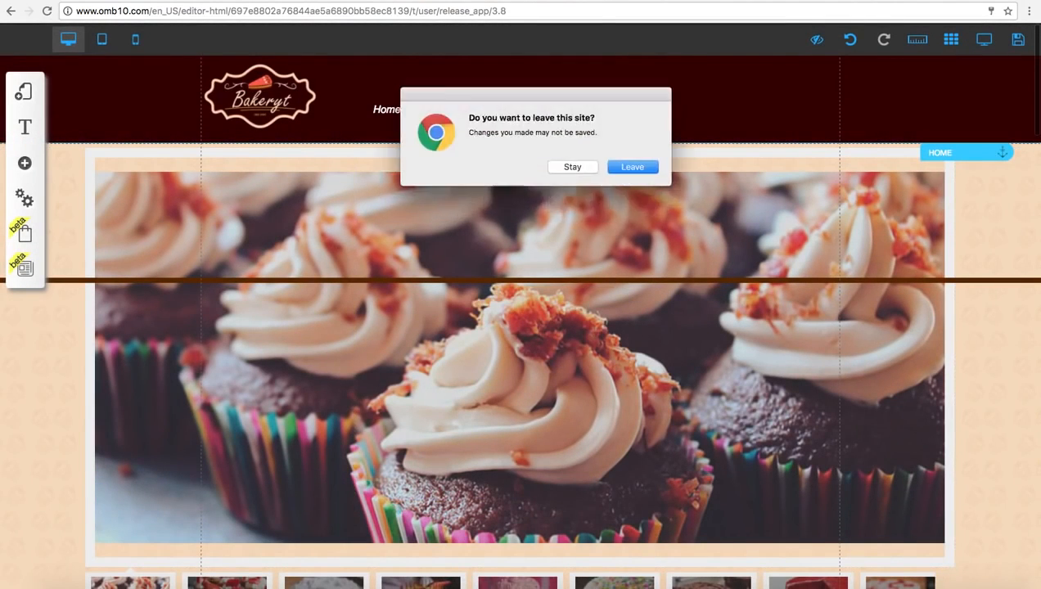
pyautogui.click(635, 167)
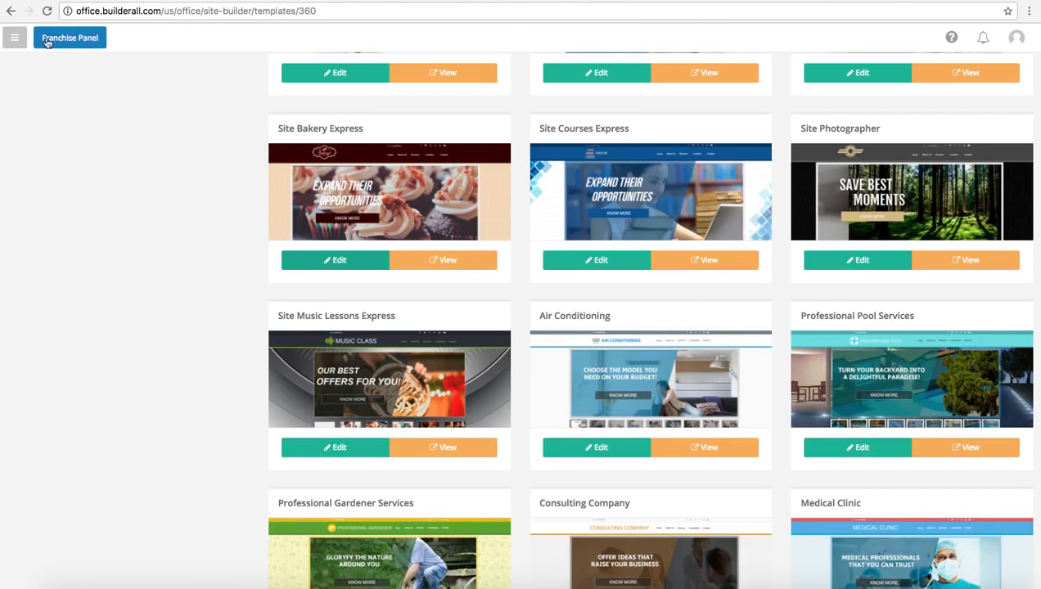
pyautogui.click(15, 37)
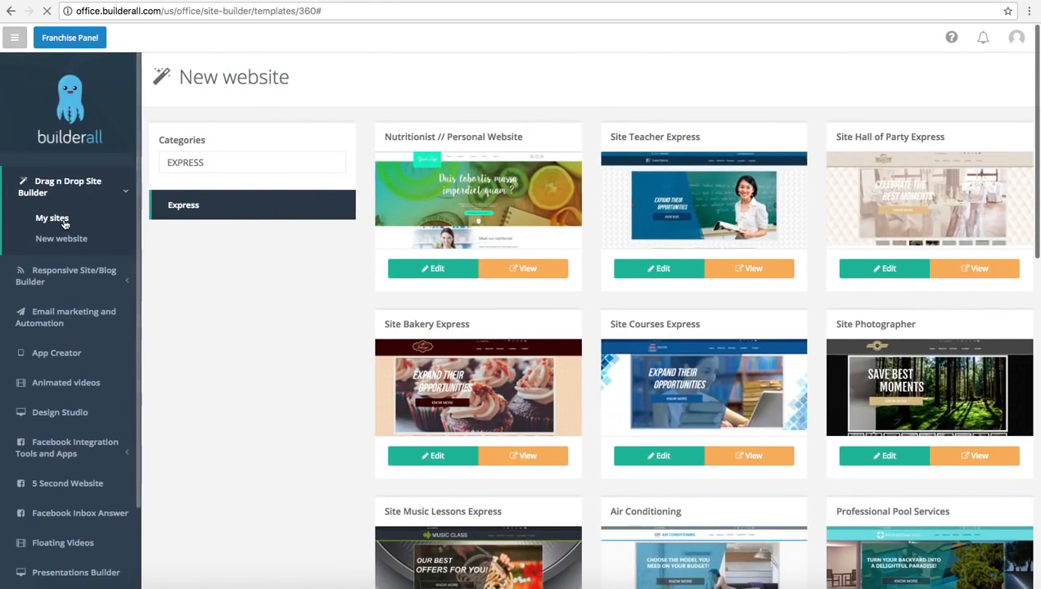
pyautogui.click(69, 222)
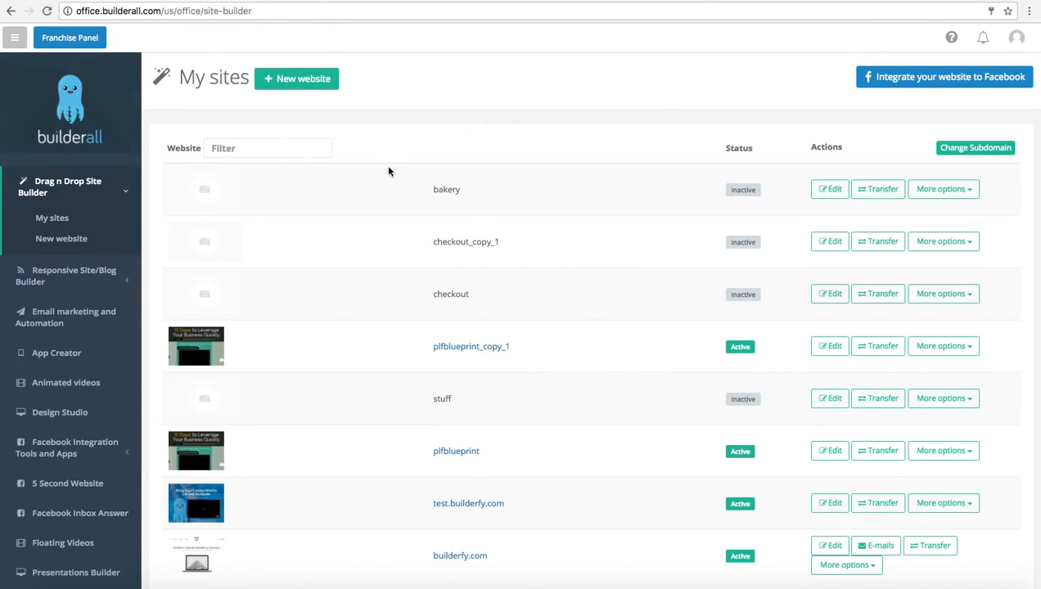
# Publish the inactive bakery website from the site list and confirm the publication.
pyautogui.doubleClick(453, 190)
pyautogui.click(482, 187)
pyautogui.click(941, 189)
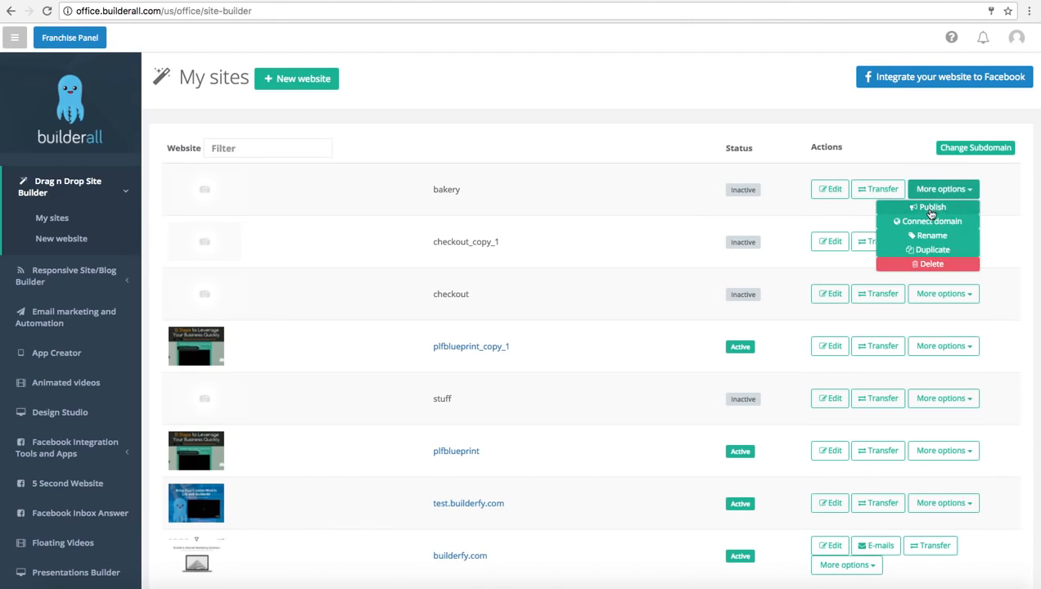
pyautogui.click(930, 209)
pyautogui.click(628, 167)
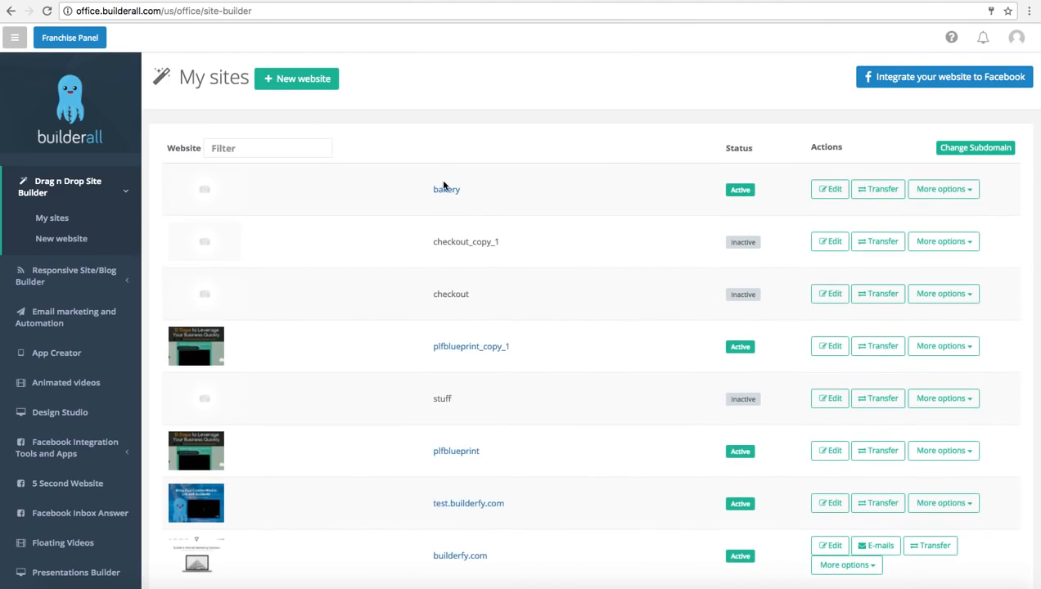
# Open the published bakery site, dismiss the translation offer and display the gallery's third picture, the cream-topped pie.
pyautogui.click(442, 187)
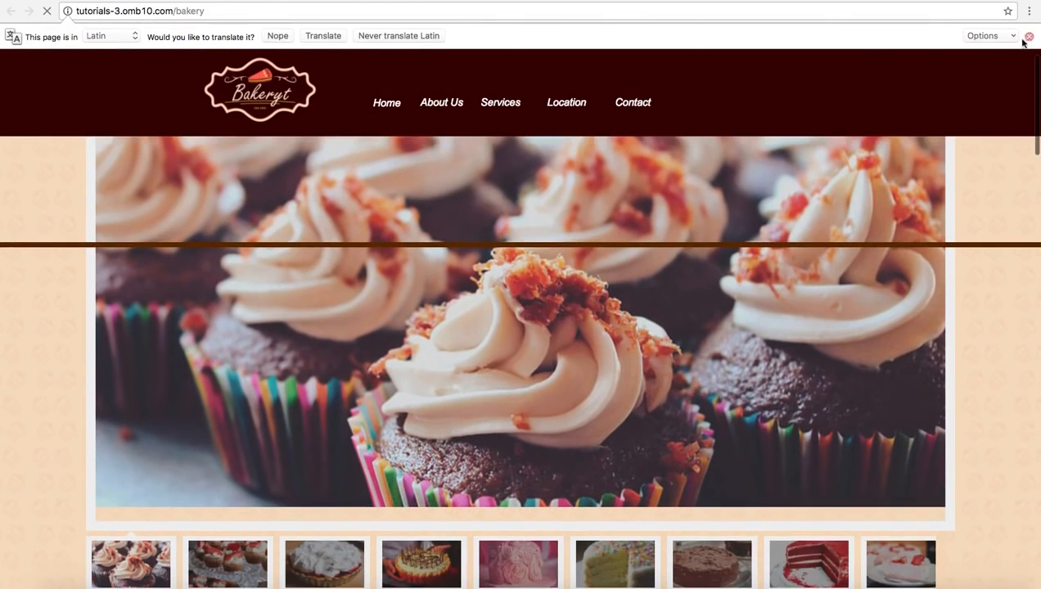
pyautogui.click(1028, 37)
pyautogui.scroll(-2, 447, 356)
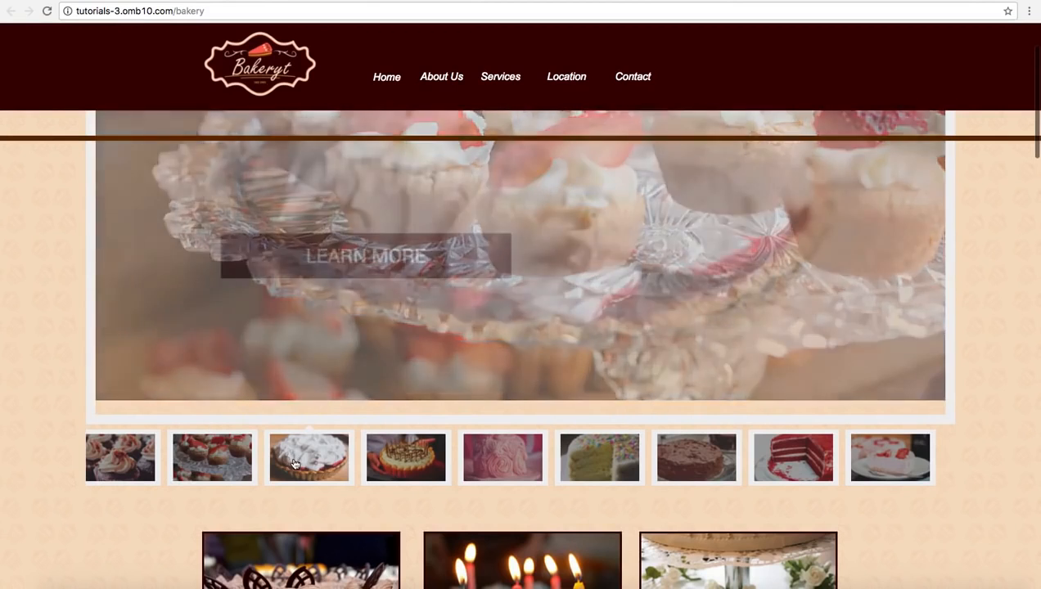
pyautogui.click(295, 464)
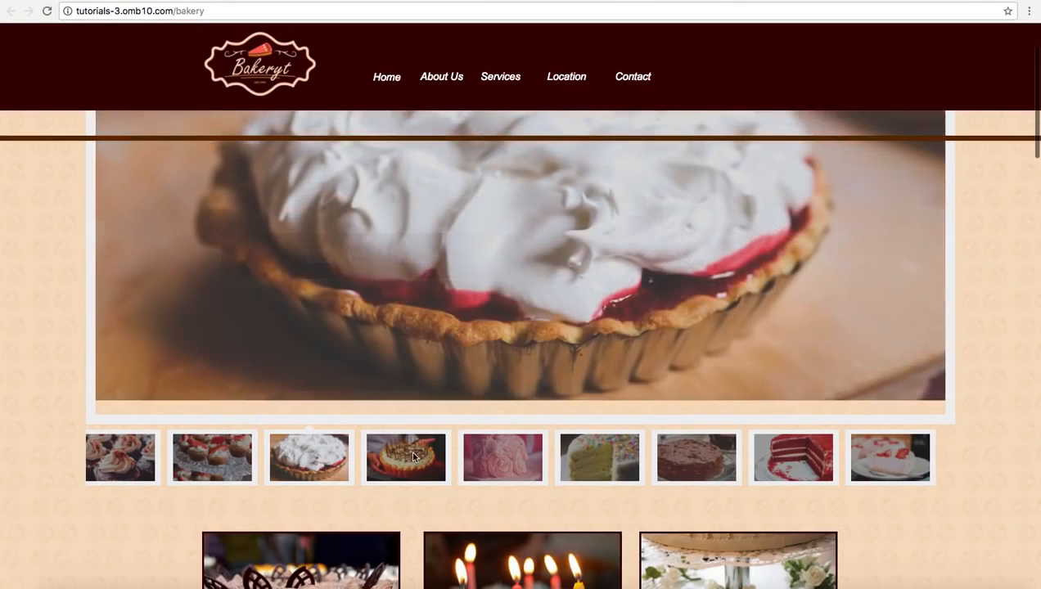